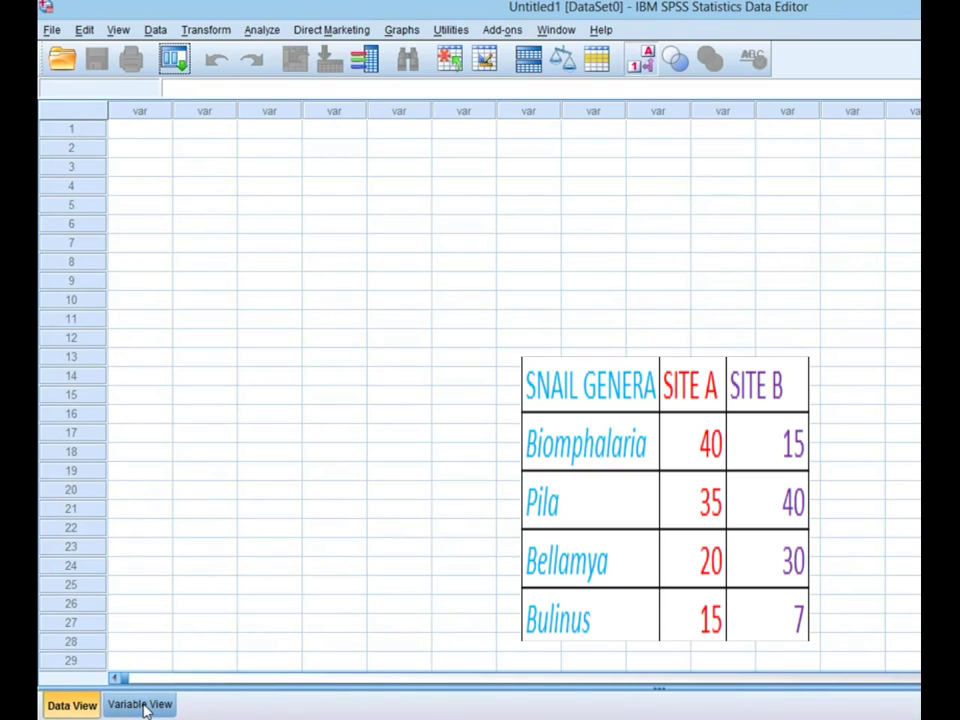
Switch the empty untitled dataset to Variable View to define variables
click(143, 706)
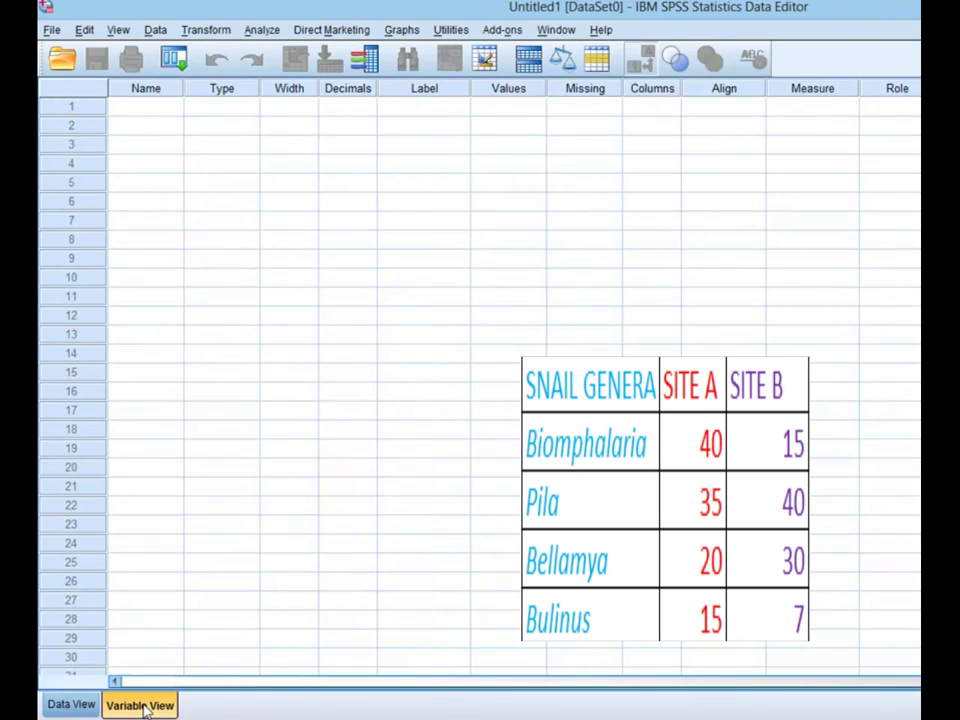
Create a variable named site, set its measure to Nominal, and open its value labels
click(148, 106)
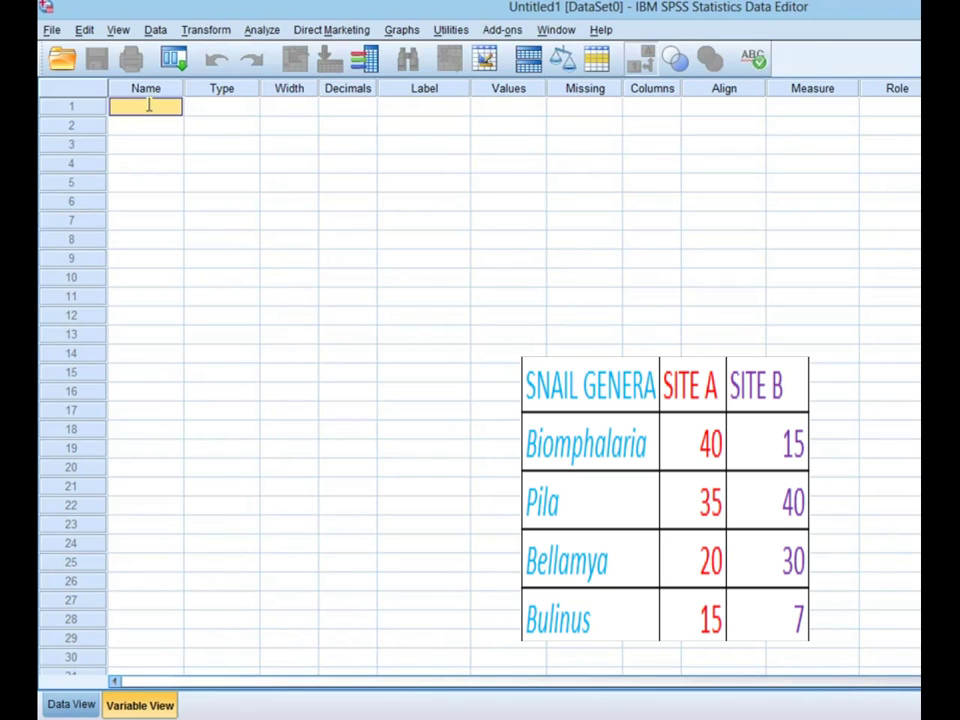
text(site)
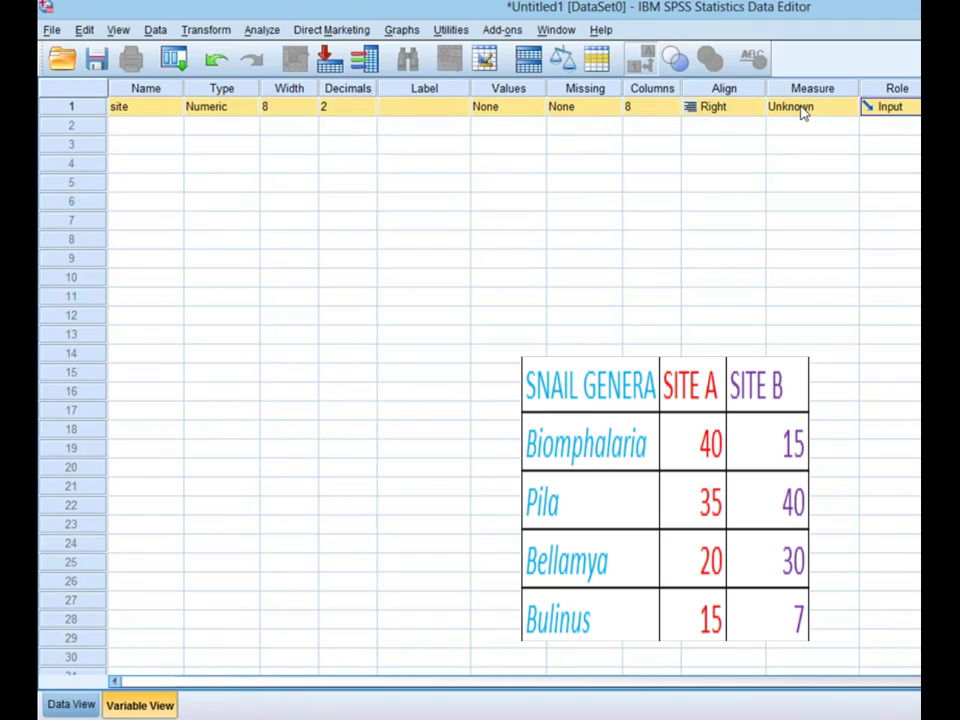
click(803, 113)
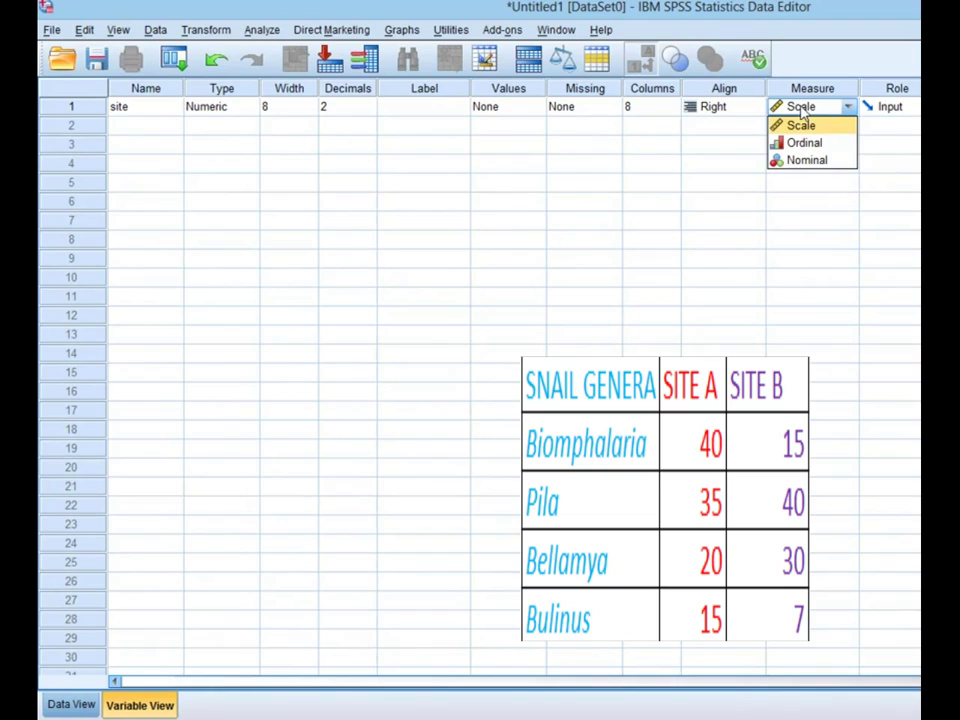
click(803, 161)
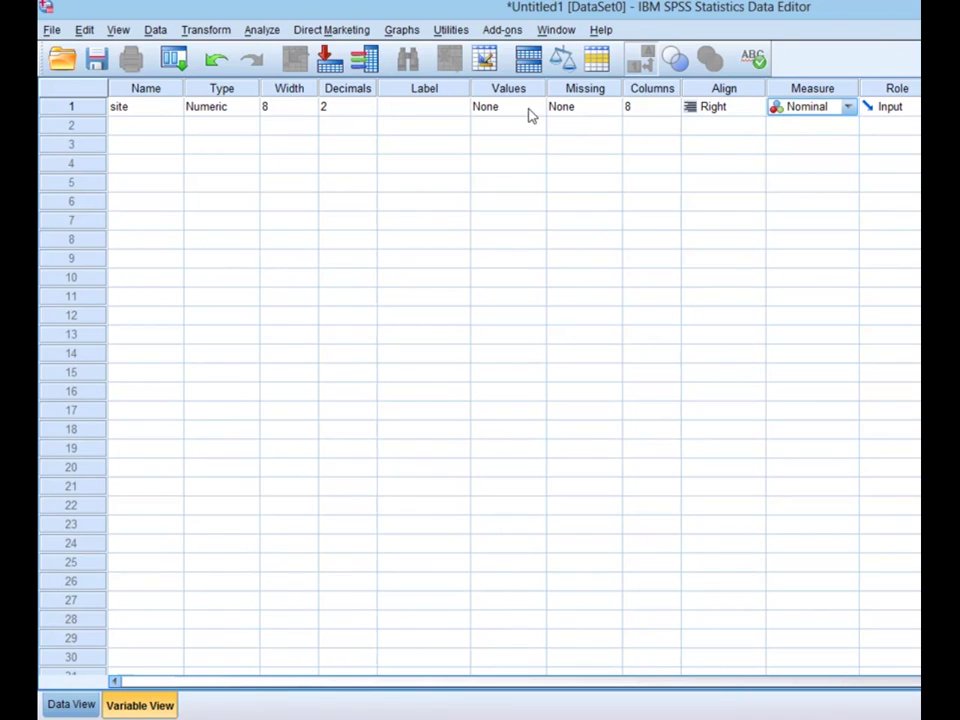
click(531, 111)
click(535, 107)
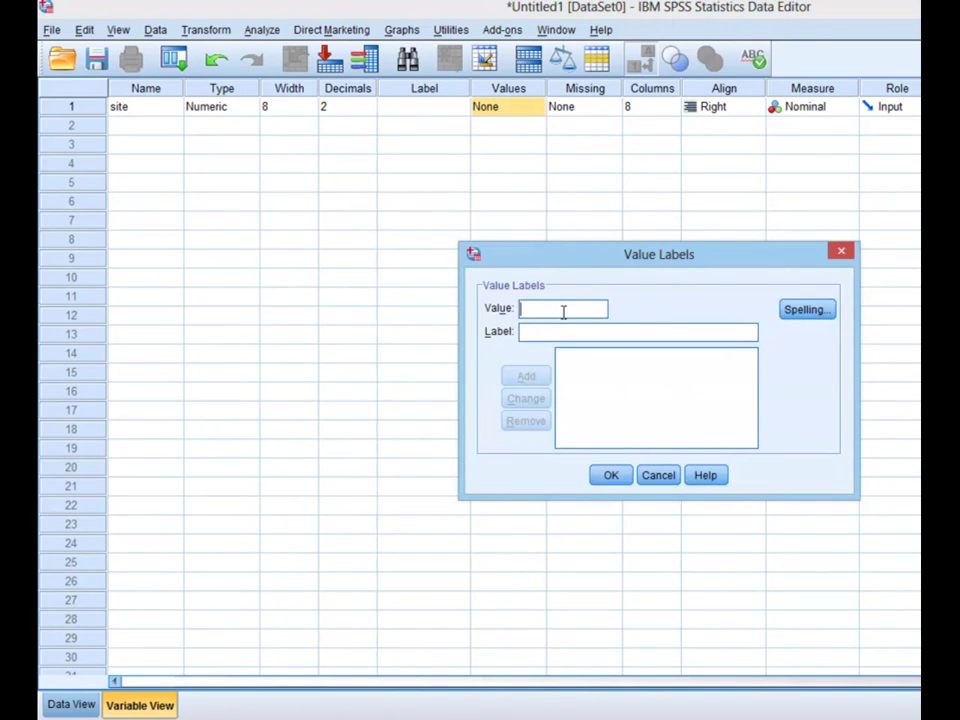
Label site's values as 1 = siteA and 2 = siteB, then confirm
text(1)
click(548, 334)
text(site)
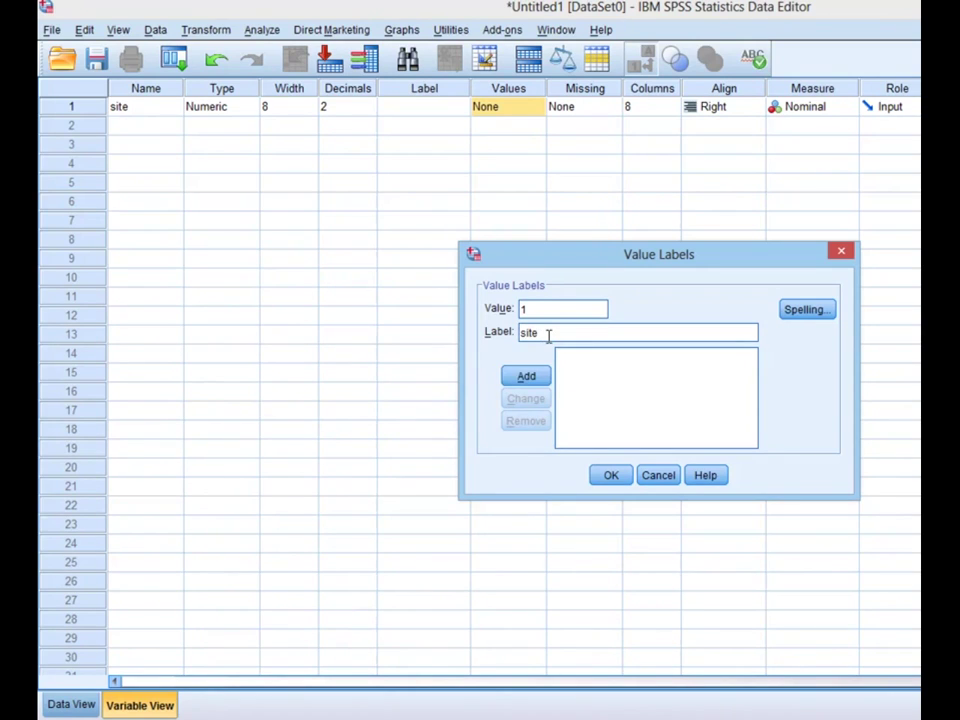
text(A)
click(533, 378)
text(2)
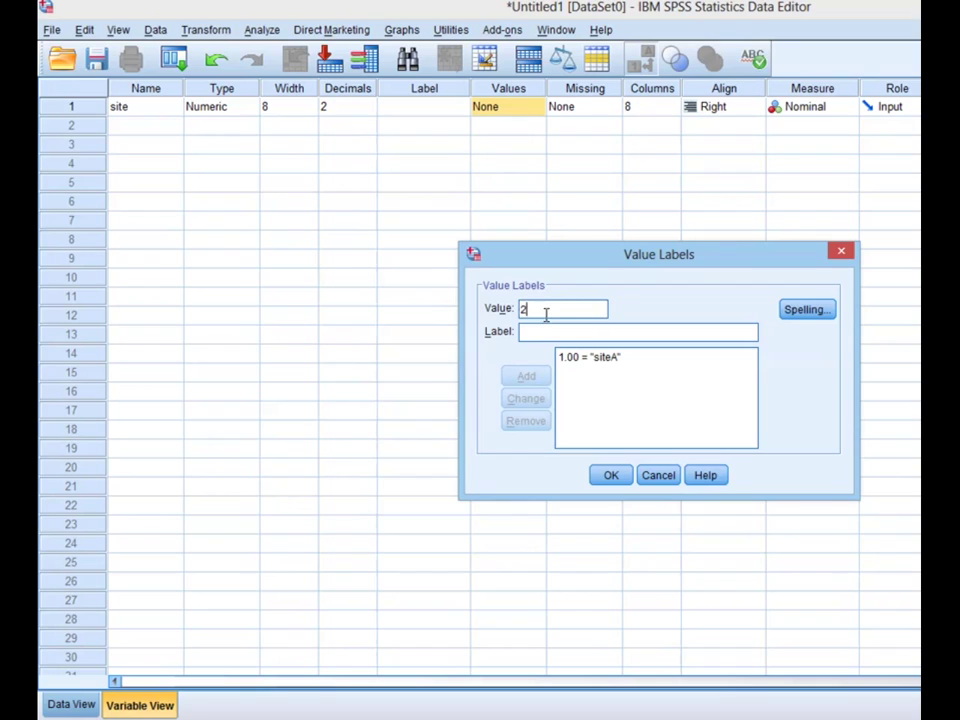
click(537, 332)
text(site)
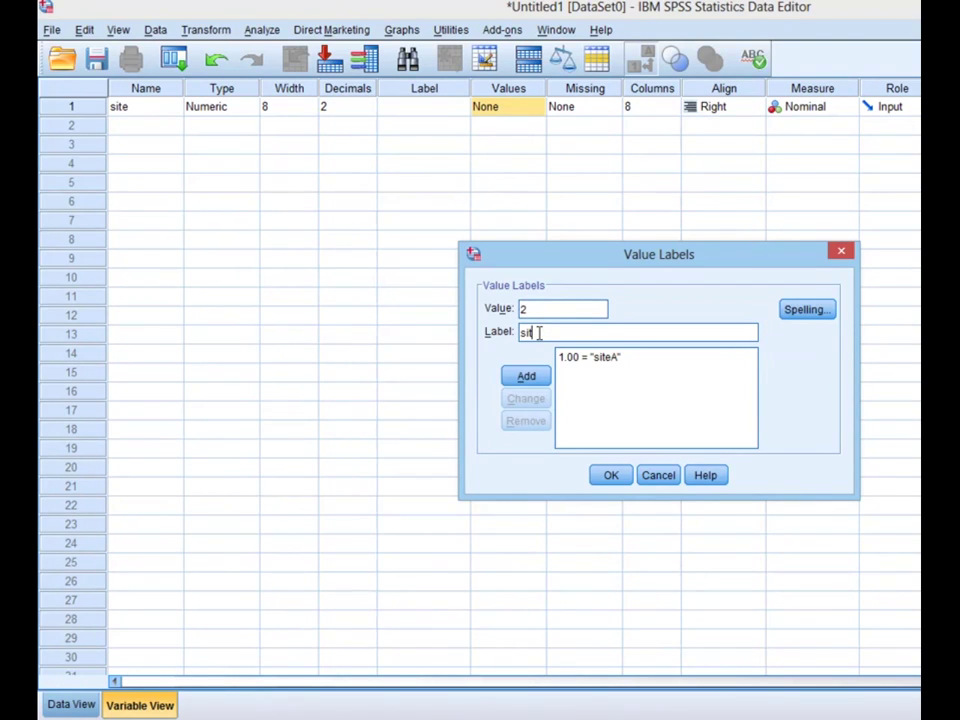
text(B)
click(528, 376)
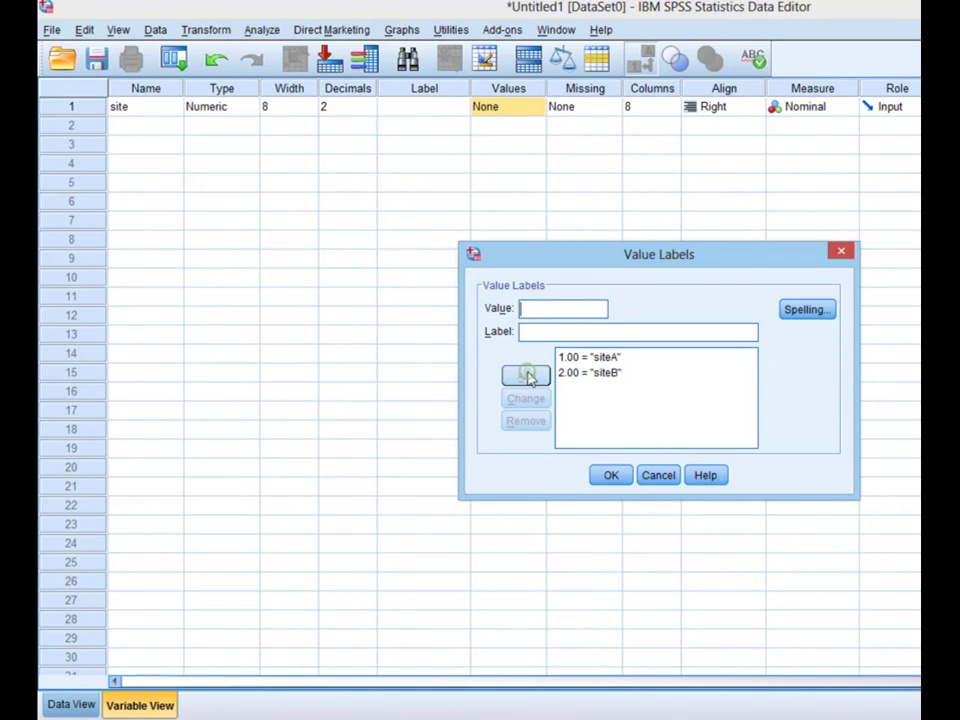
click(612, 476)
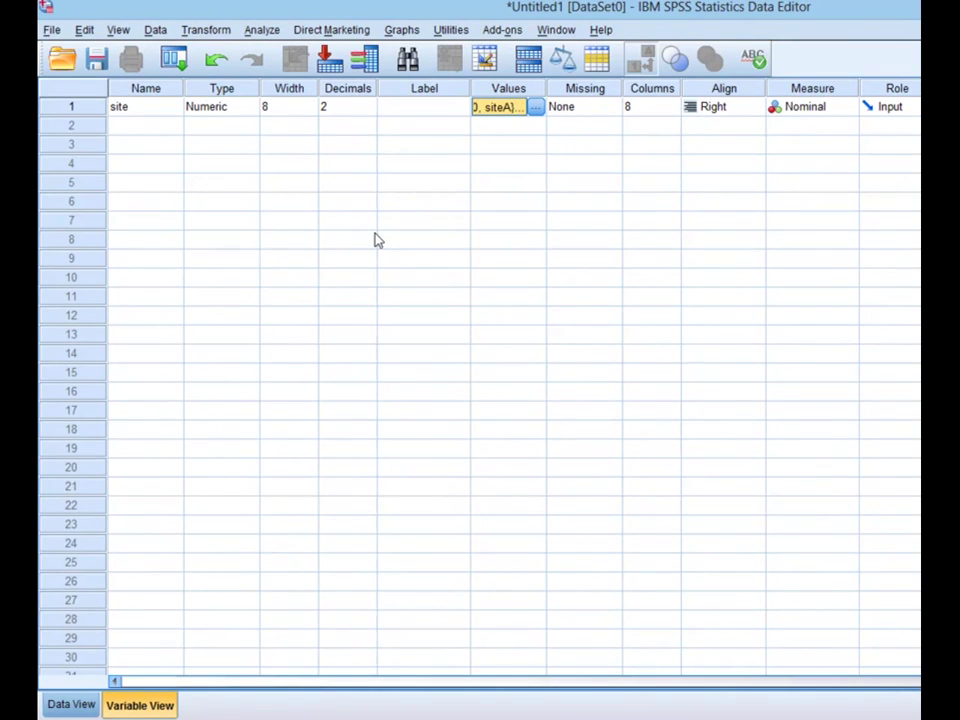
Add a second variable named snail_species in row 2 with Ordinal measure
click(147, 127)
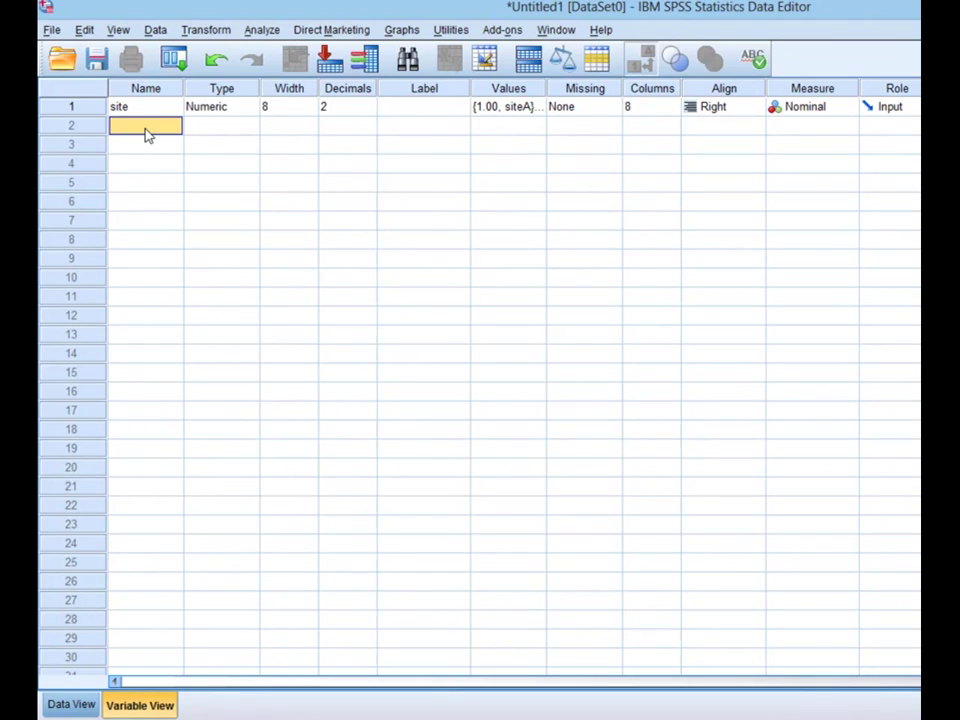
text(snail_species)
key(Return)
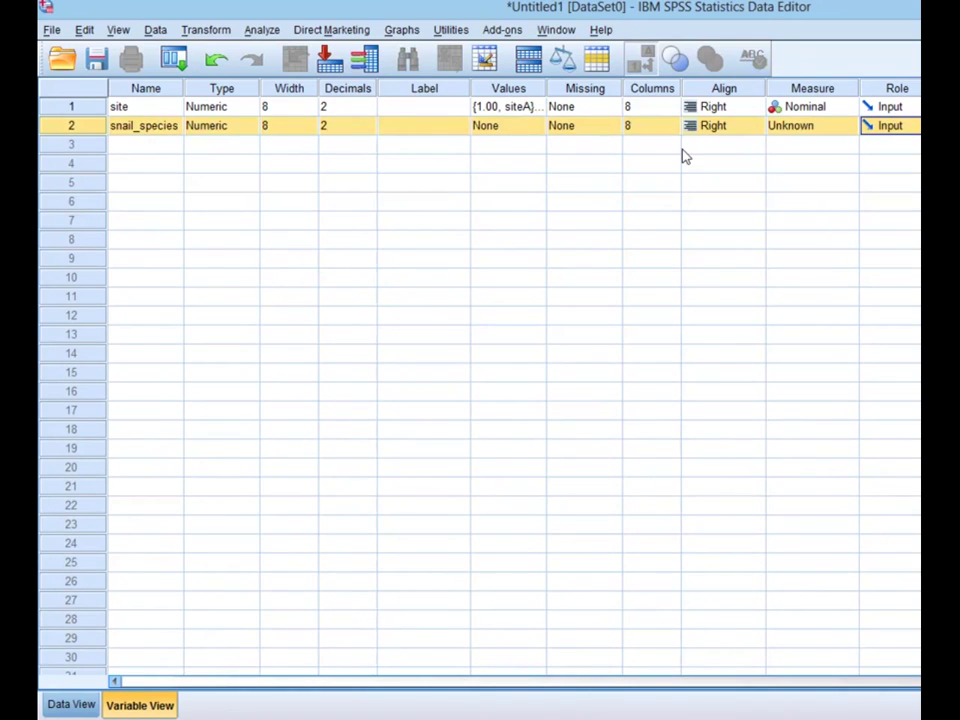
click(816, 130)
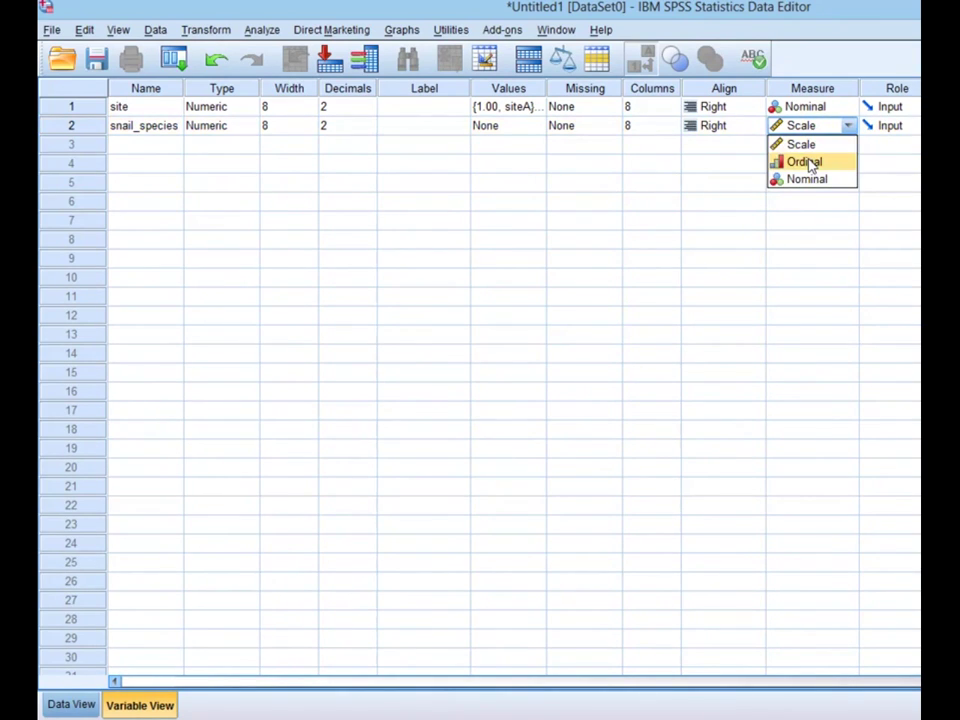
click(805, 162)
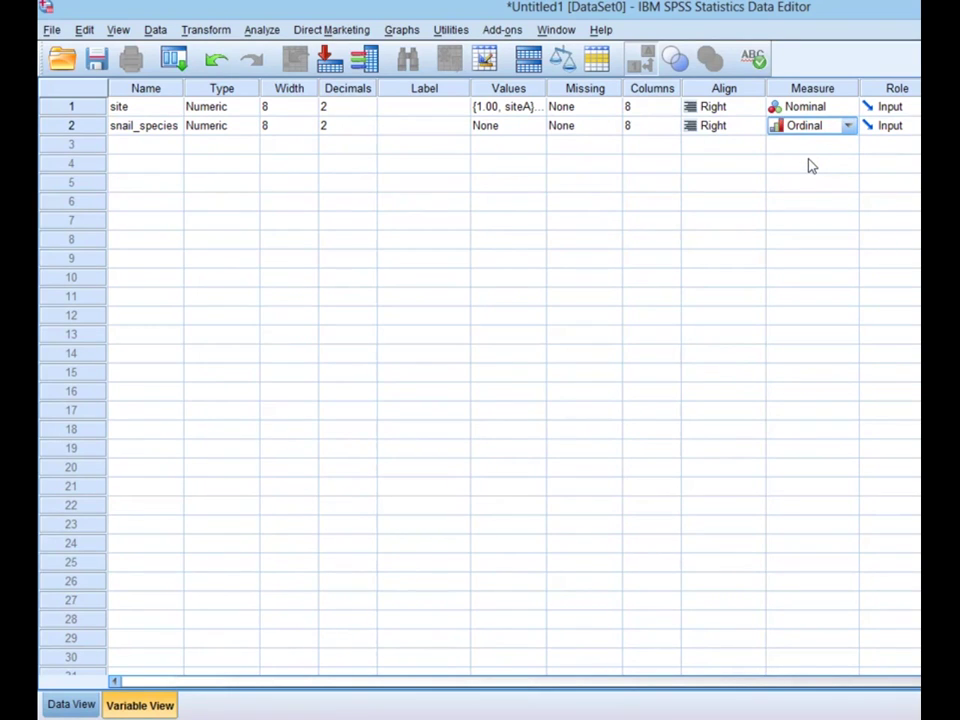
click(524, 126)
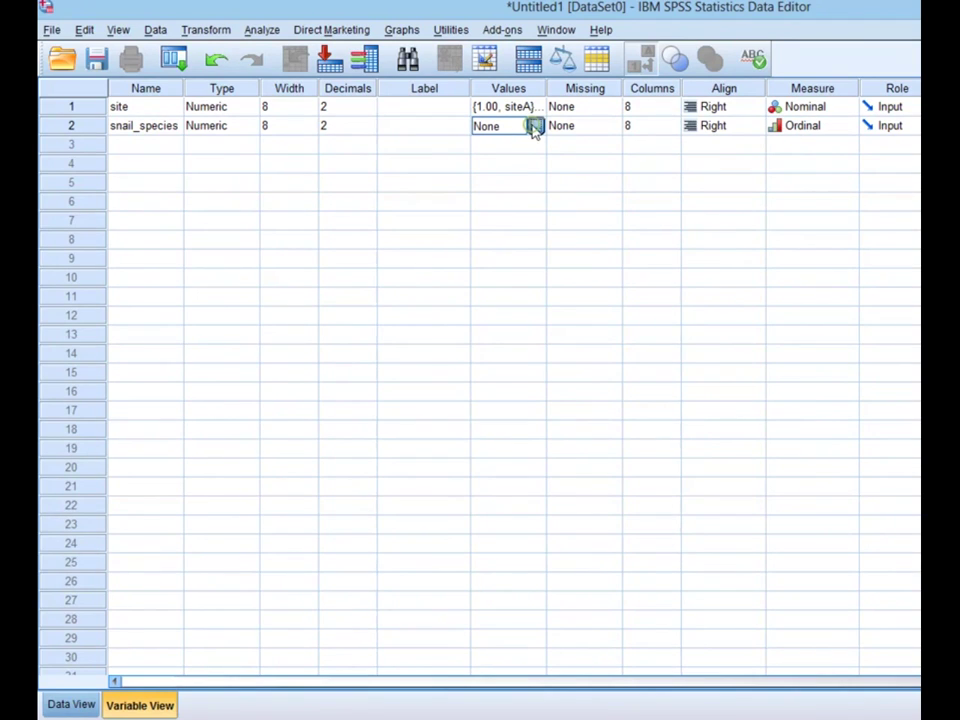
Give snail_species the value labels 1 = Biomphalaria and 2 = Pila
click(537, 126)
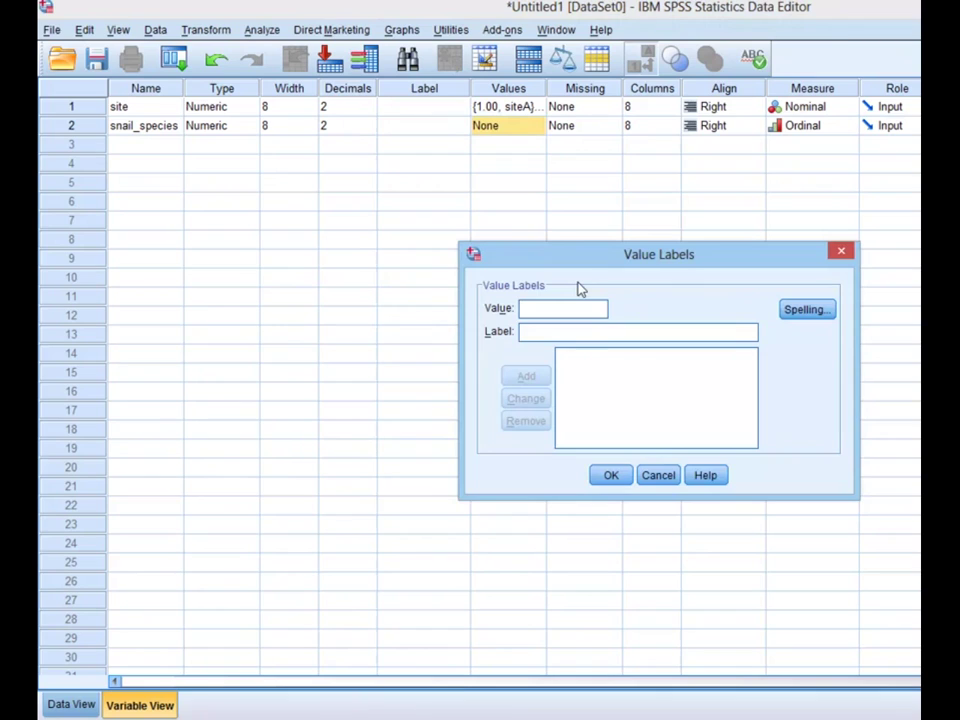
text(1)
click(560, 333)
text(Bio)
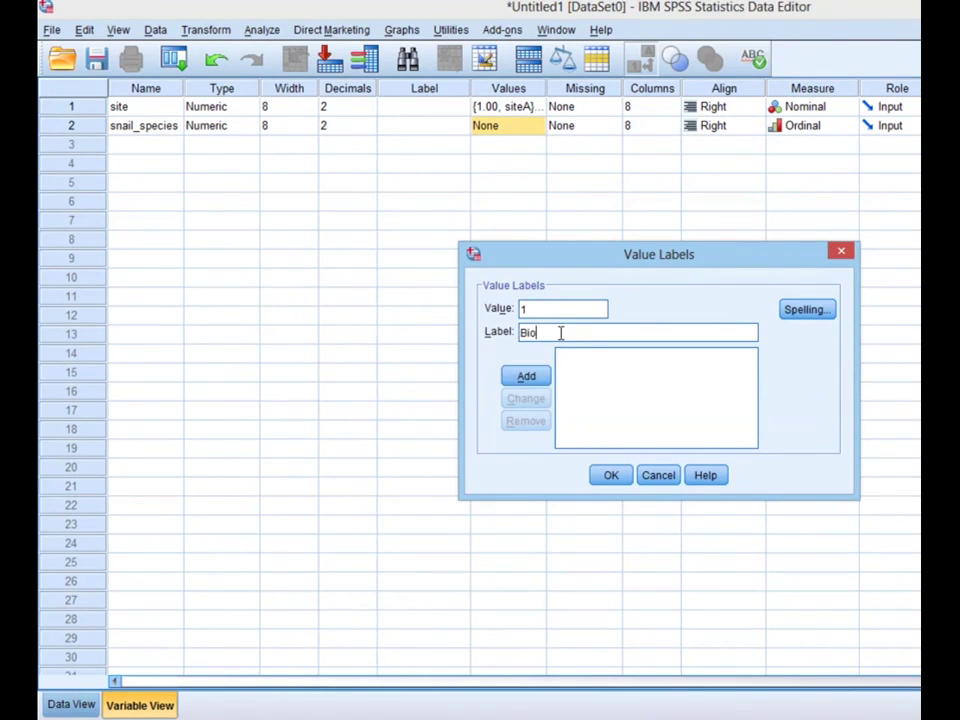
text(mphalaria)
click(515, 377)
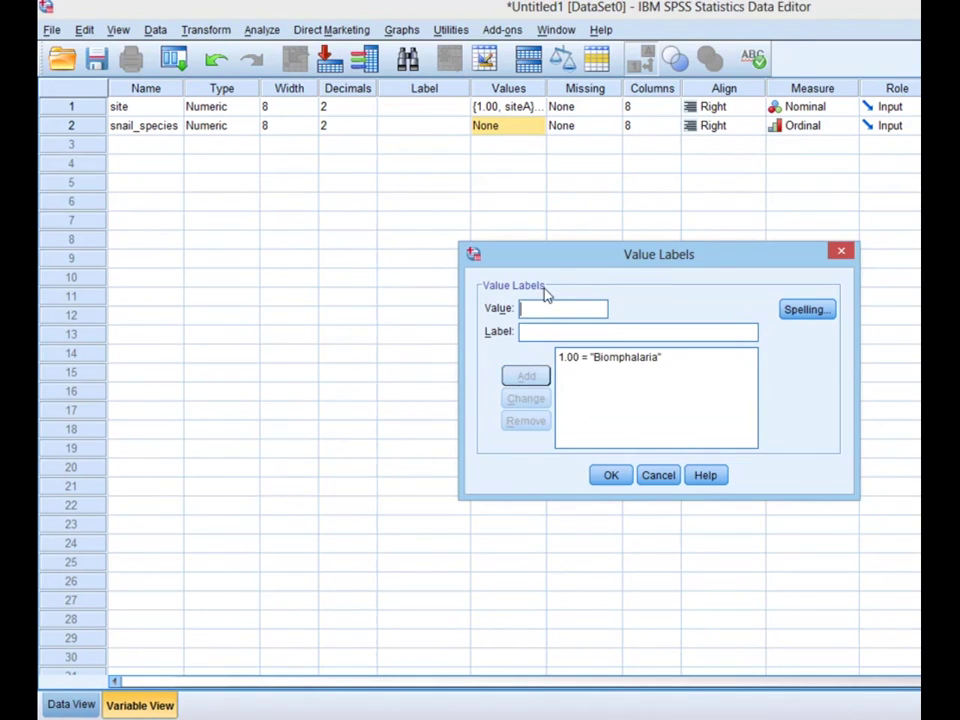
text(2)
click(538, 333)
text(Pil)
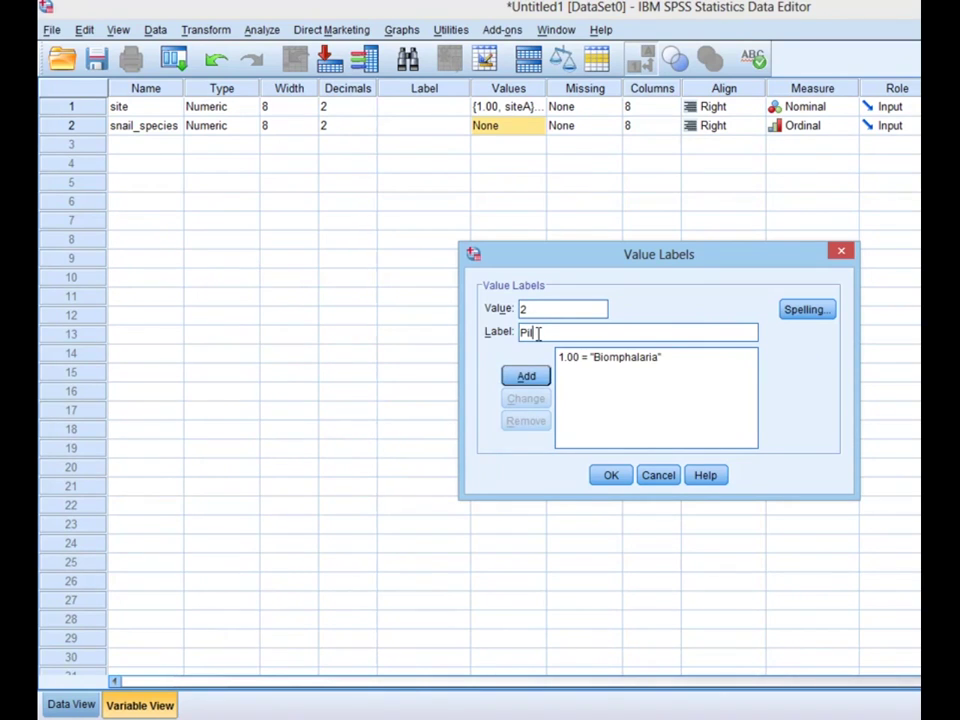
text(a)
click(526, 376)
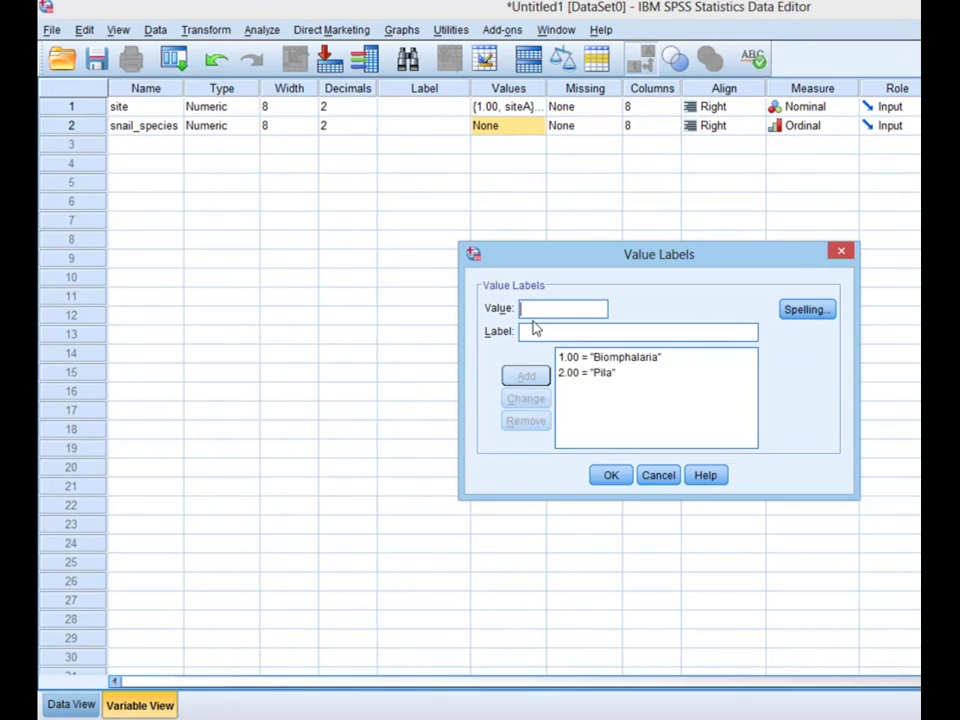
Add the labels 3 = Bellamya and 4 = Bulinus, then confirm
text(3)
click(534, 334)
text(Be)
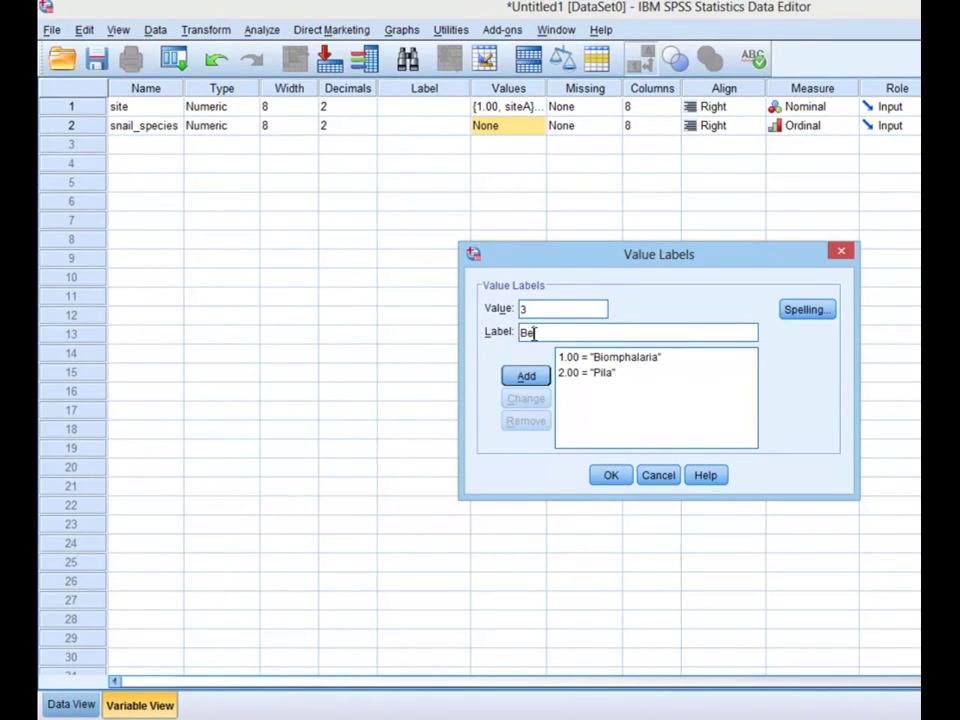
text(llamya)
click(530, 376)
text(4)
click(533, 332)
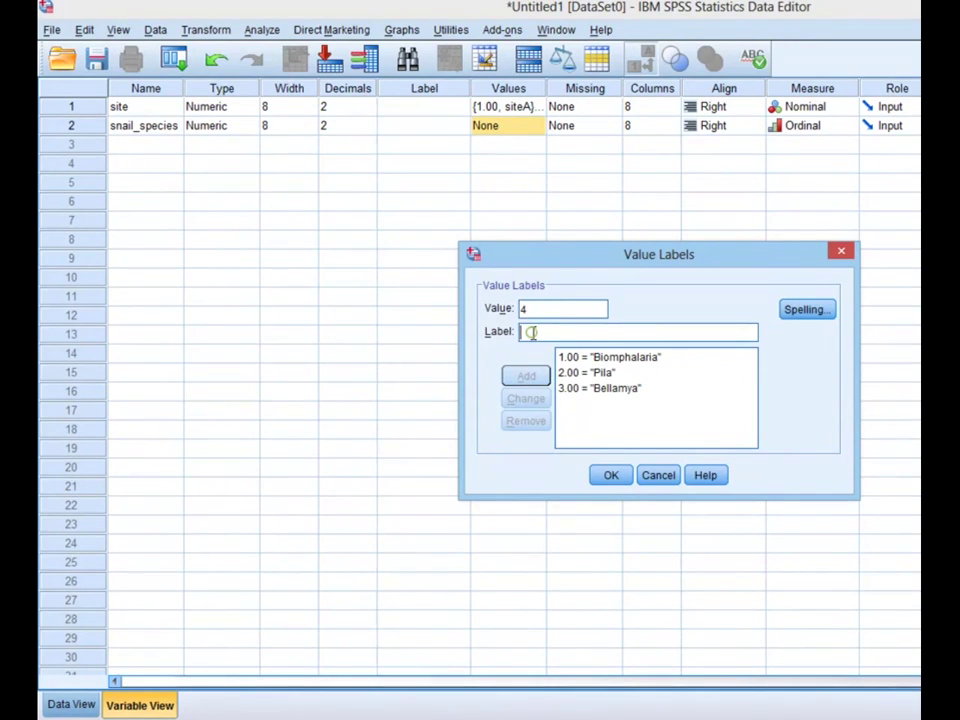
text(Bu)
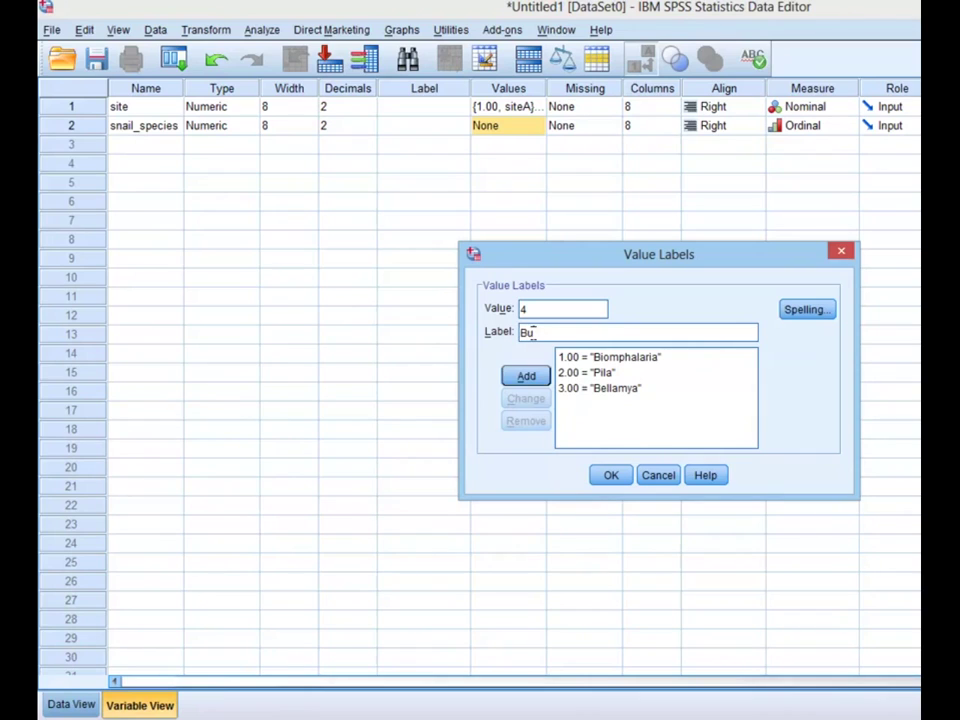
text(linus)
click(527, 377)
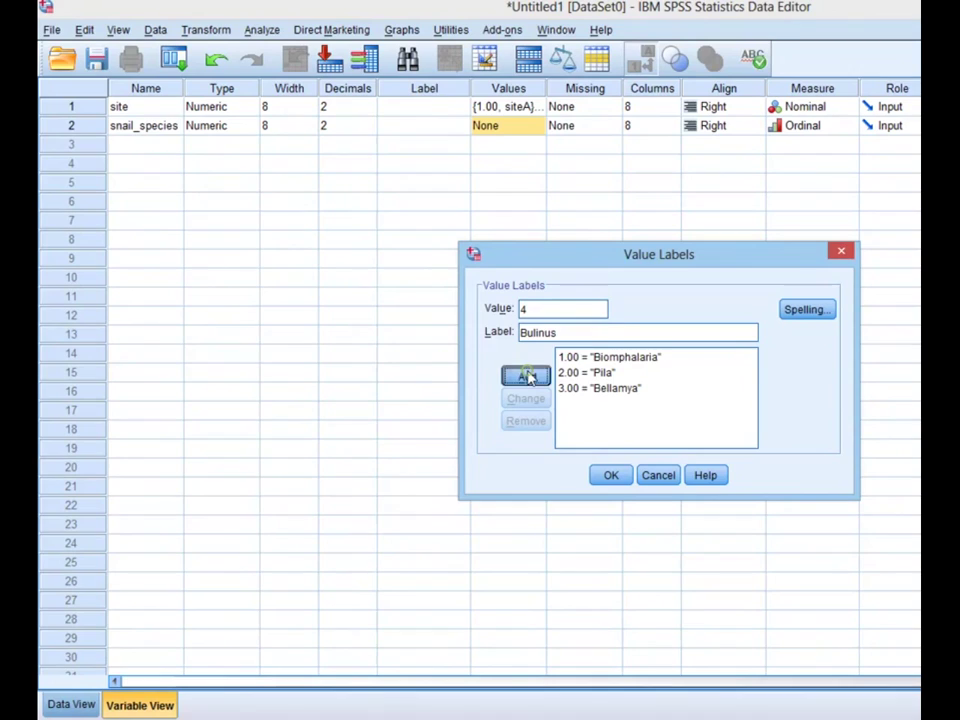
click(610, 476)
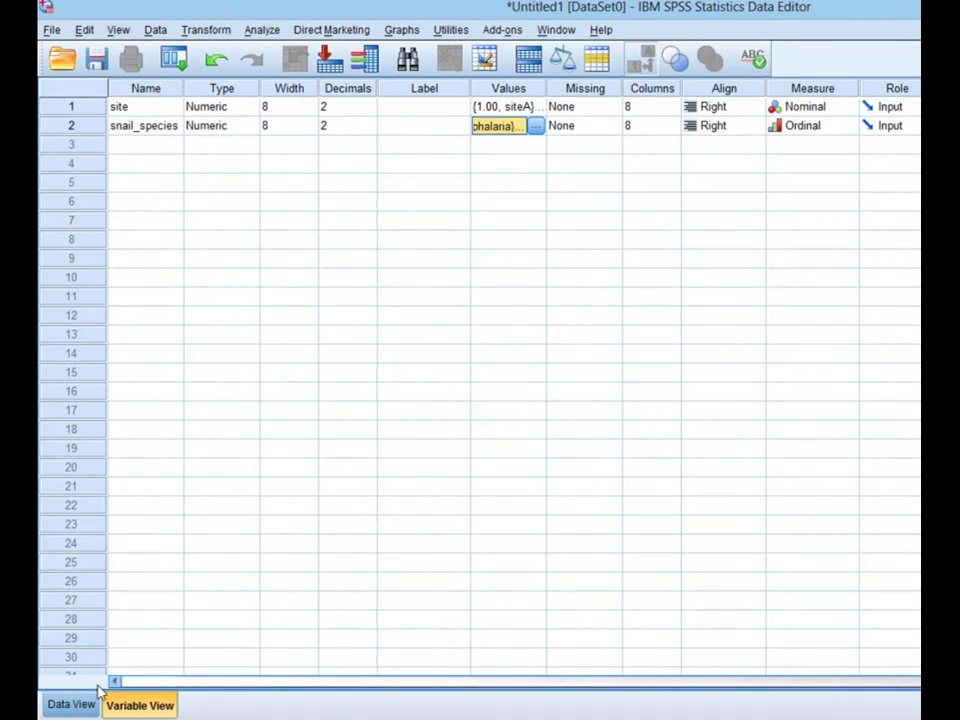
In Data View, enter siteA as row 1's site value and check it under value labels
click(74, 705)
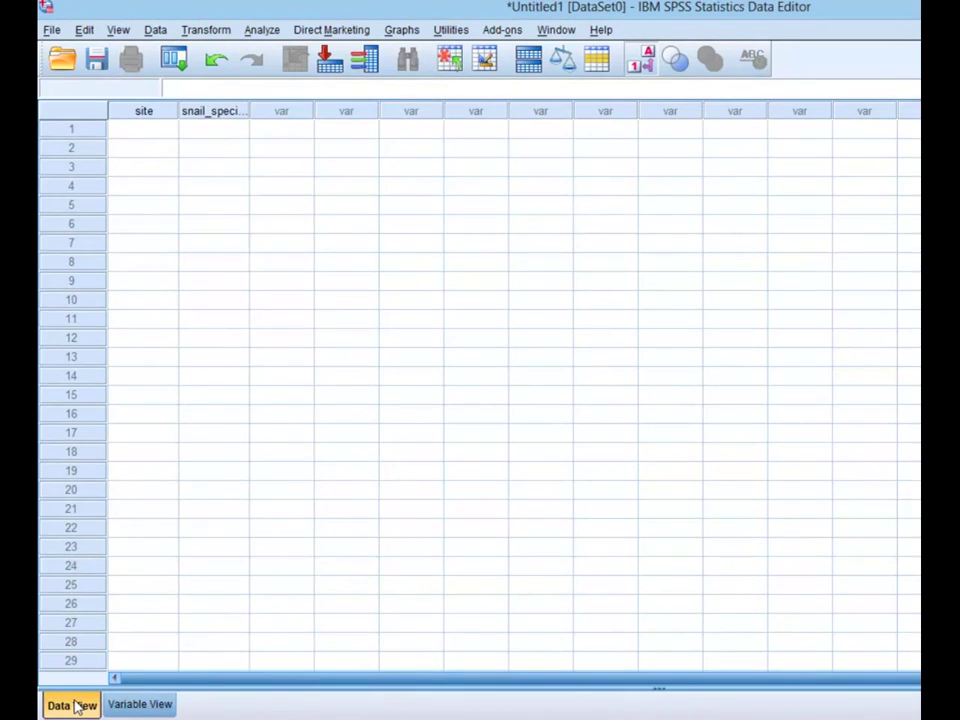
click(143, 130)
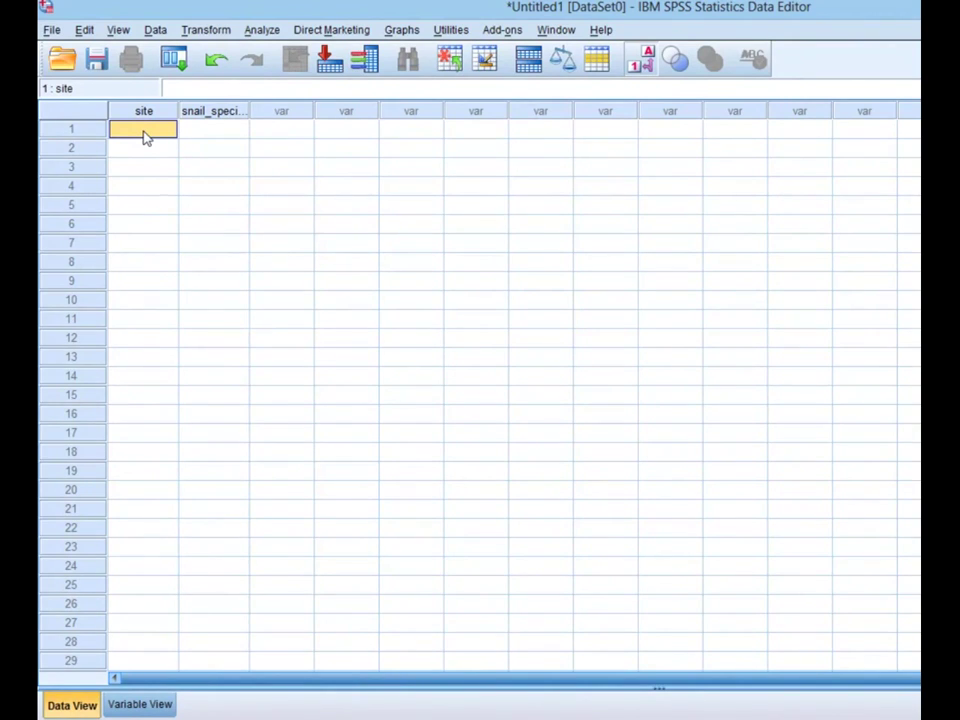
text(siteA)
click(150, 152)
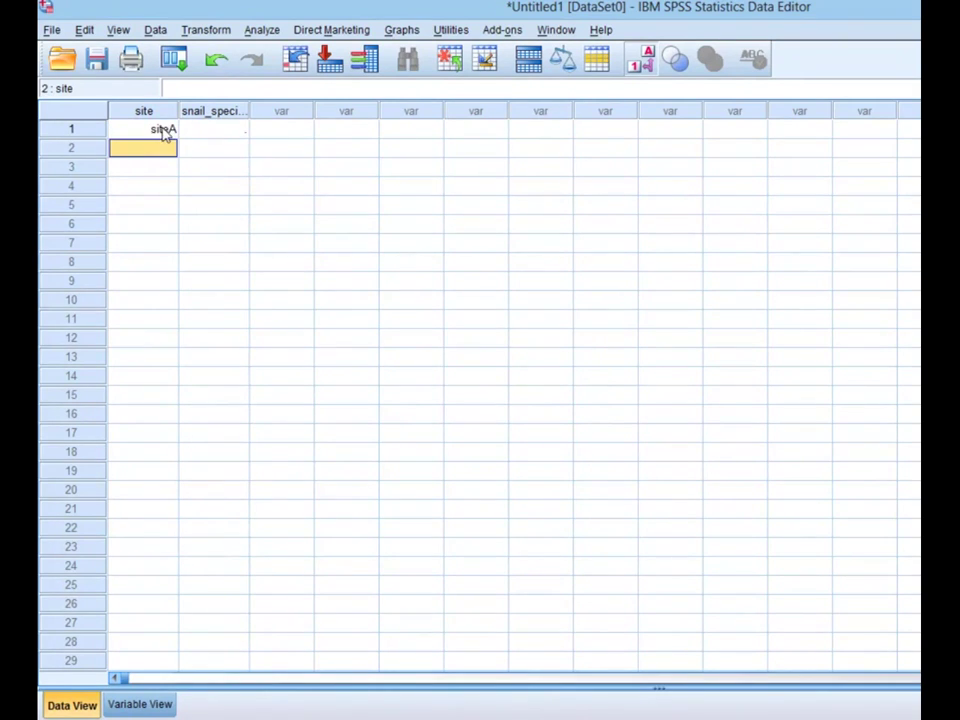
click(164, 131)
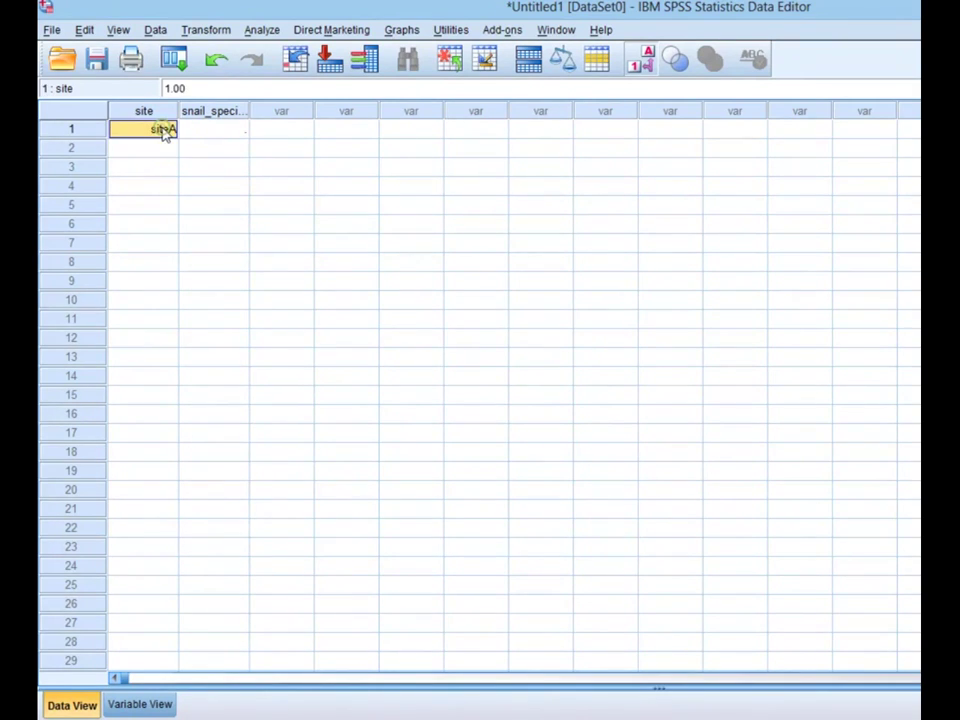
click(646, 62)
click(641, 58)
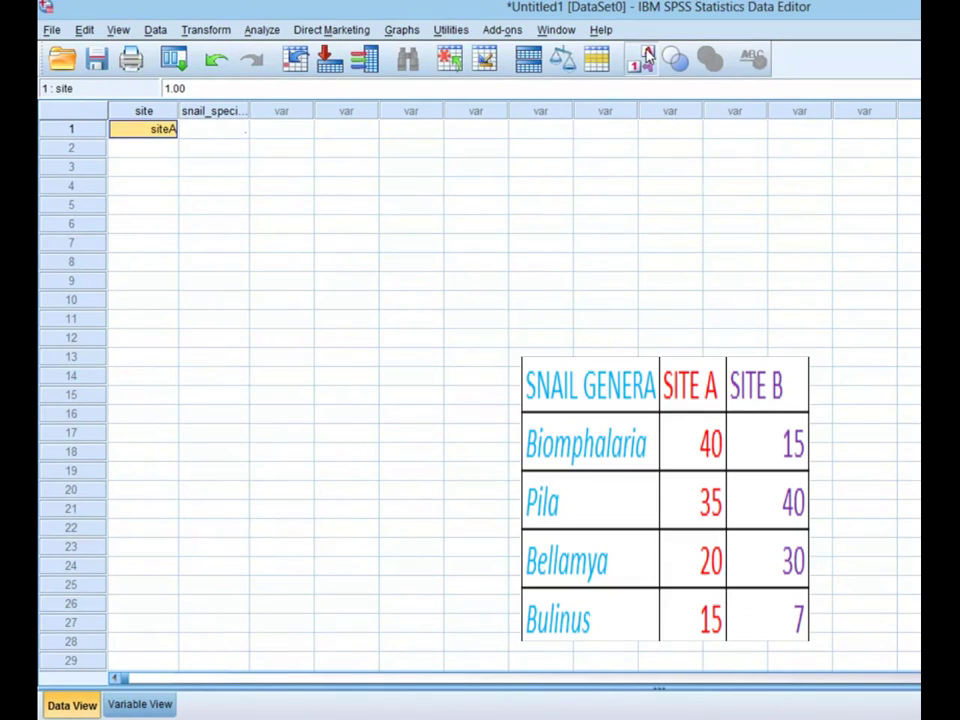
Set Decimals to 0 for both site and snail_species, then return to Data View
click(140, 704)
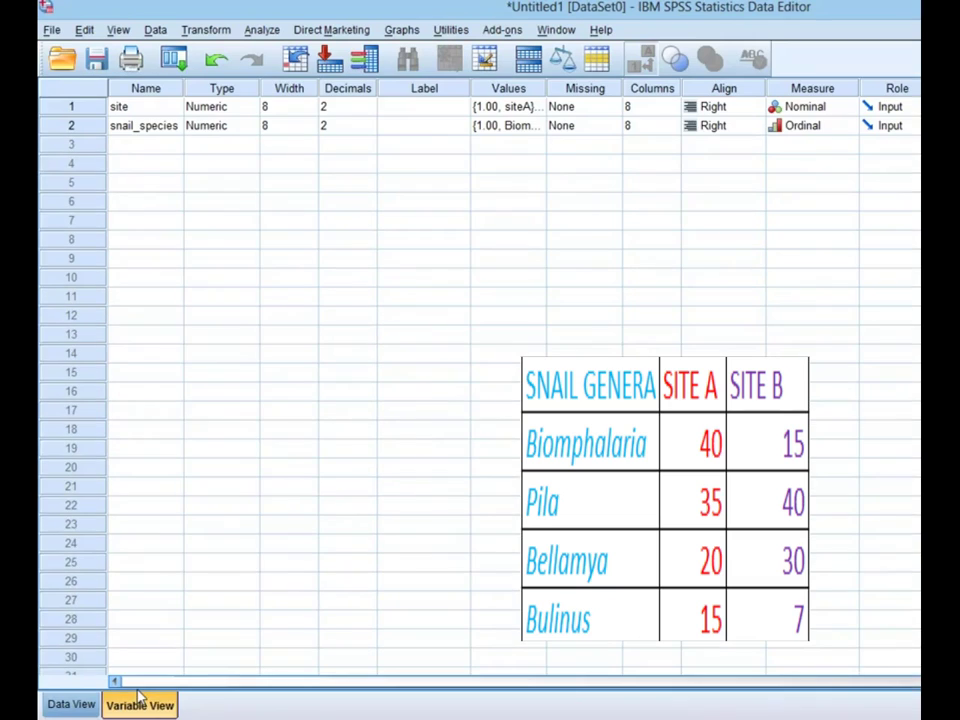
click(358, 106)
click(370, 112)
click(370, 112)
click(366, 128)
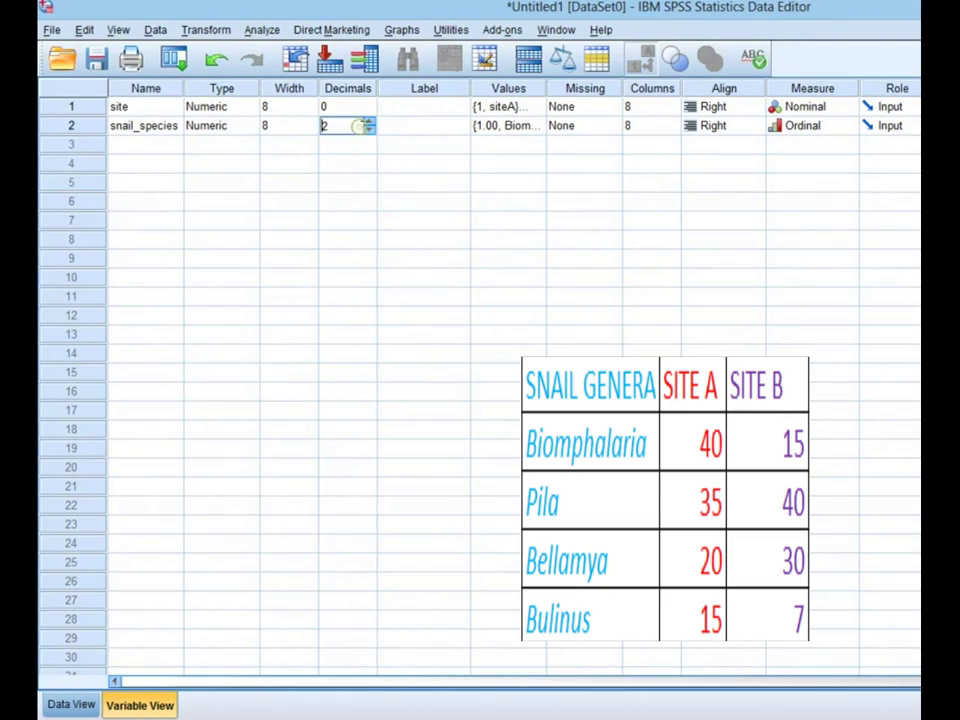
text(0)
click(71, 704)
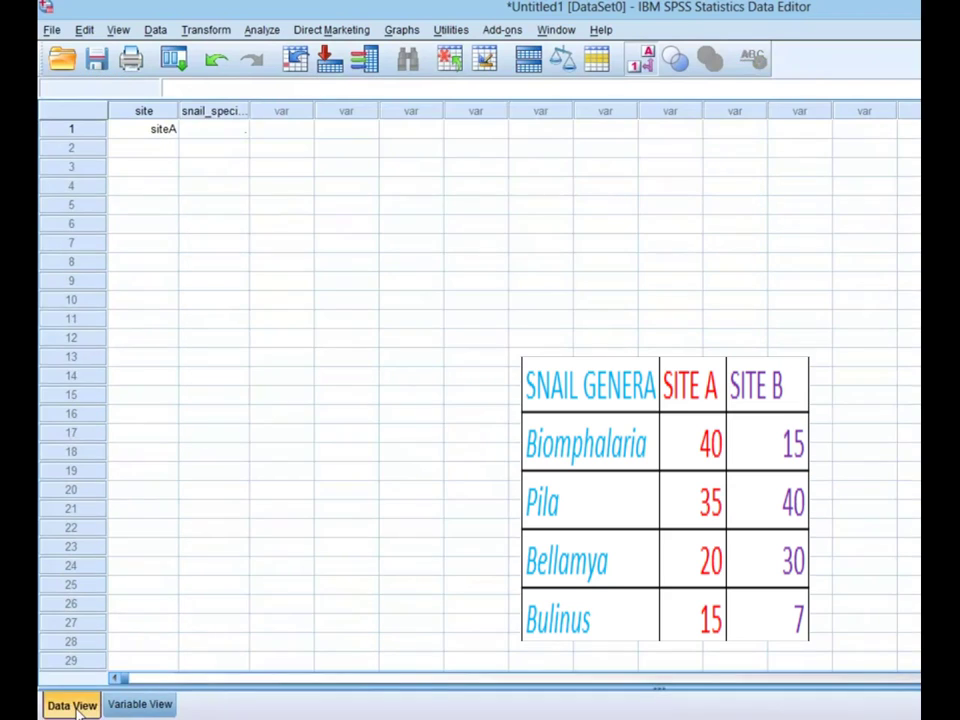
With value labels off, enter code 1 in site rows 1 through 3
click(169, 131)
click(643, 58)
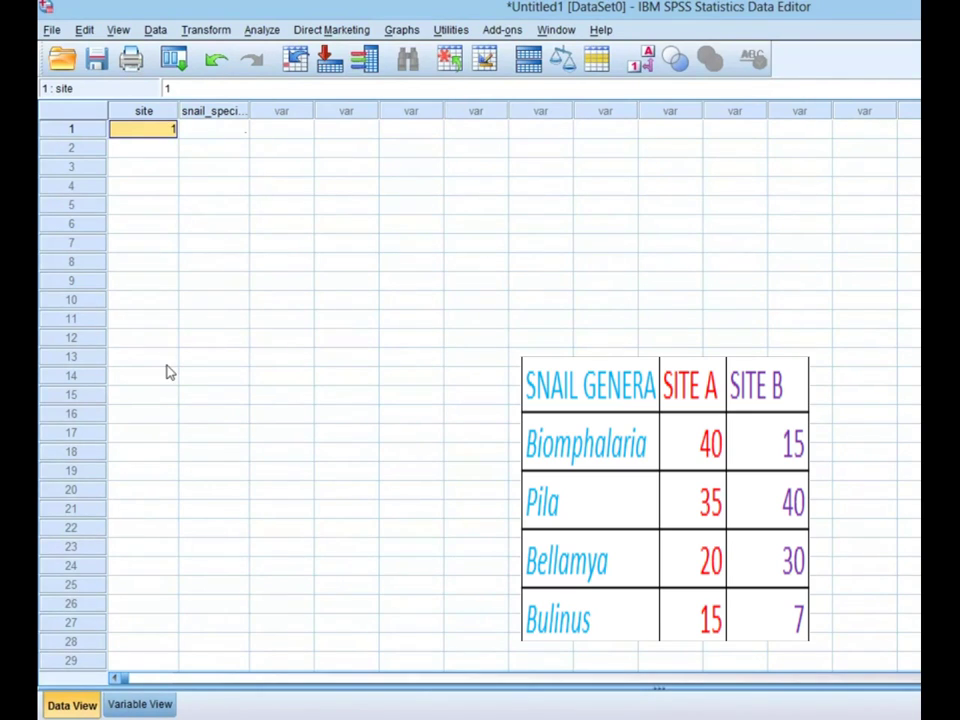
click(158, 153)
text(11)
key(BackSpace)
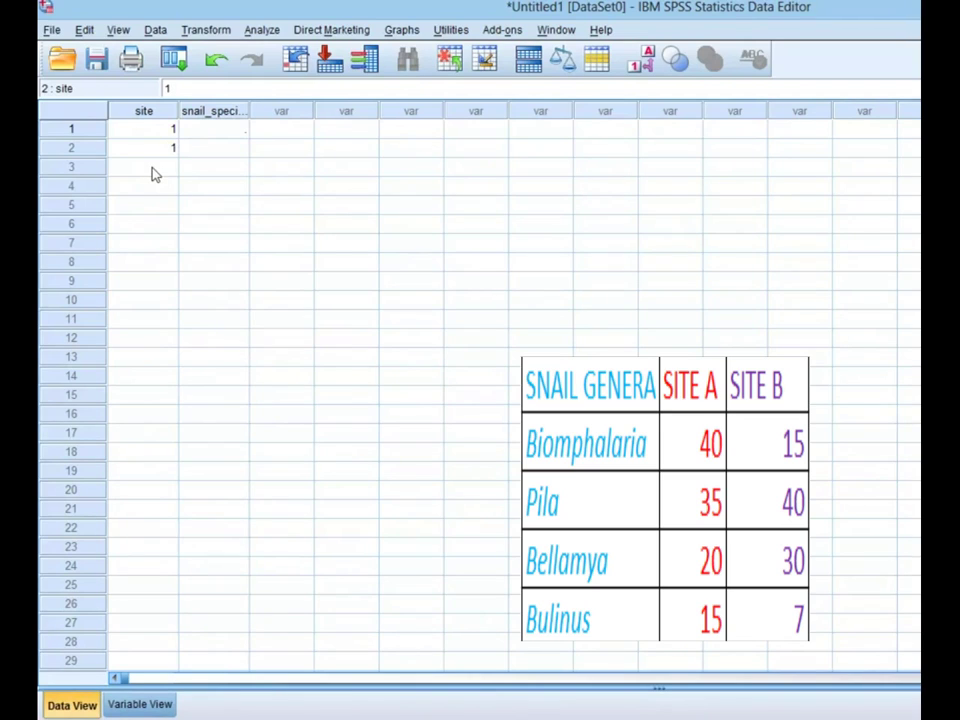
click(155, 170)
text(1)
click(171, 191)
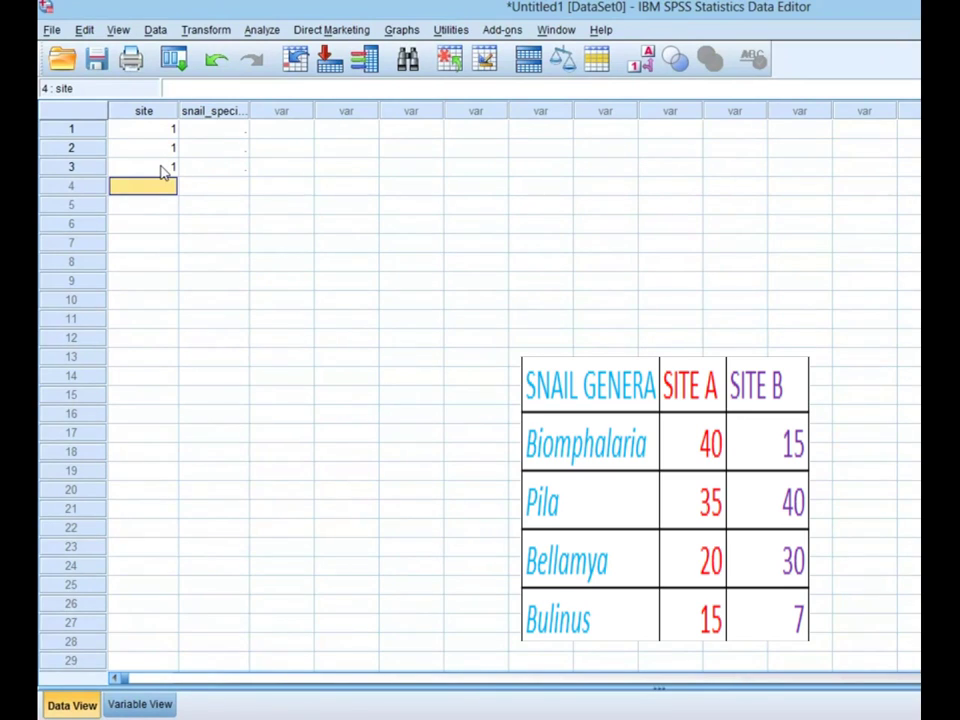
Copy the site code 1 and paste it into site rows 4 through 40
right_click(163, 171)
click(196, 201)
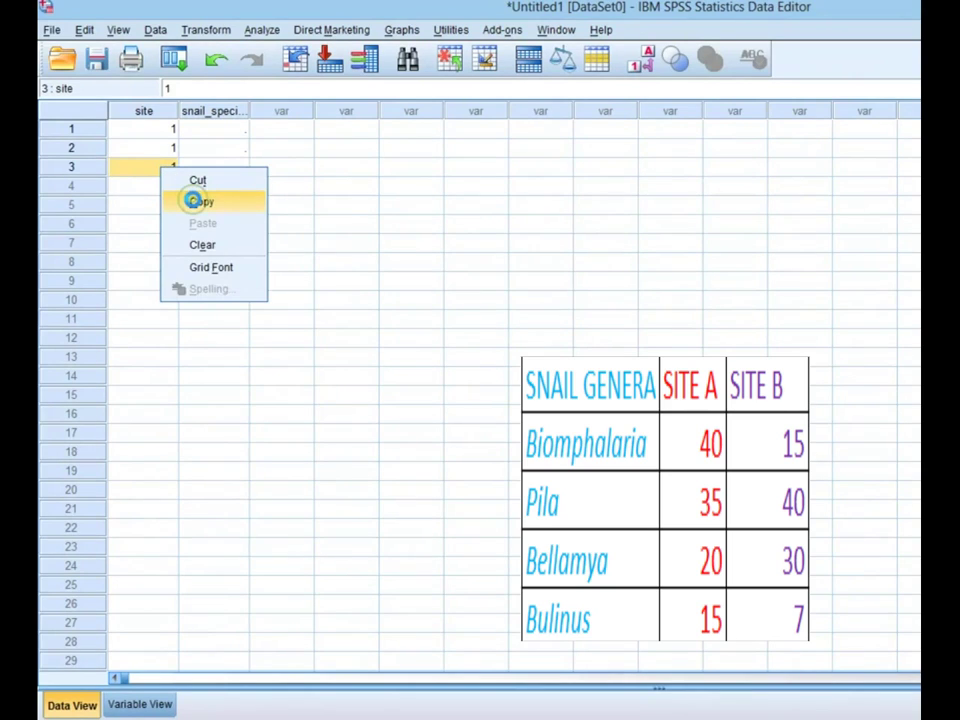
click(160, 184)
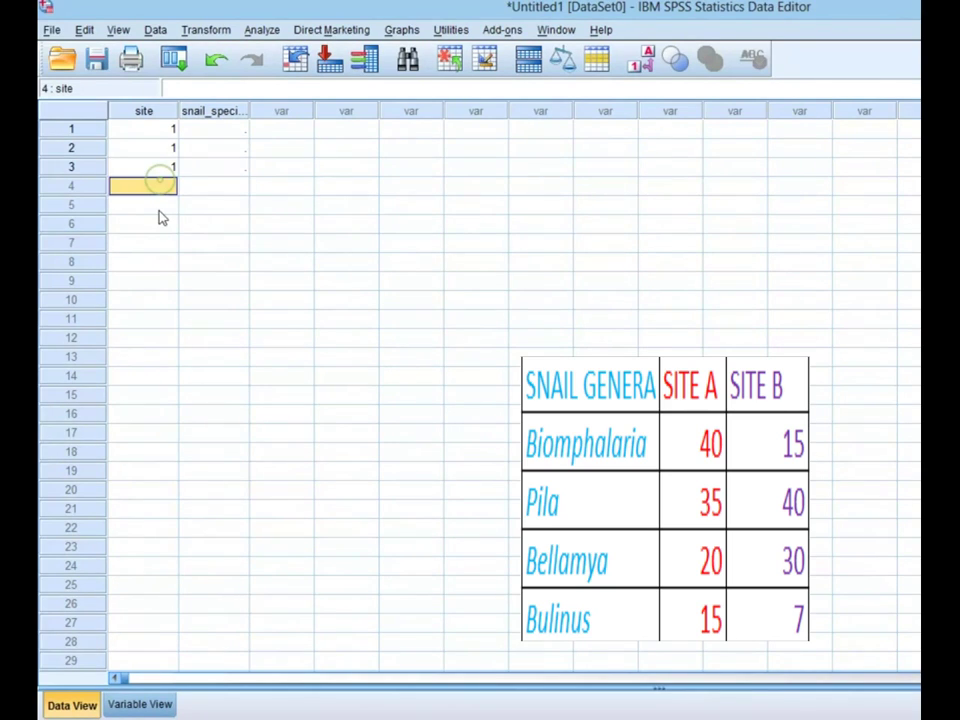
drag(163, 218, 150, 666)
key(ctrl+v)
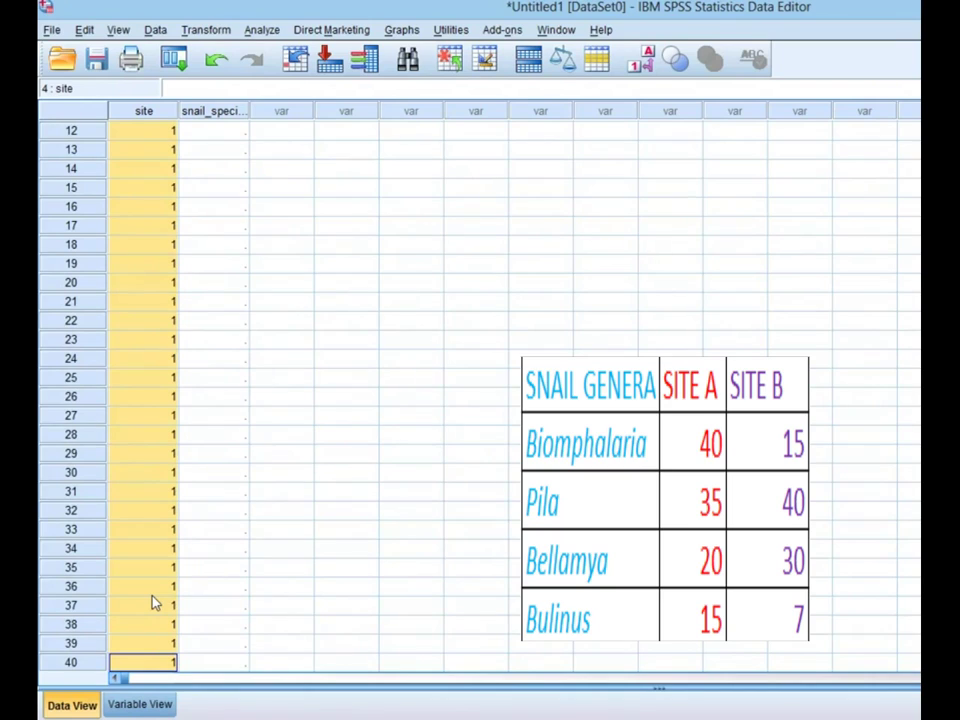
click(647, 62)
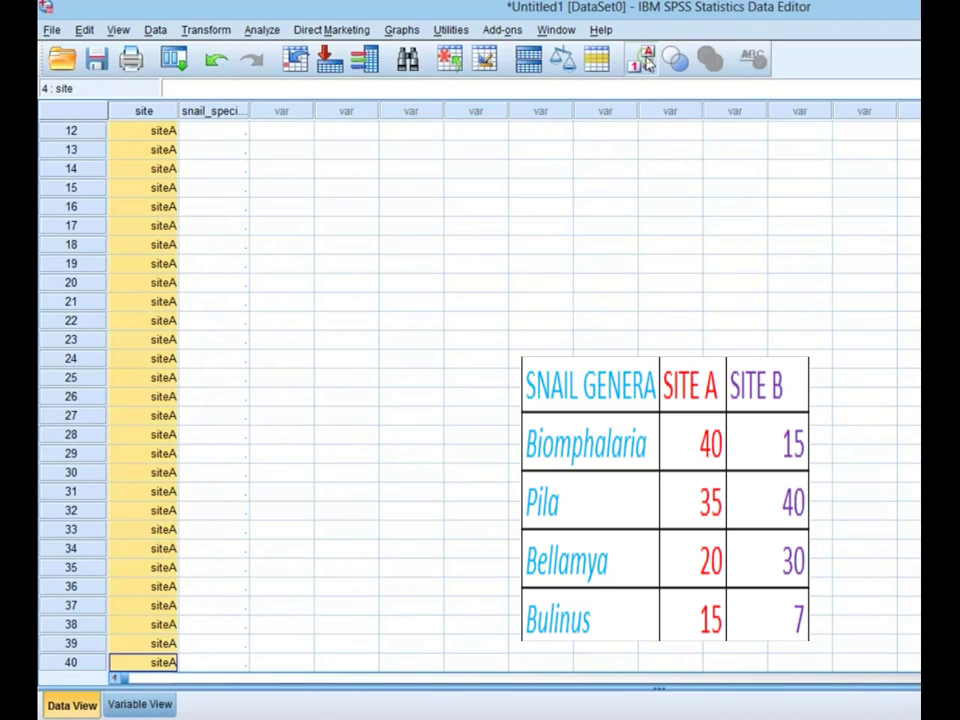
click(647, 62)
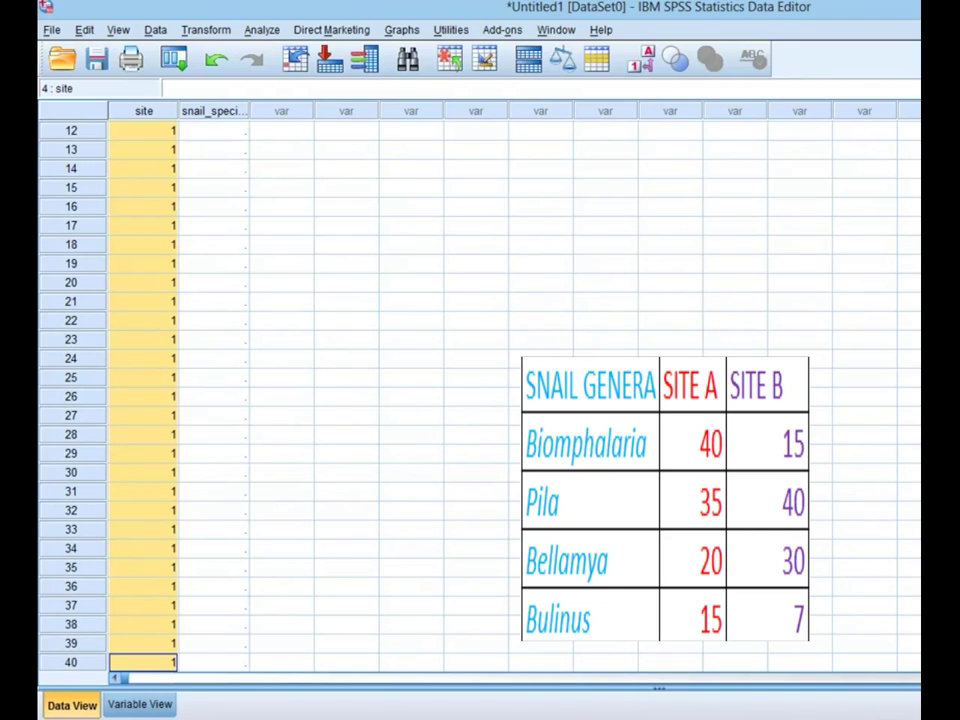
scroll(480, 390, up, 4)
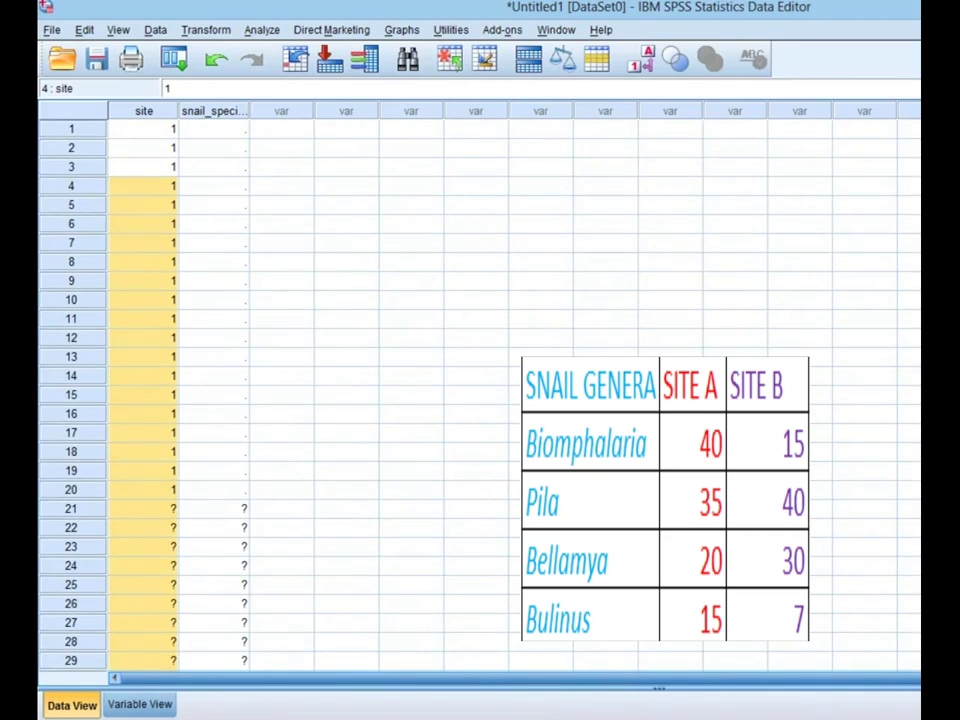
Enter code 1 in snail_species row 1 and verify it reads Biomphalaria
click(229, 128)
text(1)
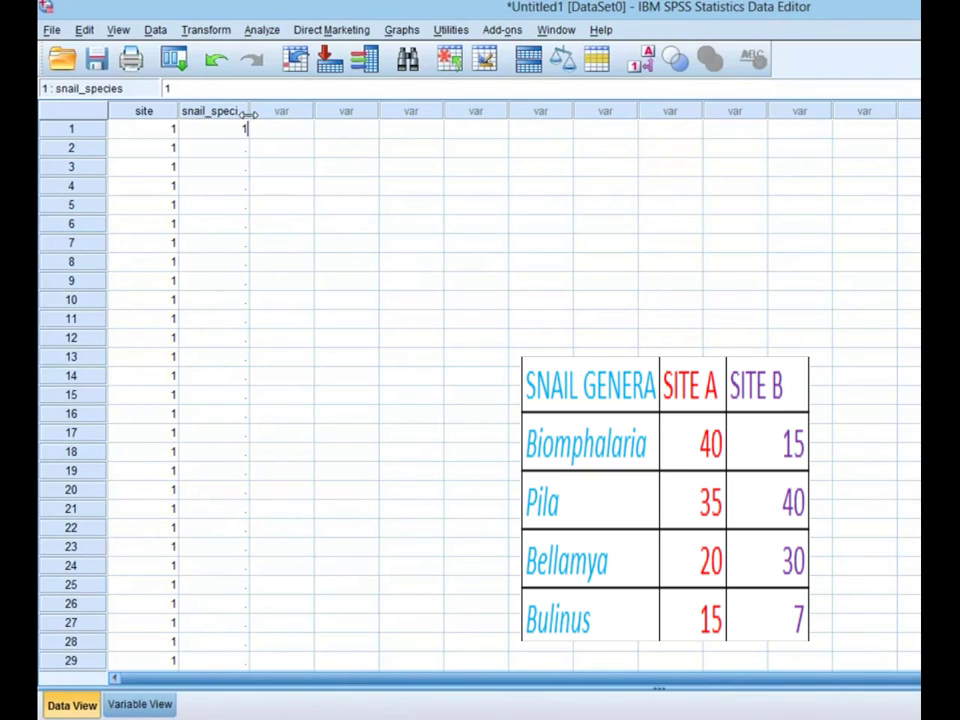
key(alt+v)
key(v)
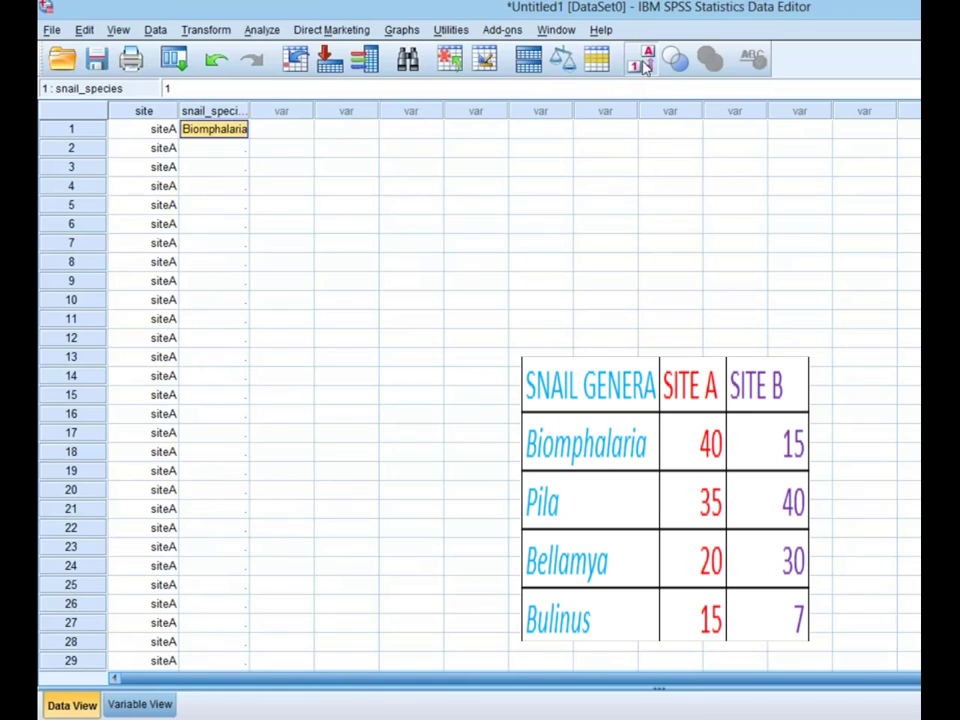
click(645, 62)
Copy the snail_species code 1 and paste it into rows 2 through 40
right_click(229, 133)
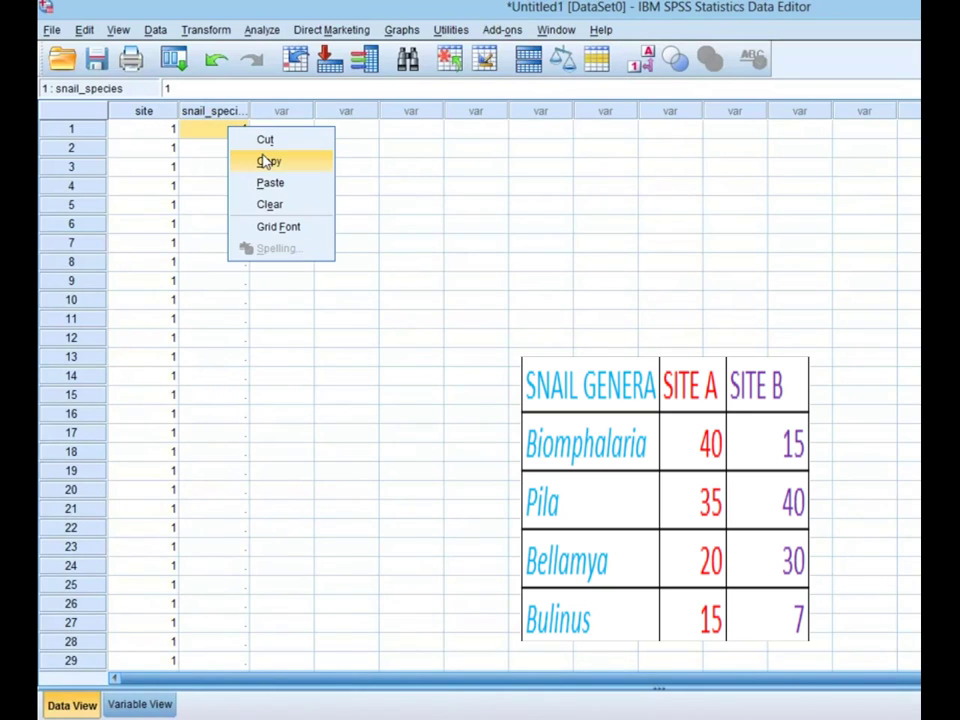
click(265, 162)
click(237, 147)
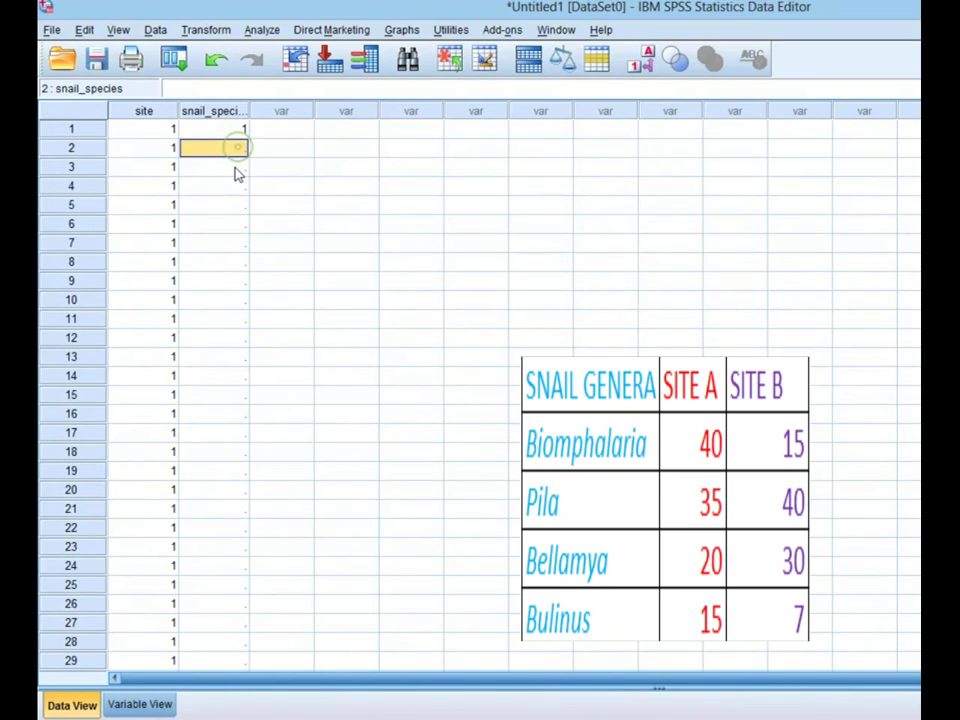
drag(237, 174, 238, 700)
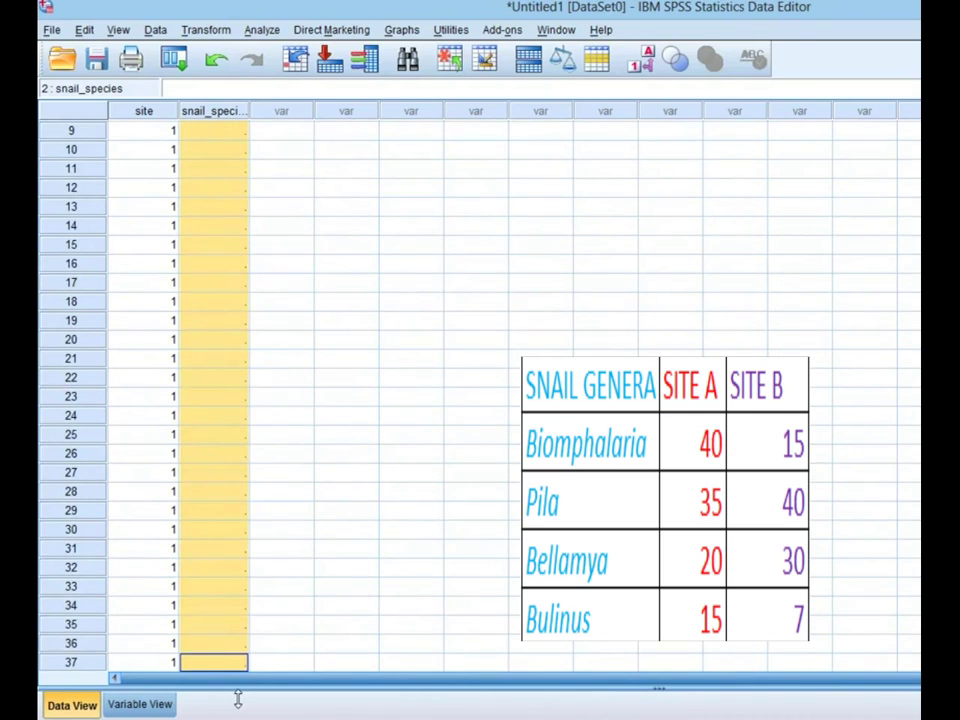
drag(238, 700, 222, 513)
key(ctrl+v)
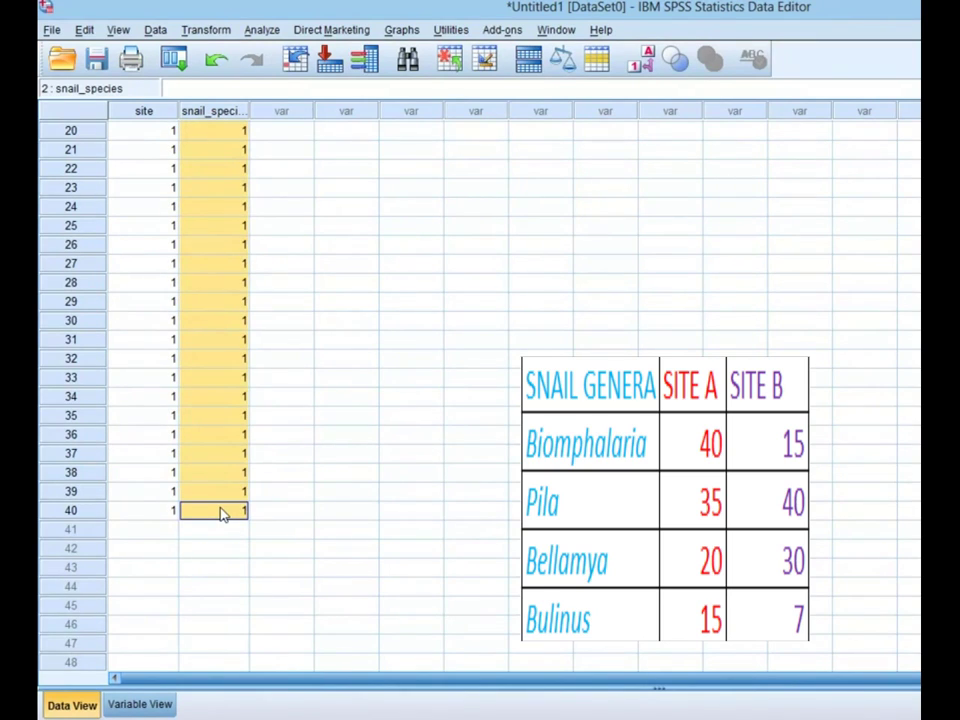
click(167, 532)
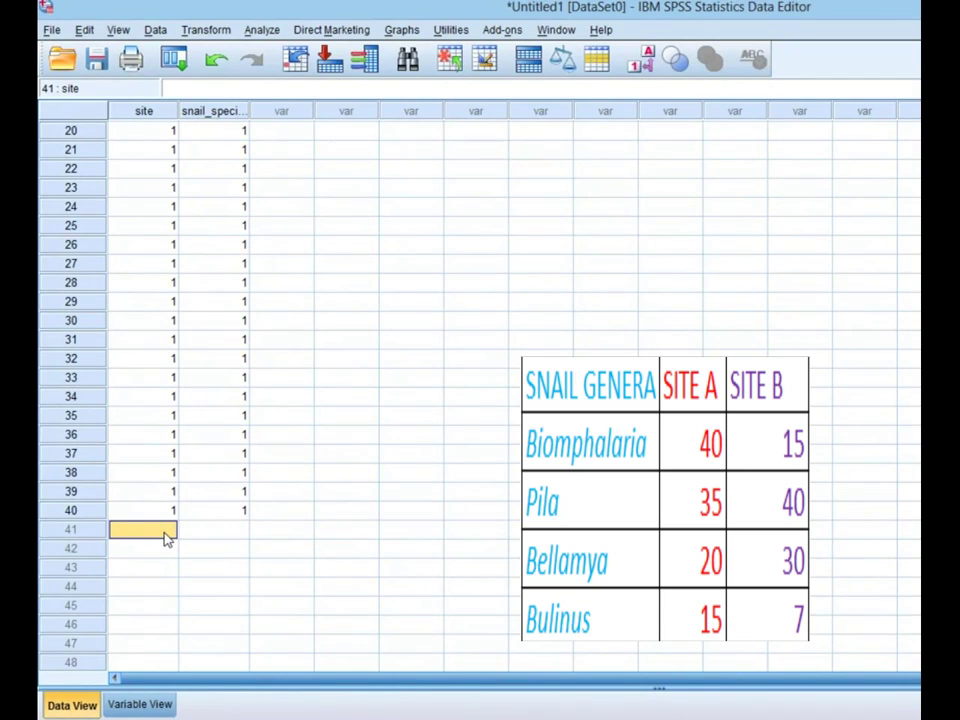
Copy site code 1 from row 40 and fill site rows 41 through 75
click(168, 510)
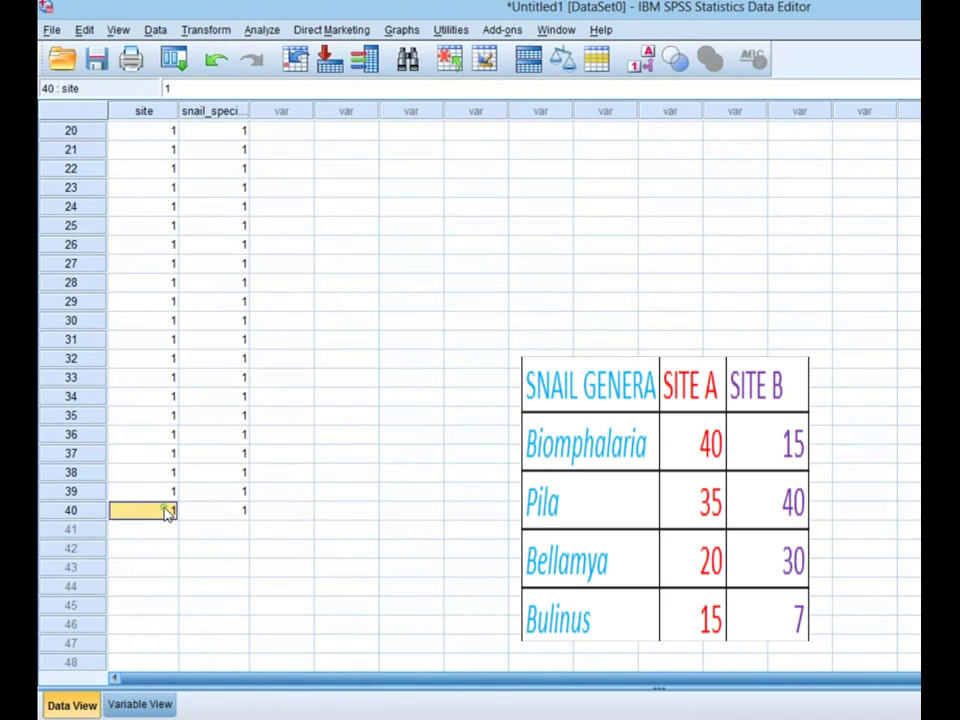
right_click(165, 510)
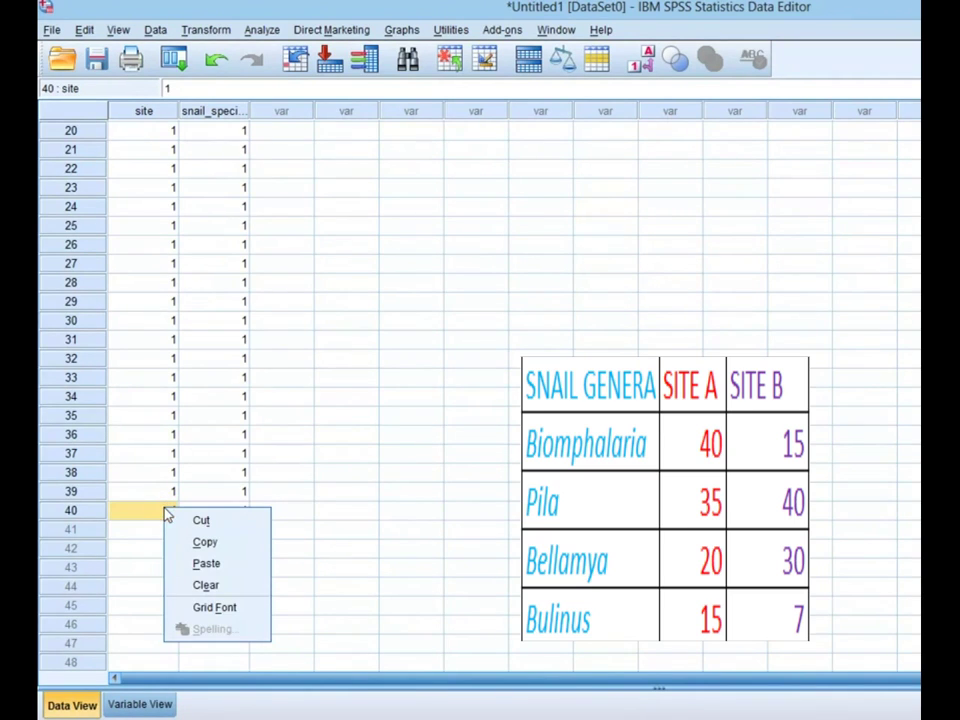
click(200, 541)
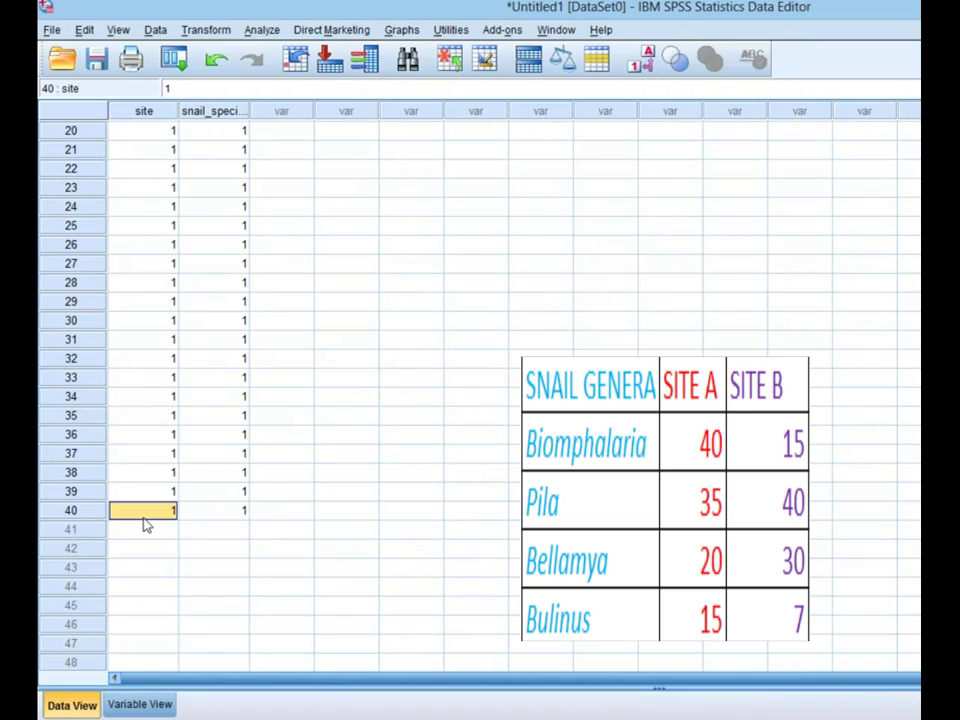
drag(145, 525, 145, 678)
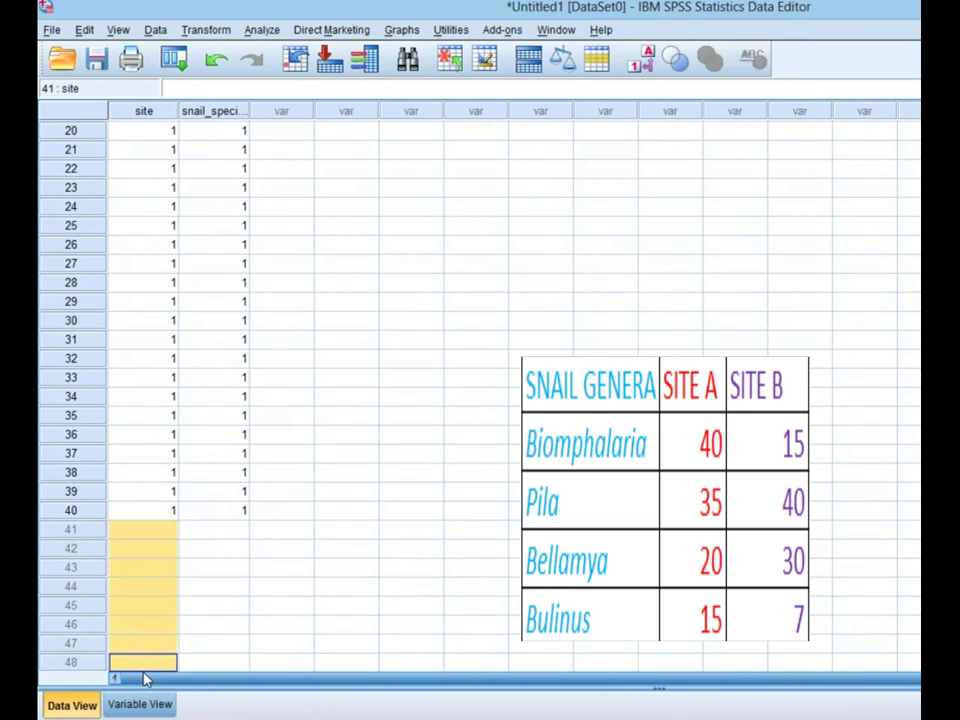
drag(145, 678, 145, 688)
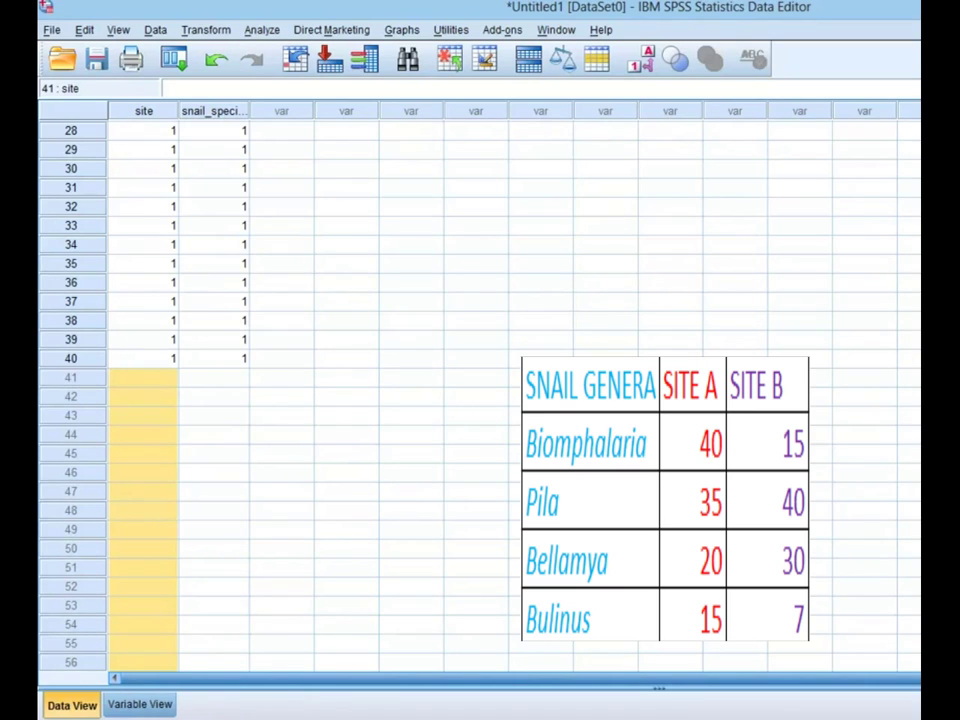
drag(145, 688, 143, 581)
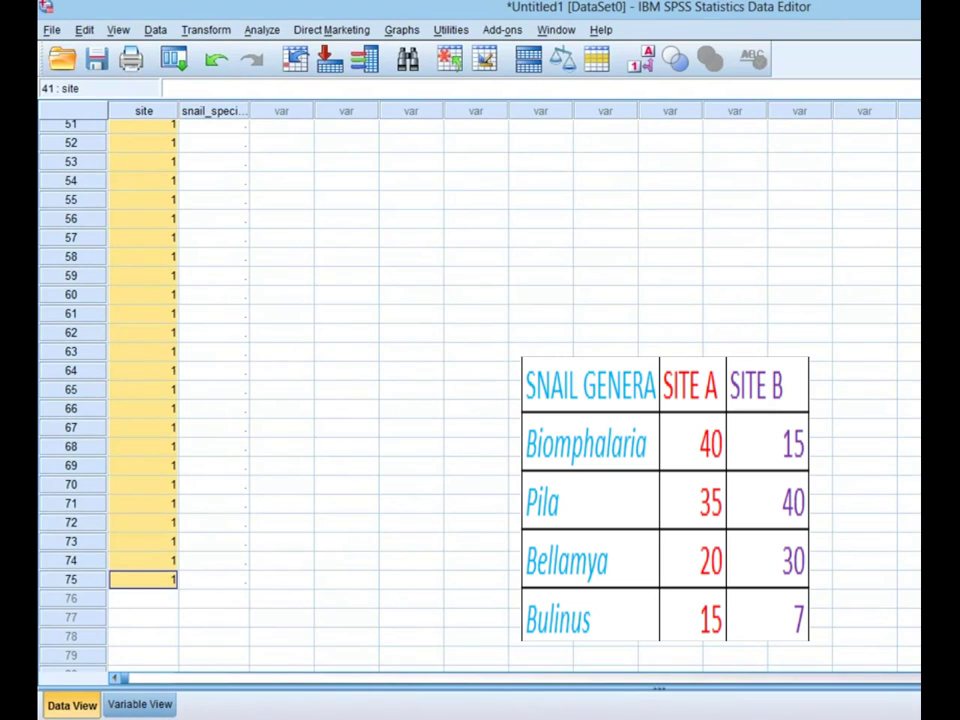
Scroll back up and move to snail_species row 41 to review the filled rows
scroll(480, 390, up, 2)
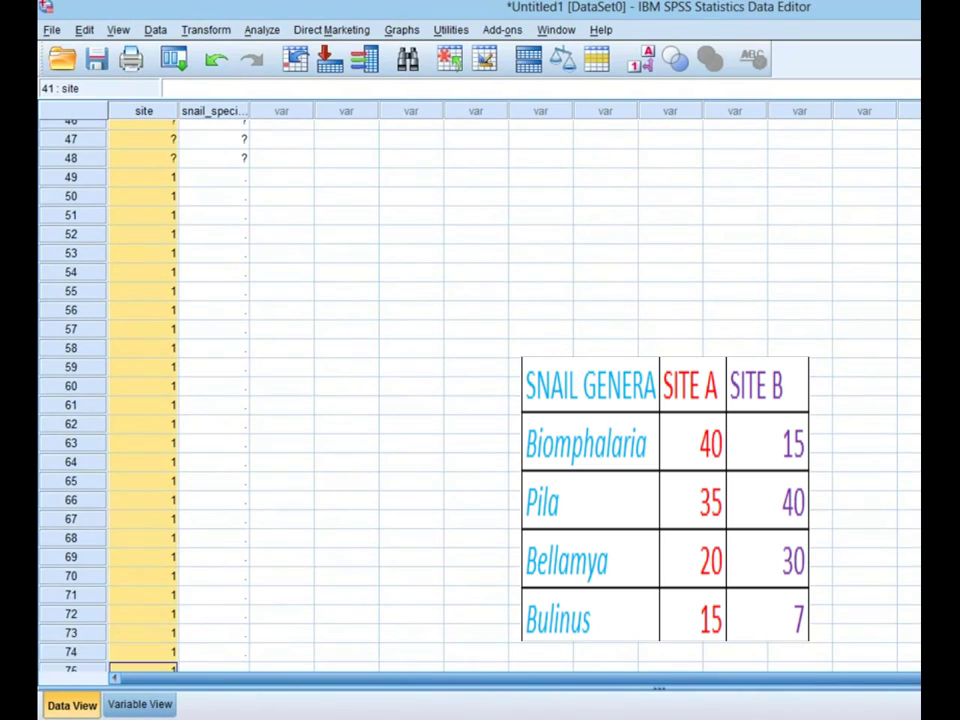
scroll(480, 390, up, 1)
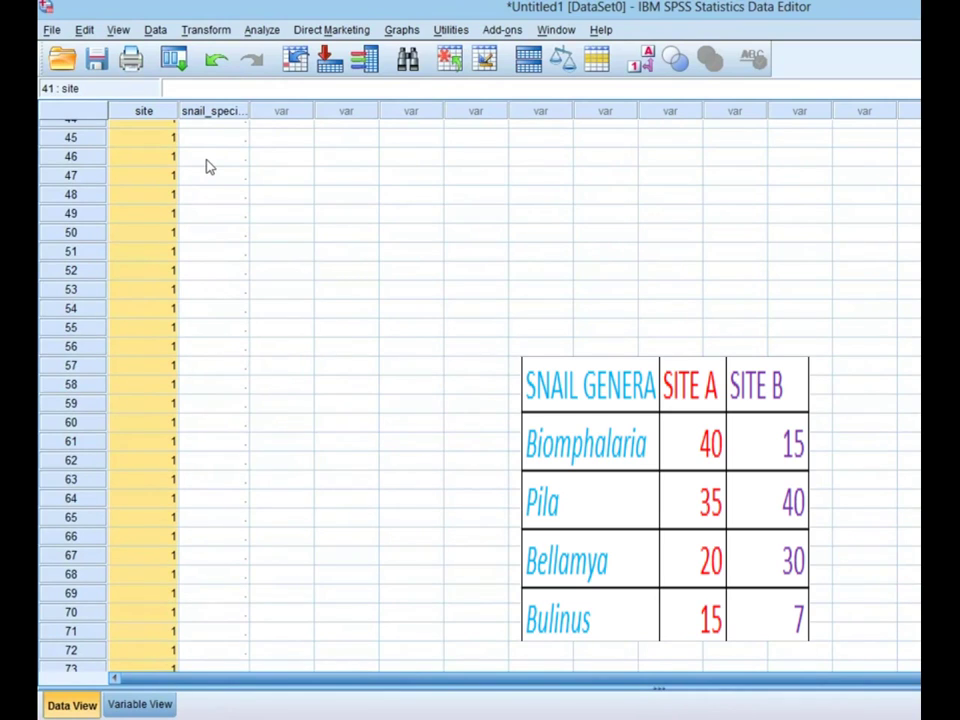
key(Right)
key(Up)
key(Up)
key(Up)
key(Up)
key(Up)
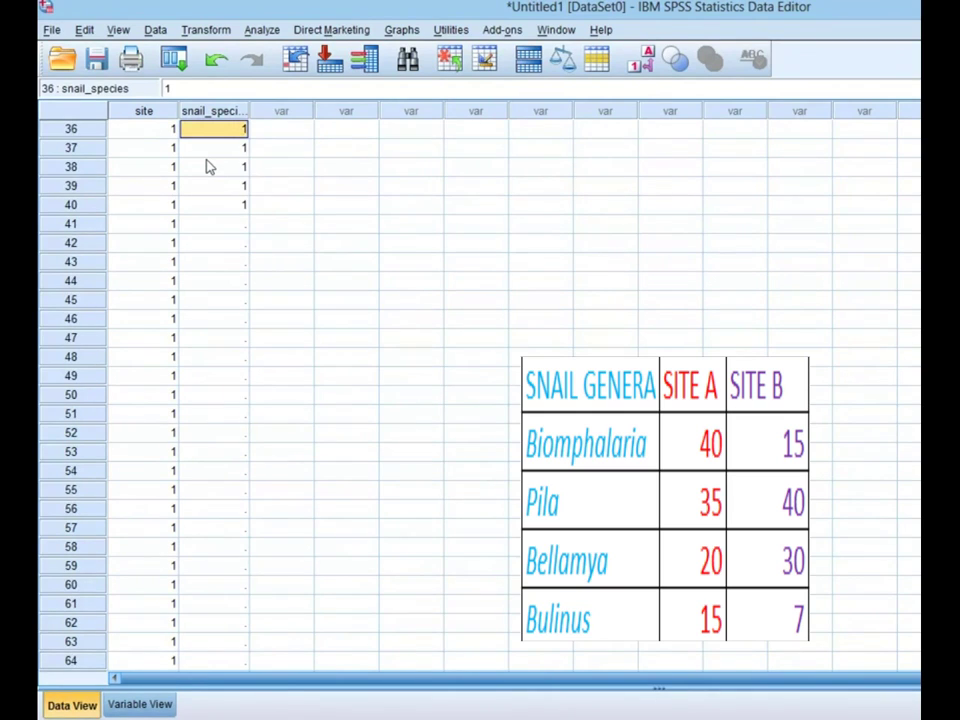
Enter Pila code 2 in snail_species row 41 and paste it into rows 42–75
click(231, 228)
text(2)
key(Return)
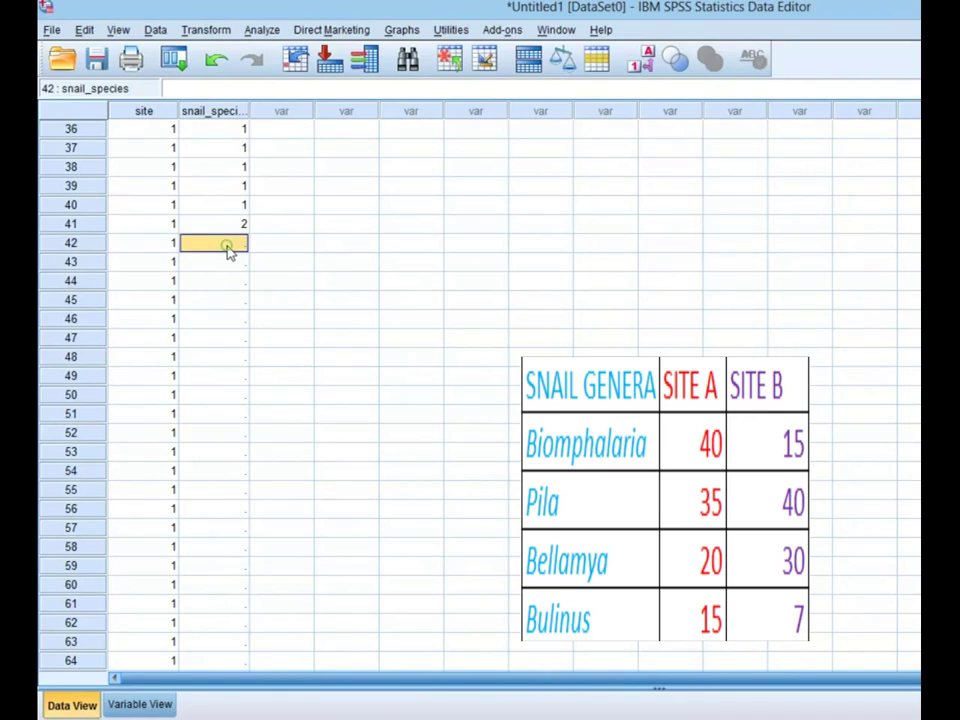
click(238, 227)
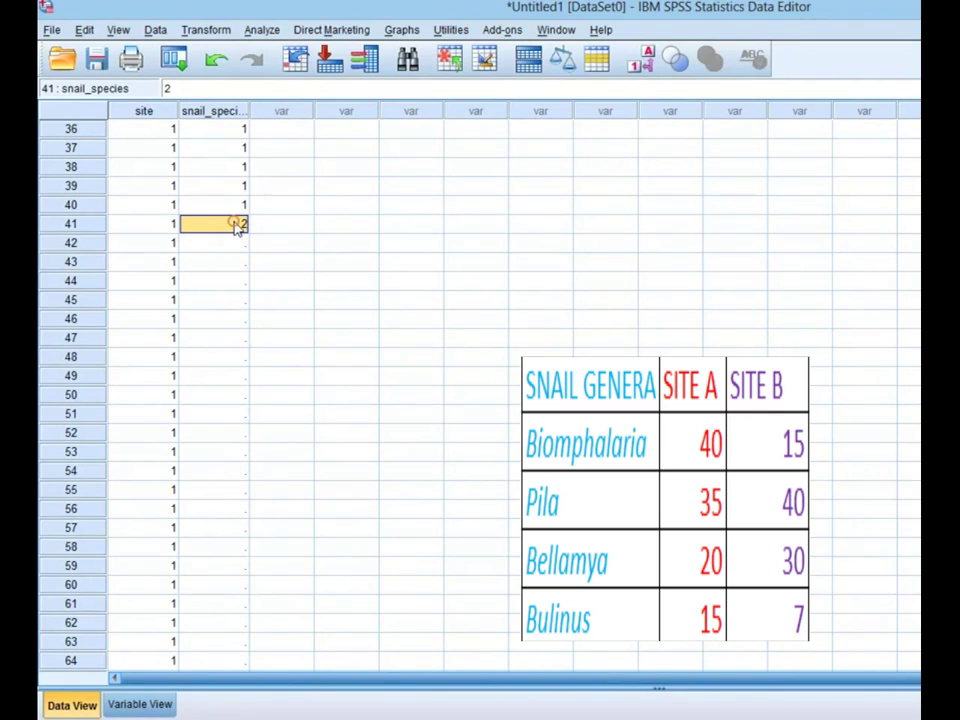
right_click(237, 227)
click(268, 257)
drag(229, 248, 233, 686)
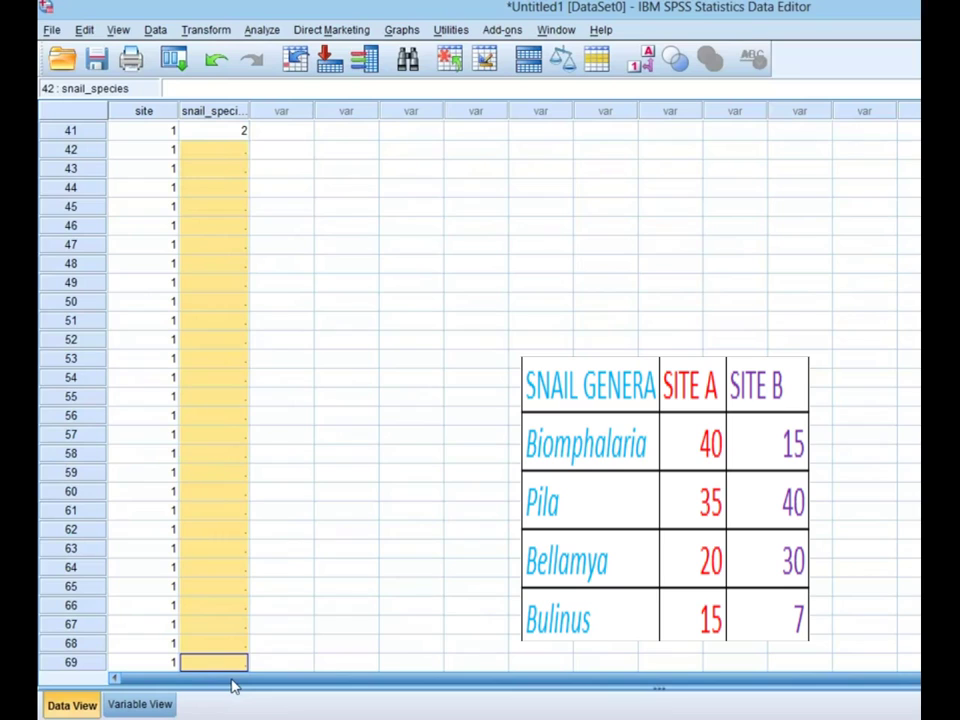
drag(233, 686, 222, 587)
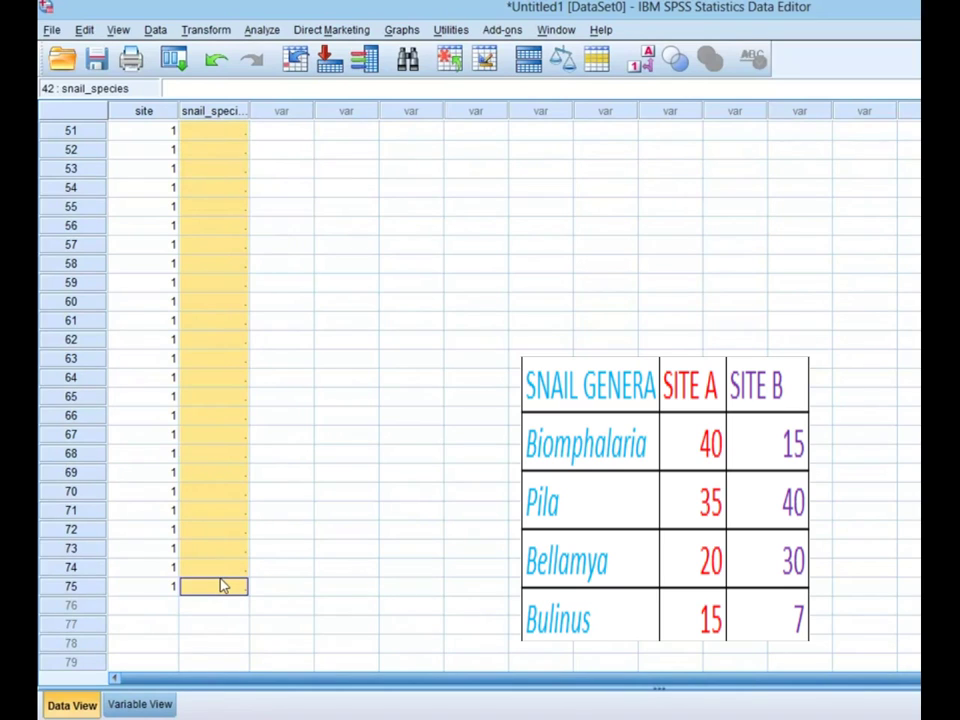
key(ctrl+v)
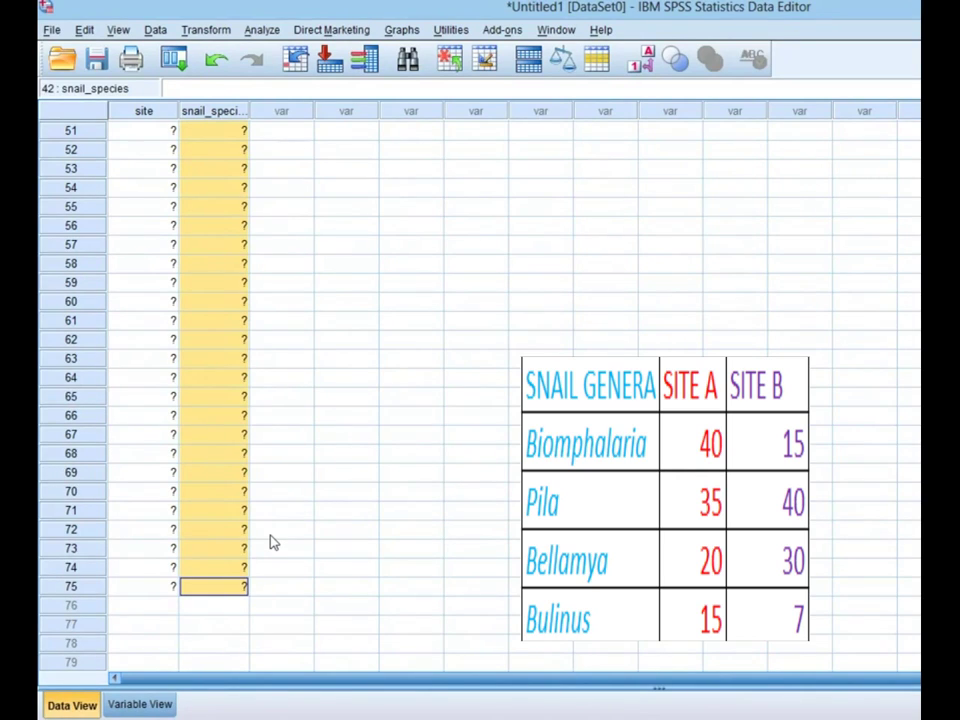
Check the genus names with Value Labels on, then return the grid to numeric codes
click(643, 60)
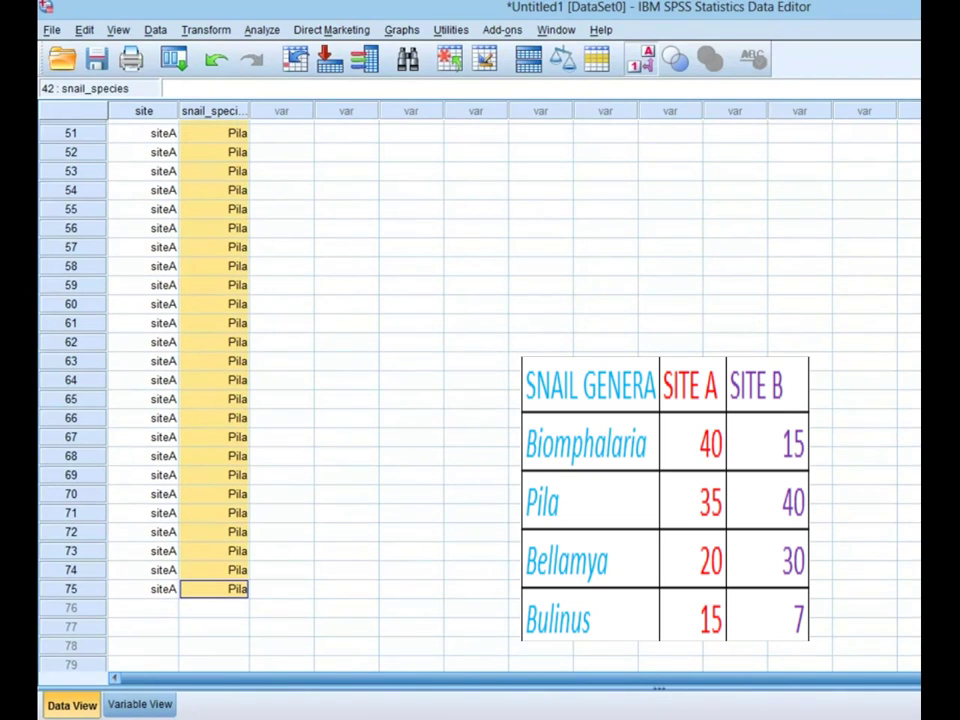
scroll(480, 390, up, 3)
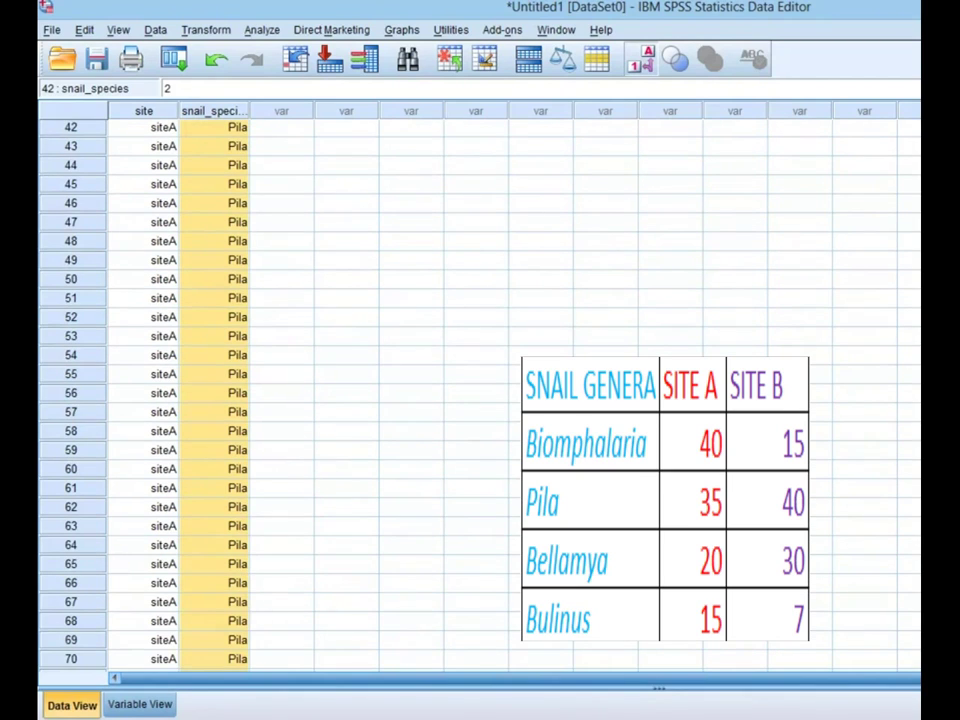
scroll(480, 390, up, 1)
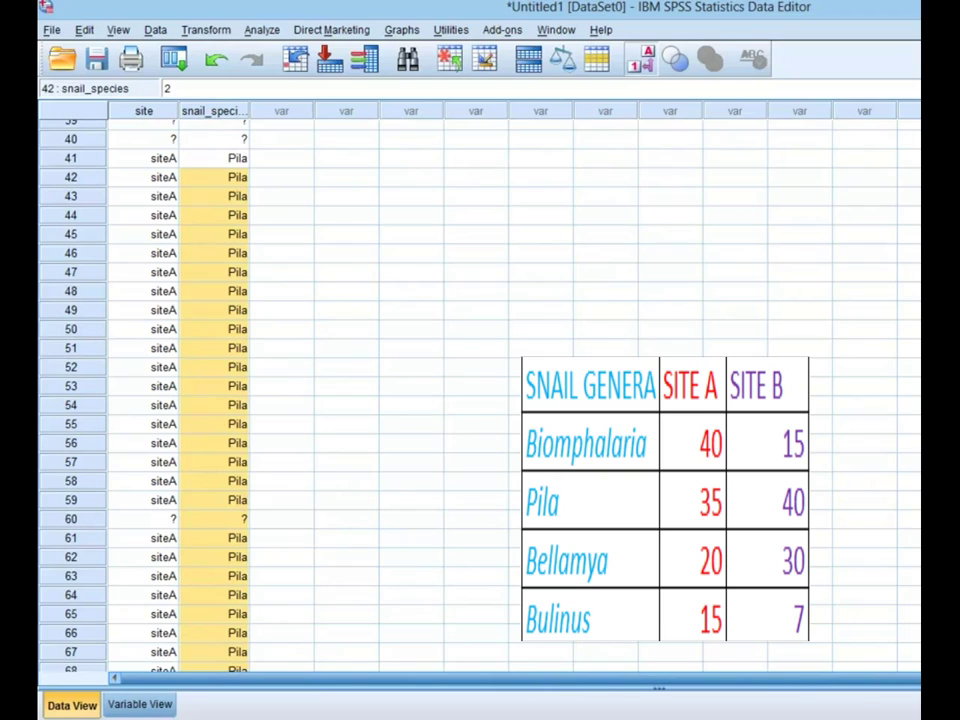
scroll(480, 390, up, 1)
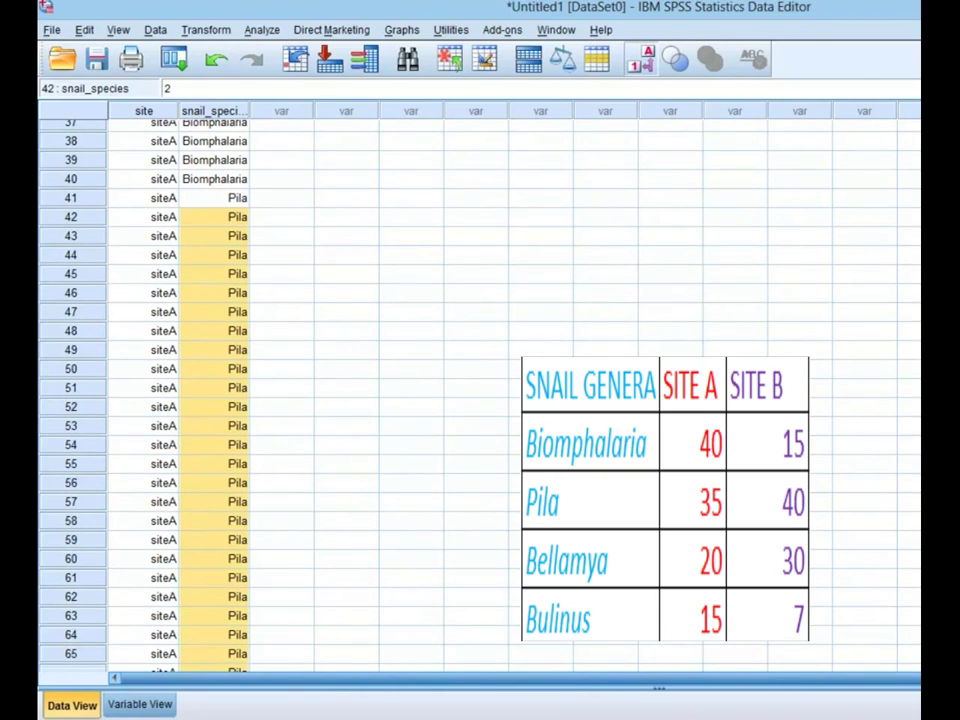
click(648, 60)
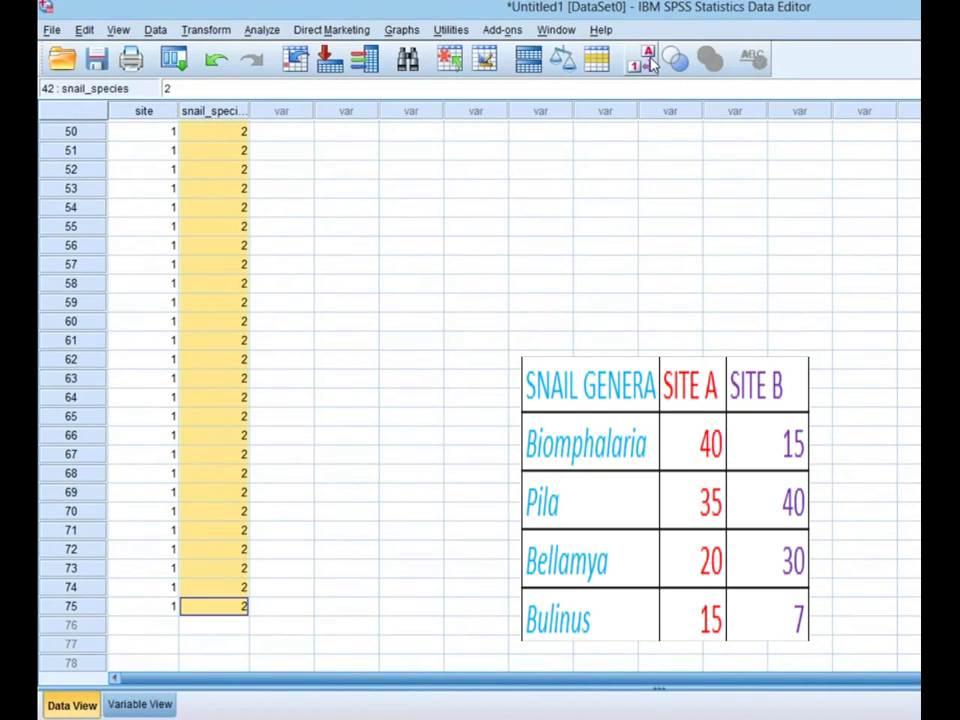
Enter snail_species 3 and site 1 in row 76, and copy the site value
click(203, 627)
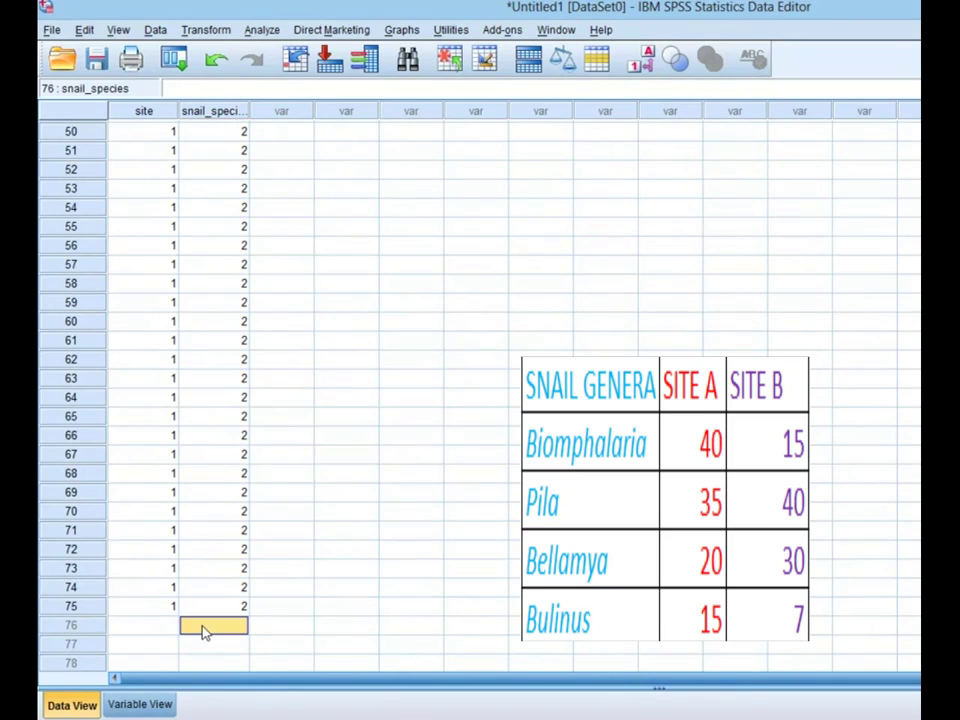
text(3)
click(164, 626)
text(1)
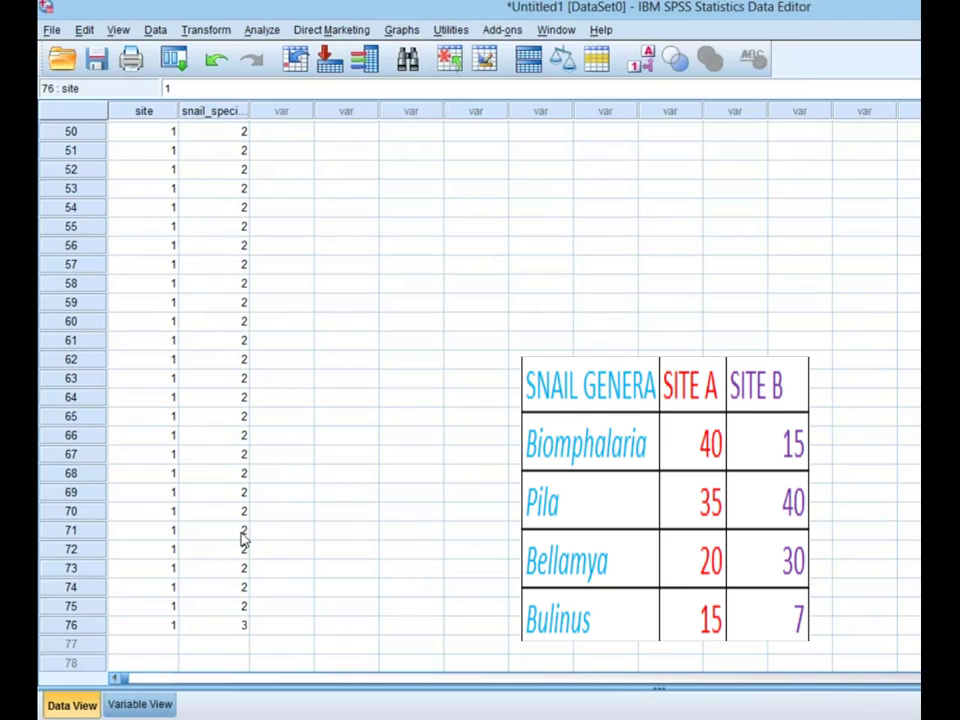
click(169, 625)
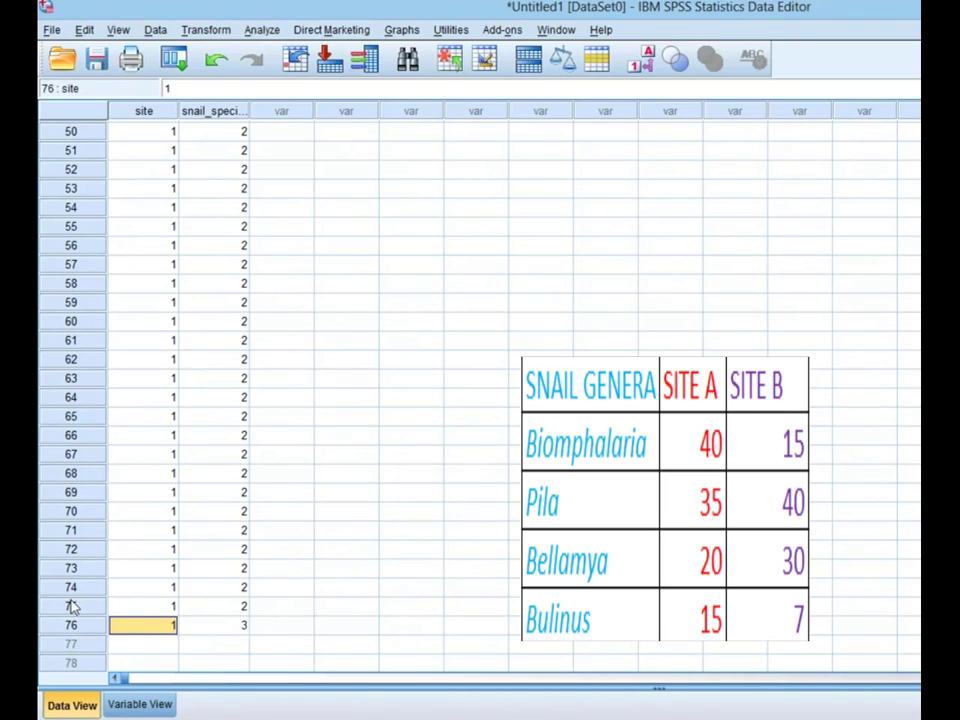
right_click(155, 628)
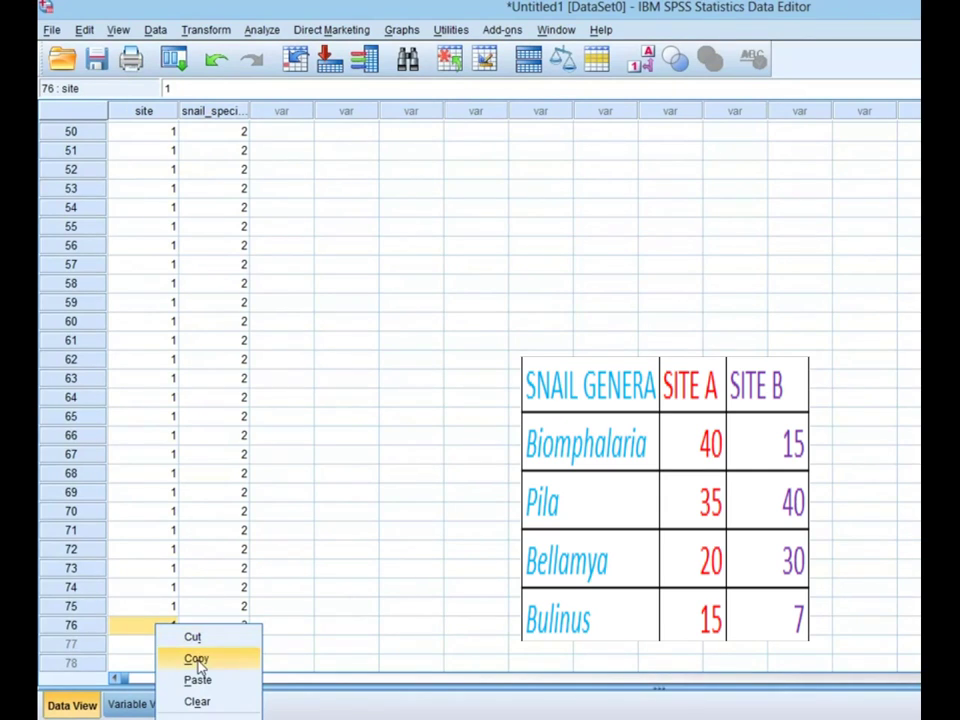
click(196, 659)
Select the site cells, then the snail_species cells, for rows 77–95
click(156, 662)
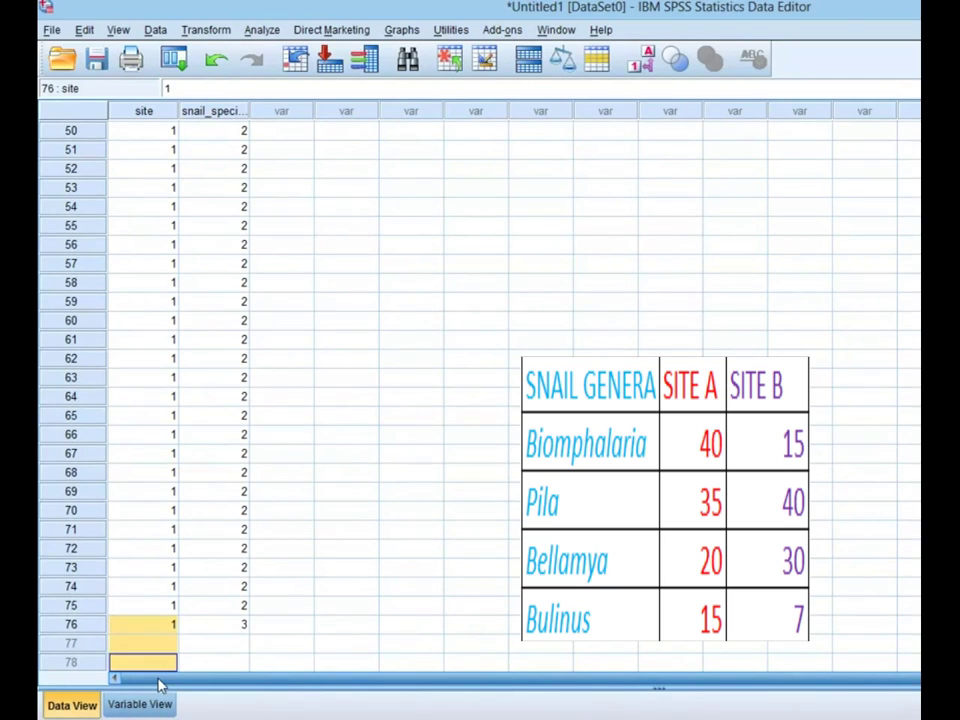
drag(158, 684, 147, 513)
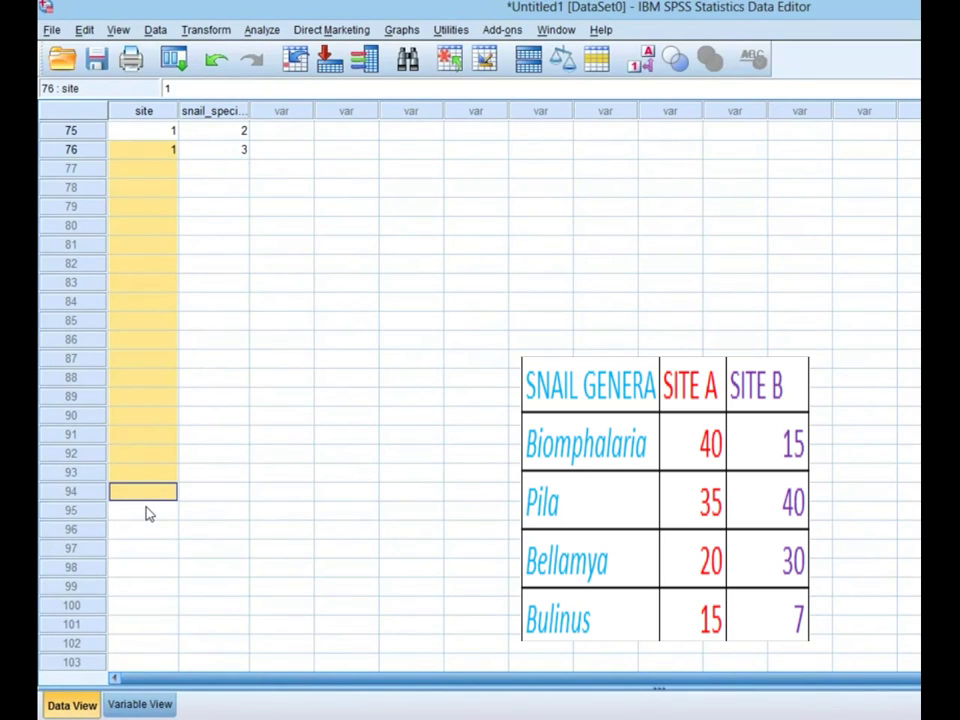
drag(146, 513, 147, 514)
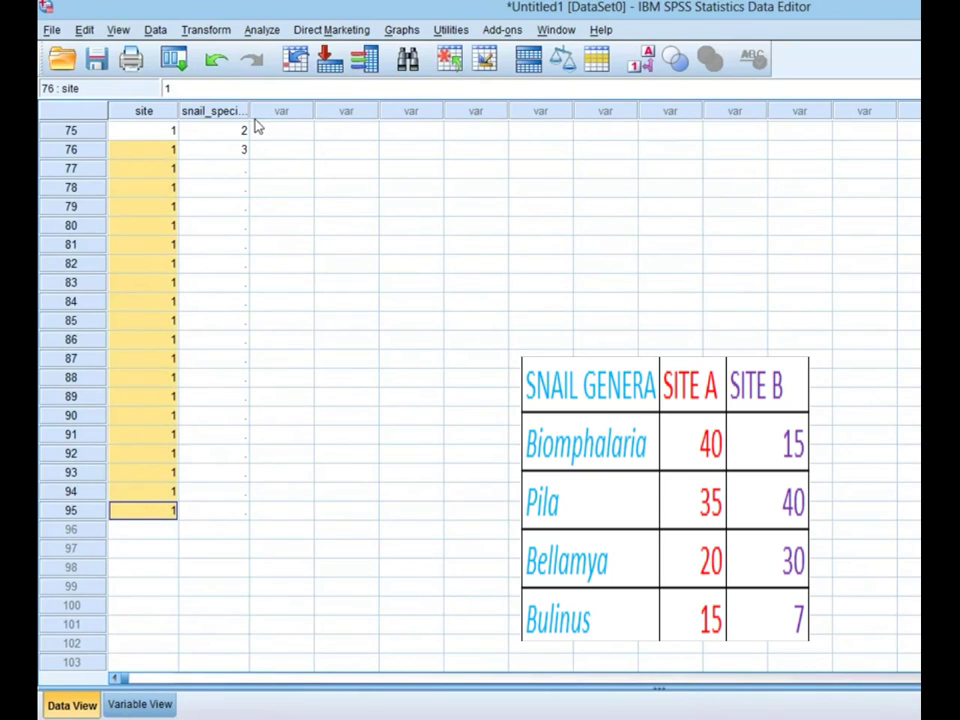
click(240, 149)
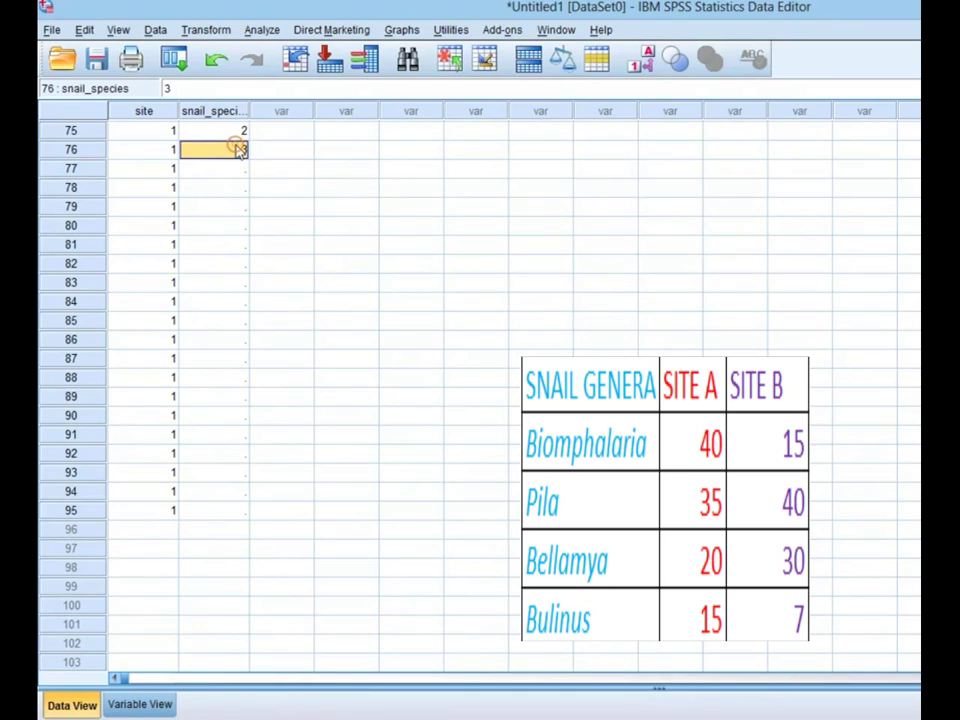
drag(225, 167, 222, 514)
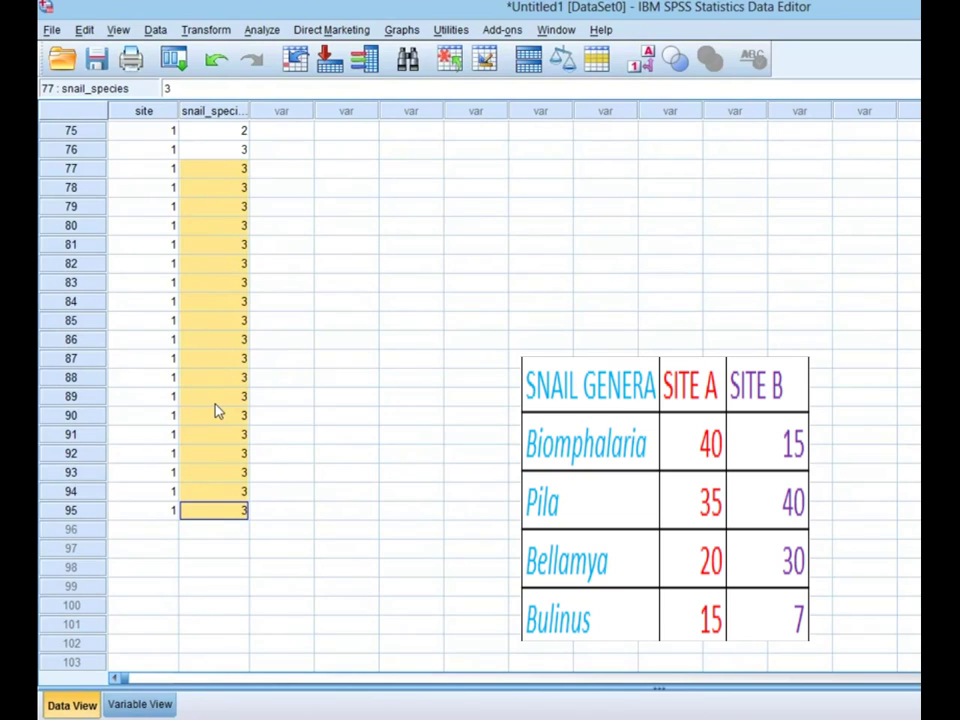
Enter Bulinus code 4 in row 96 and paste site 1 into rows 96–111
click(158, 533)
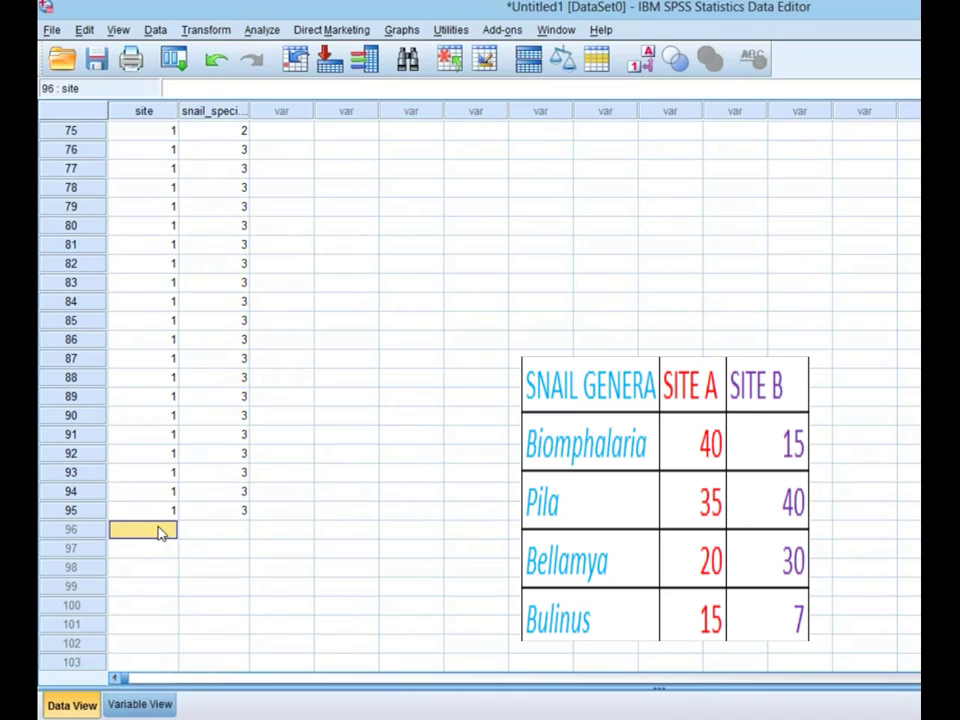
click(230, 530)
text(4)
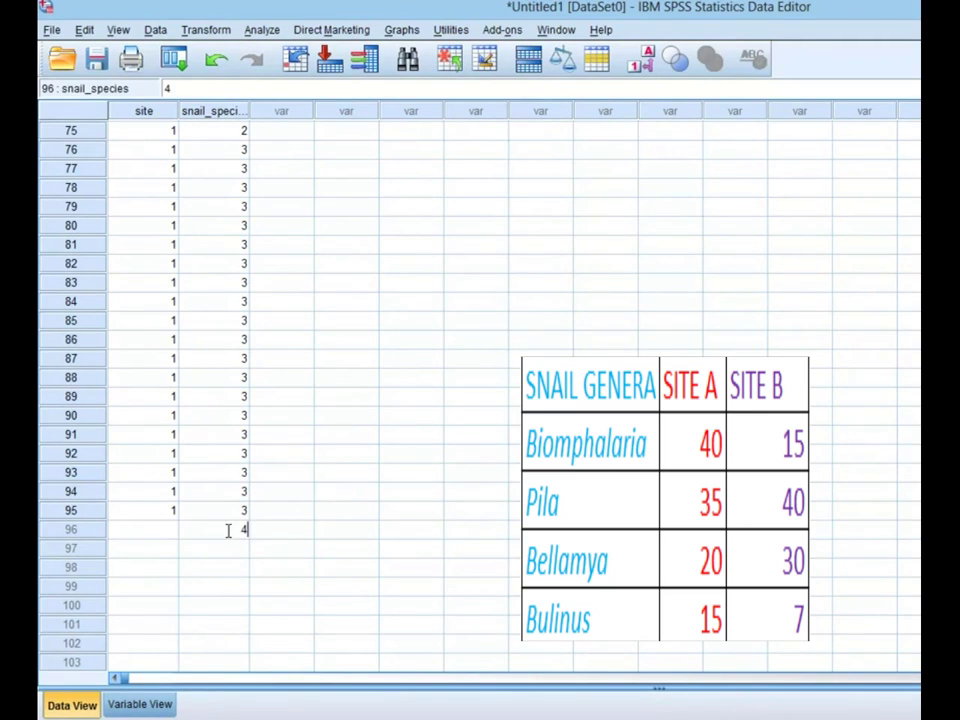
click(170, 512)
right_click(170, 511)
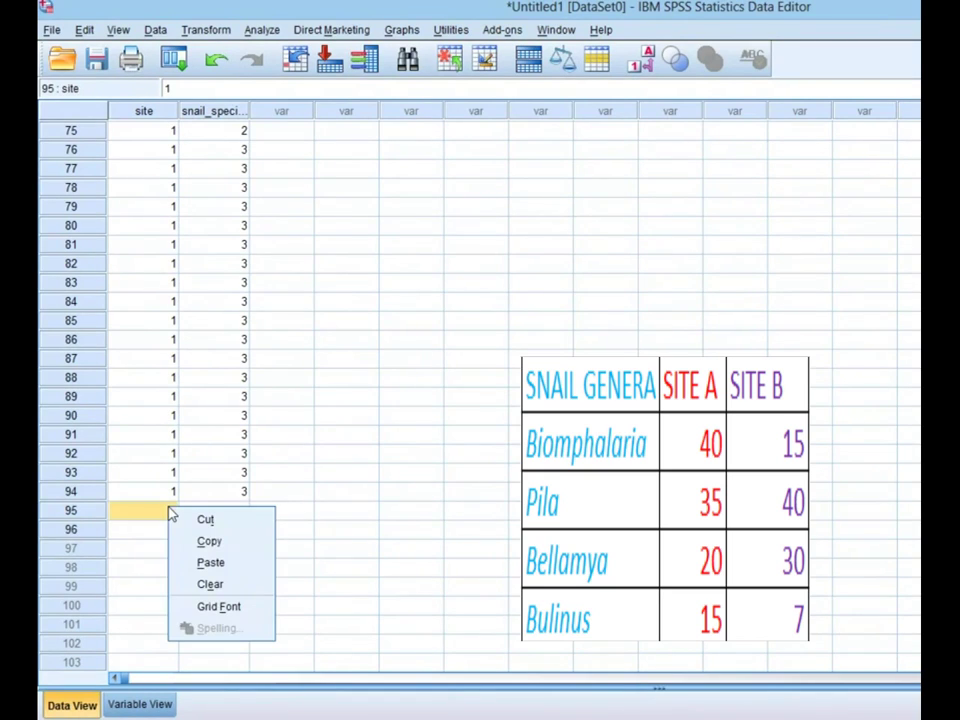
click(209, 543)
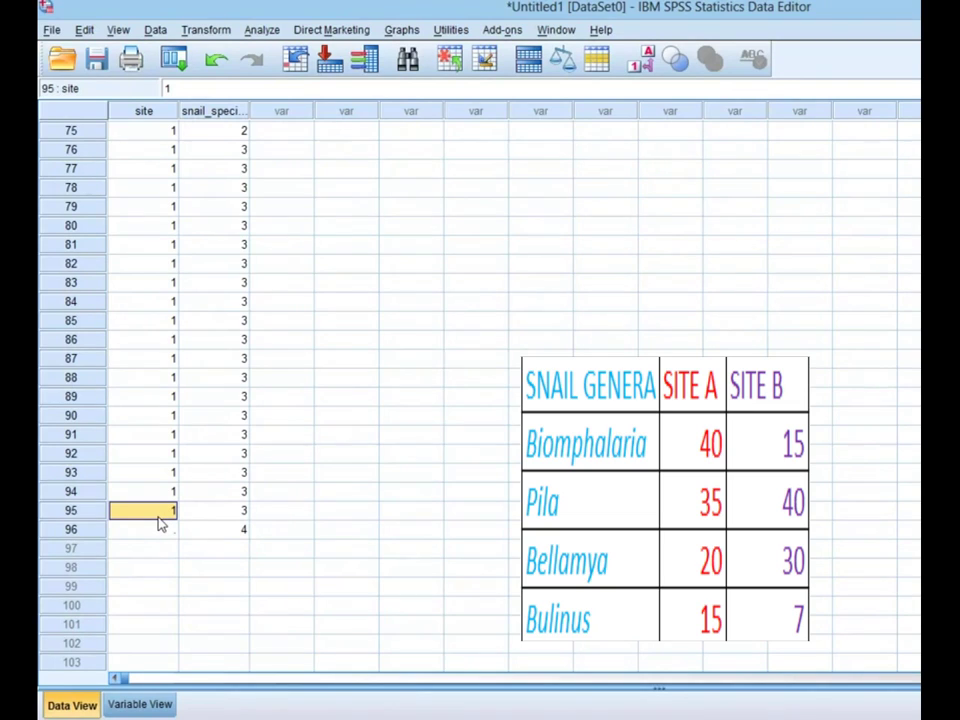
drag(157, 517, 148, 632)
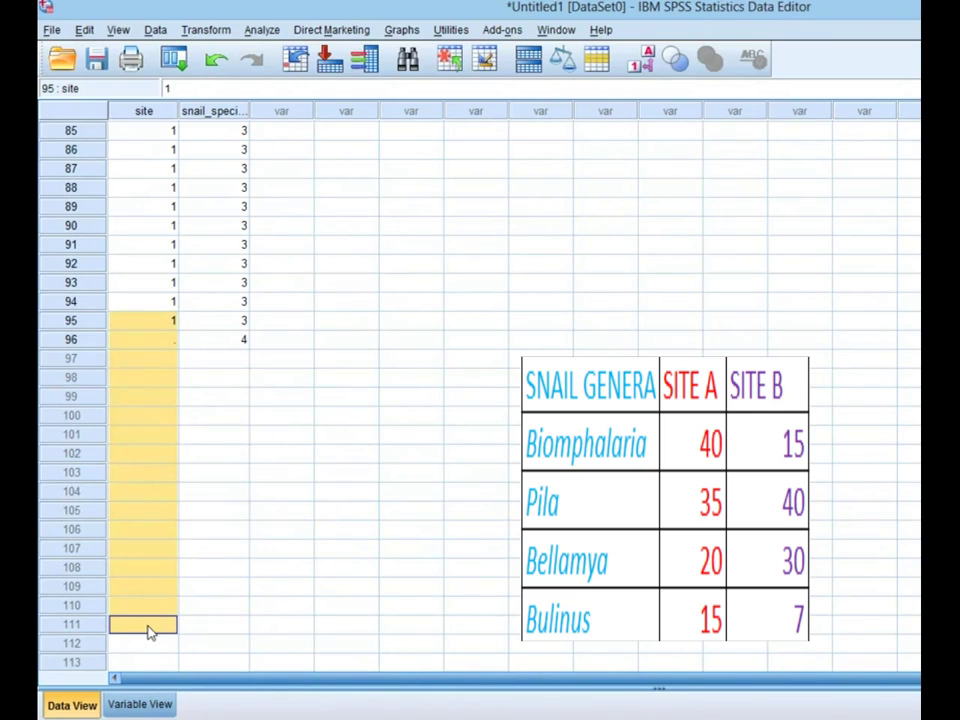
key(ctrl+v)
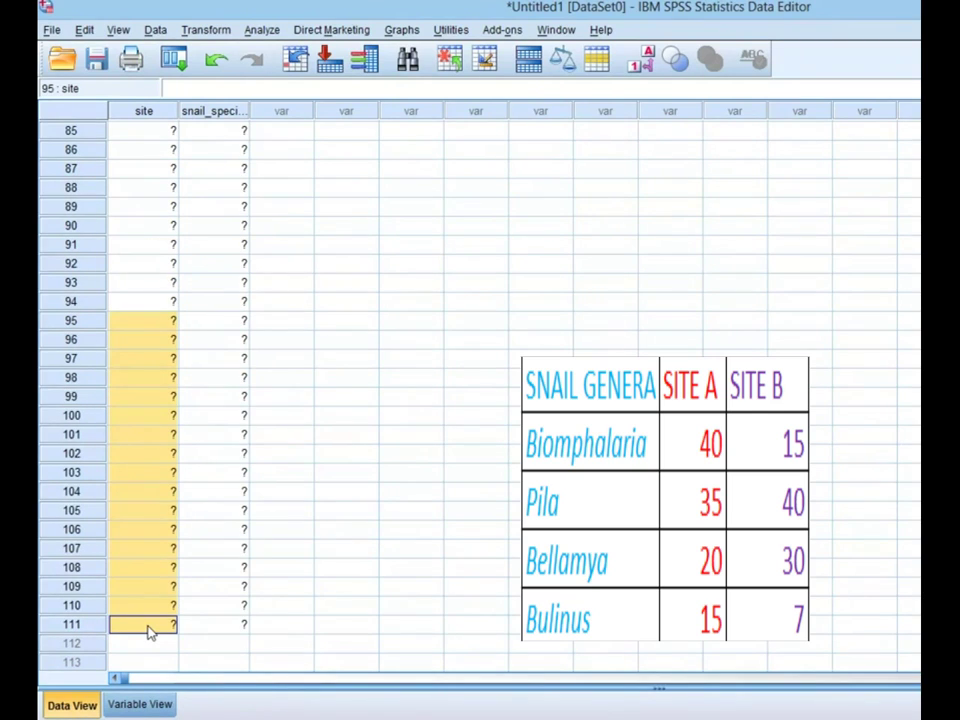
Copy snail_species code 4 into rows 97–111
click(228, 340)
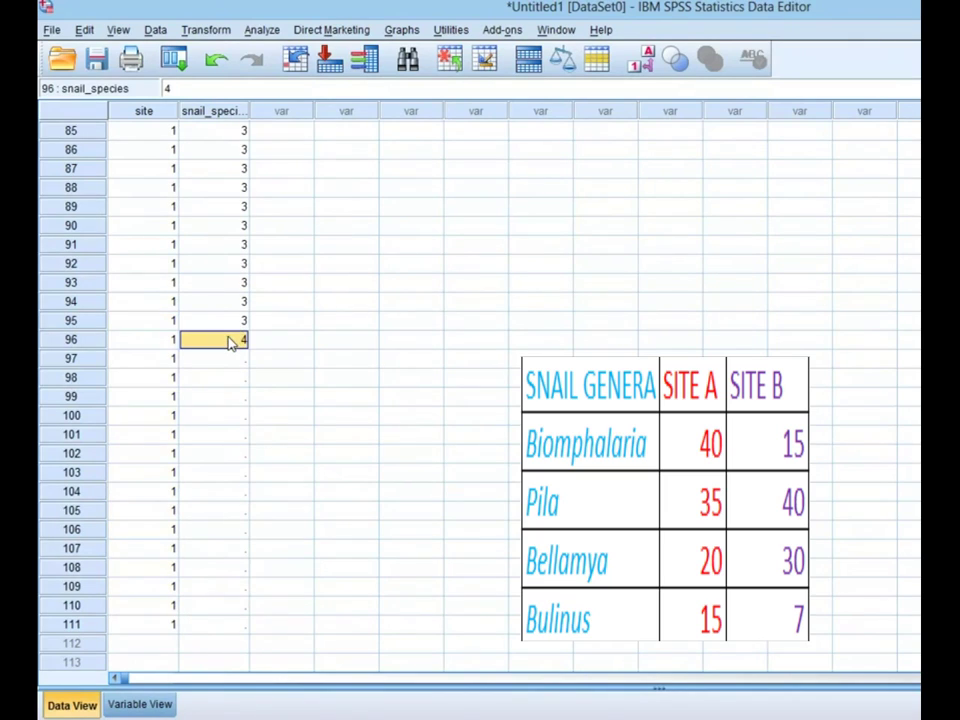
right_click(228, 340)
click(268, 371)
drag(240, 360, 228, 627)
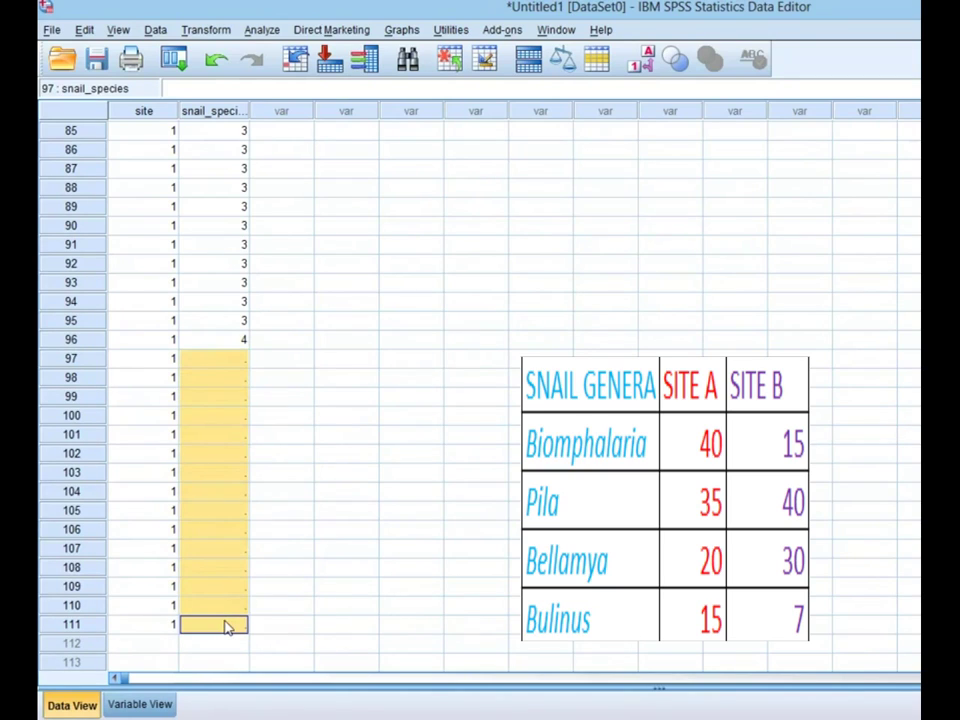
key(ctrl+v)
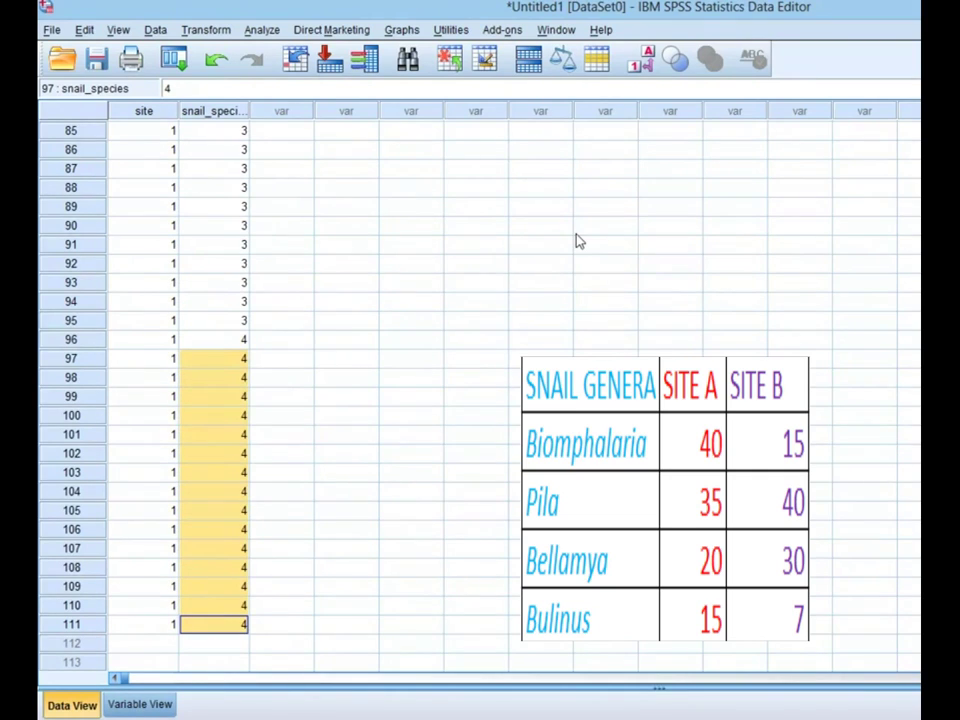
Check the Bulinus labels with Value Labels on, then switch back to numeric codes
click(643, 62)
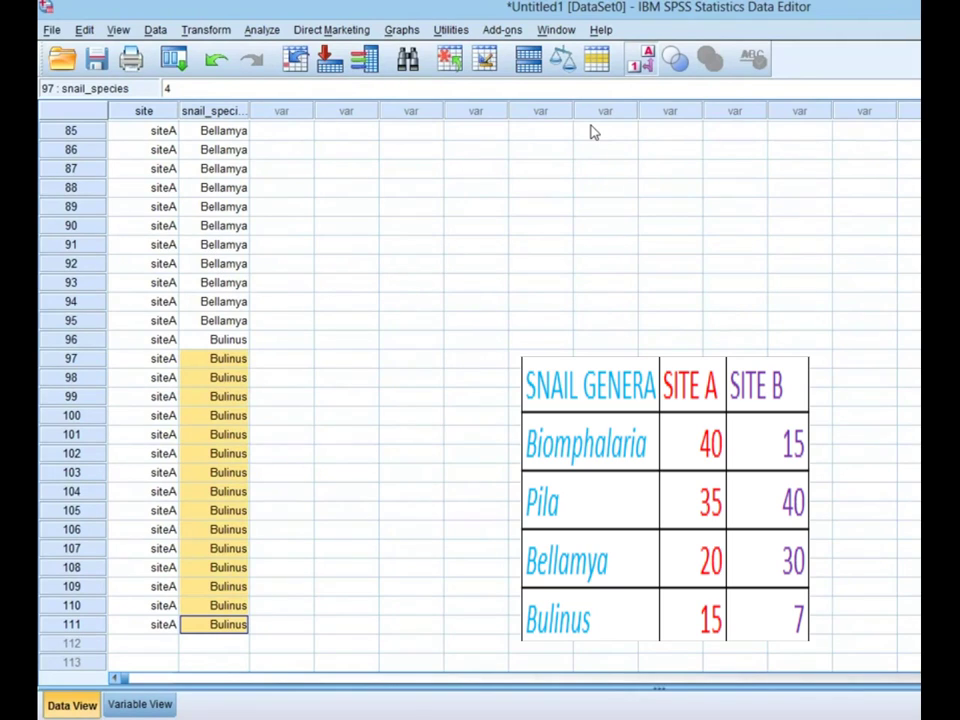
click(646, 59)
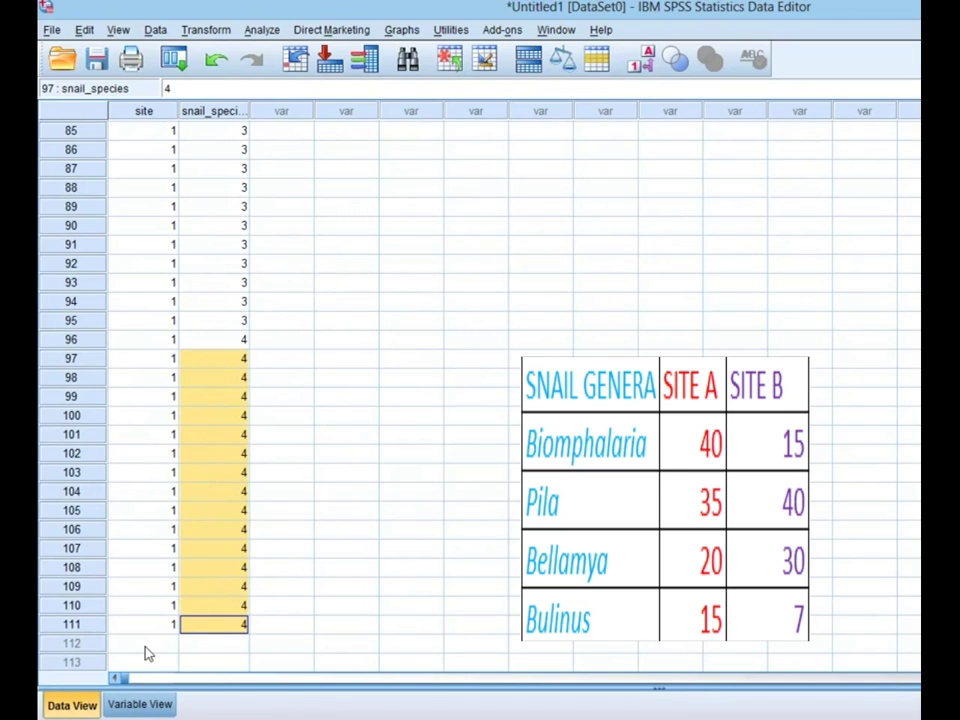
click(145, 645)
Enter site 2 and snail_species 1 in row 112
text(2)
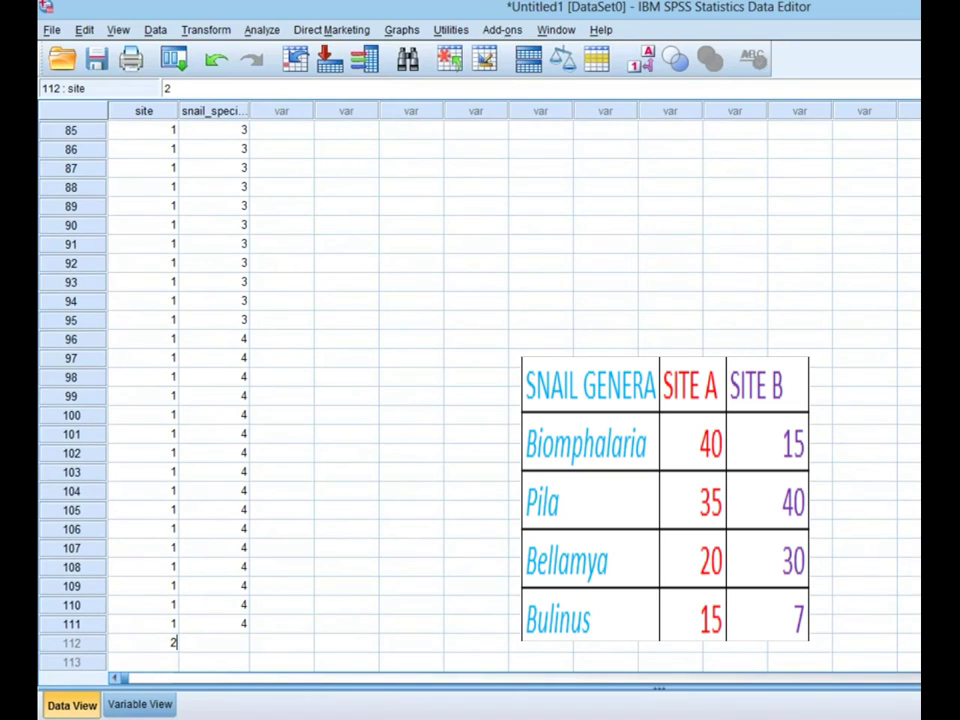
scroll(287, 375, up, 9)
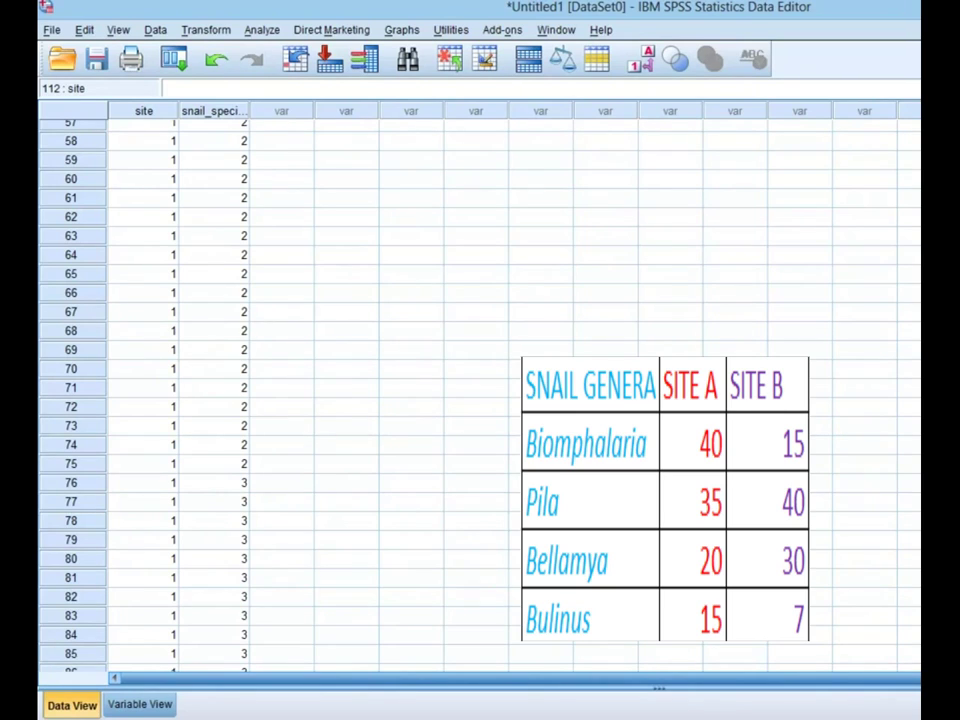
scroll(480, 390, down, 10)
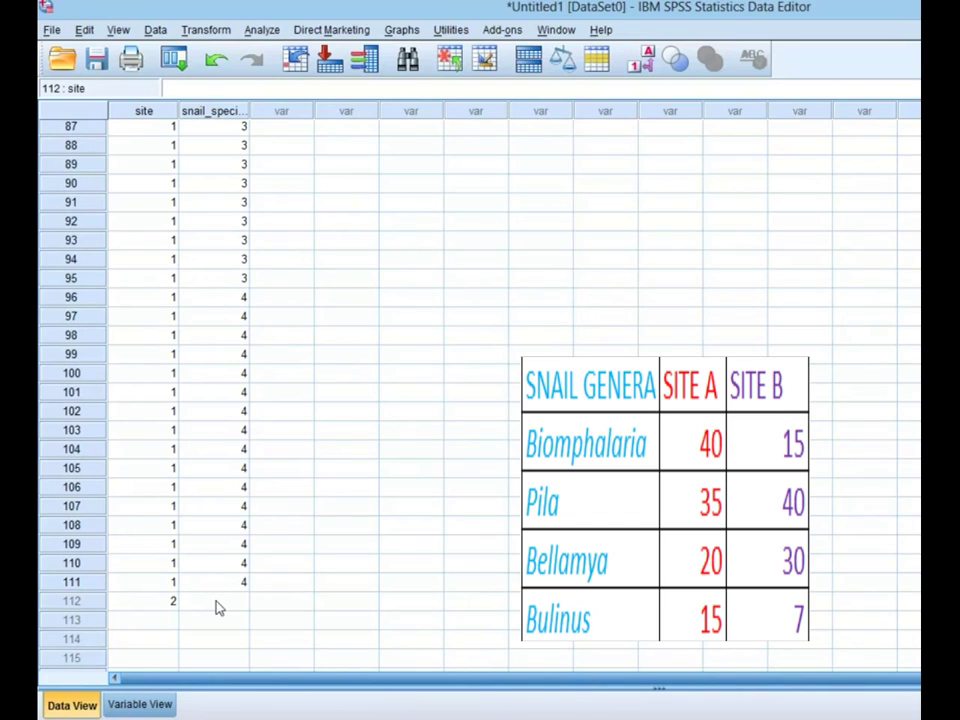
click(217, 604)
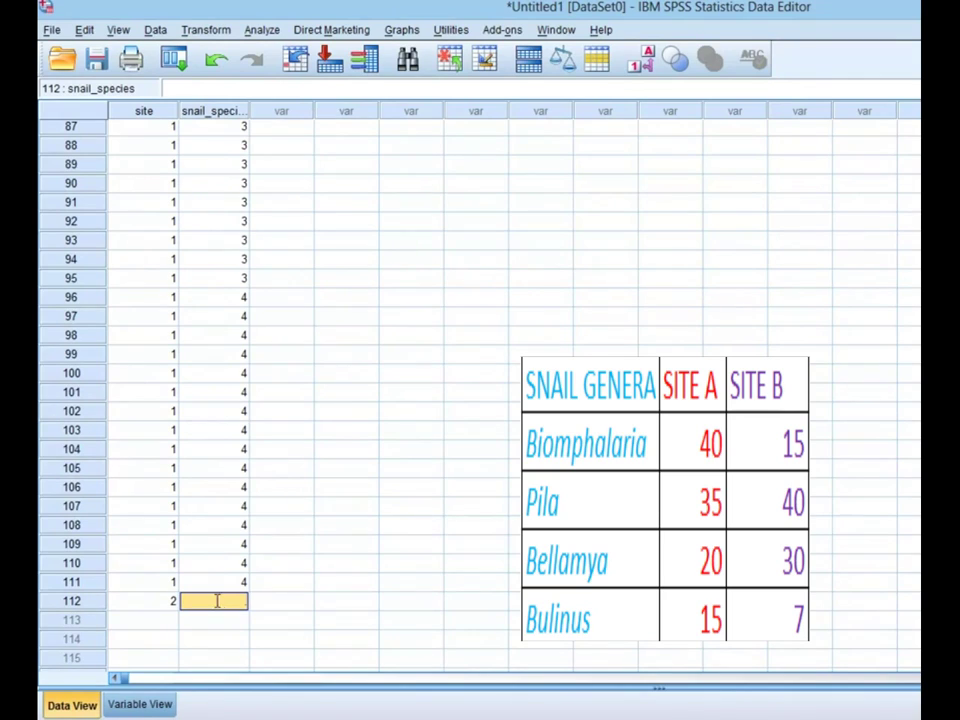
text(1)
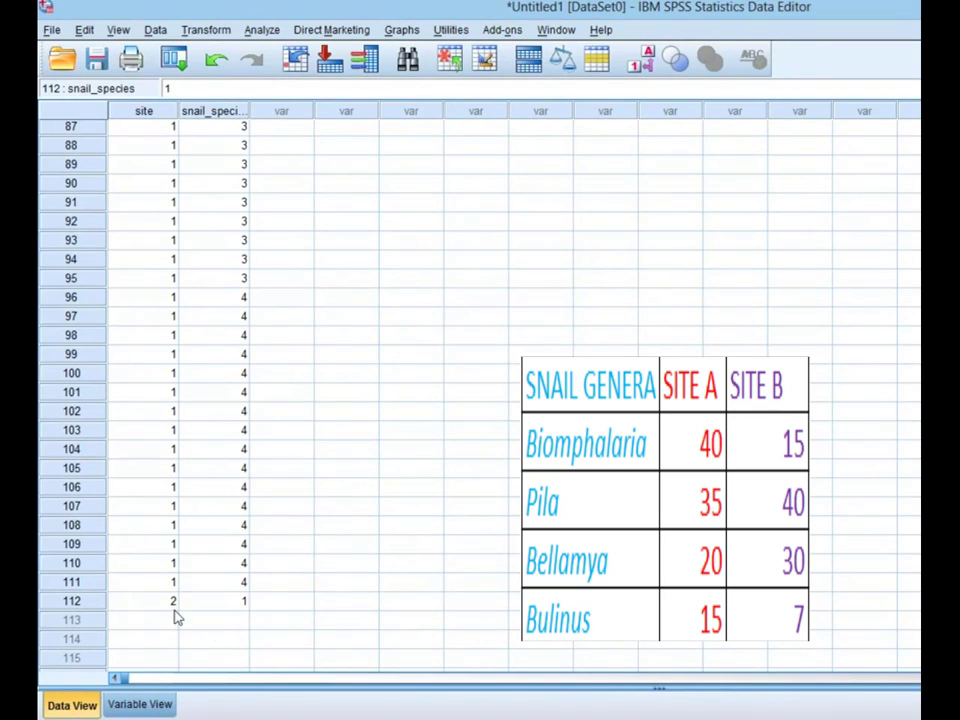
click(168, 605)
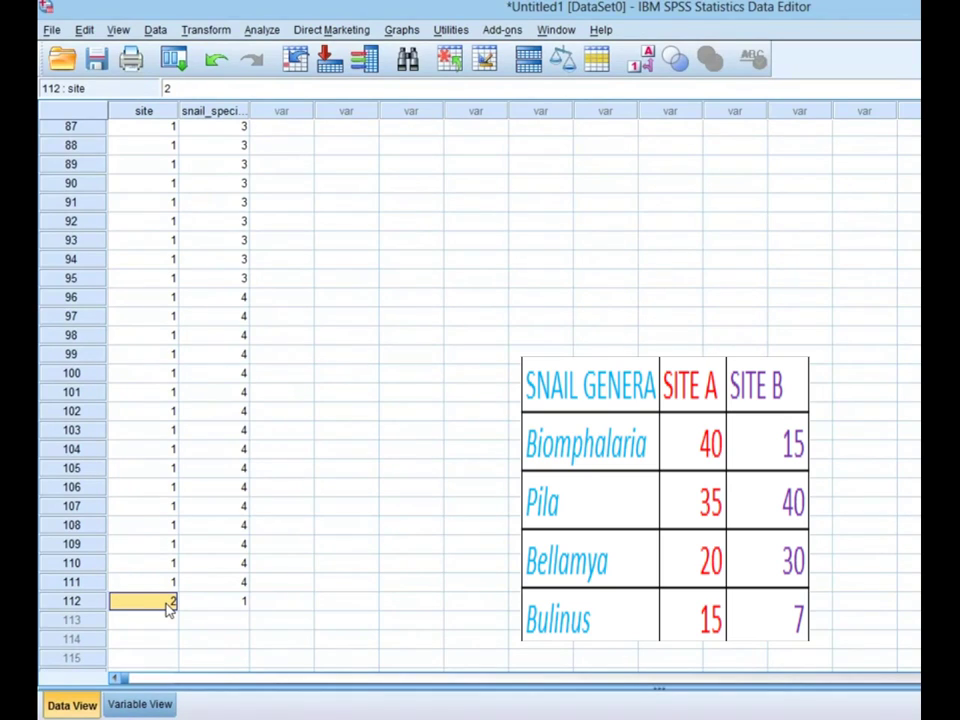
Clear row 111's site and genus values and re-enter site 2 with snail_species 2
key(Up)
key(Up)
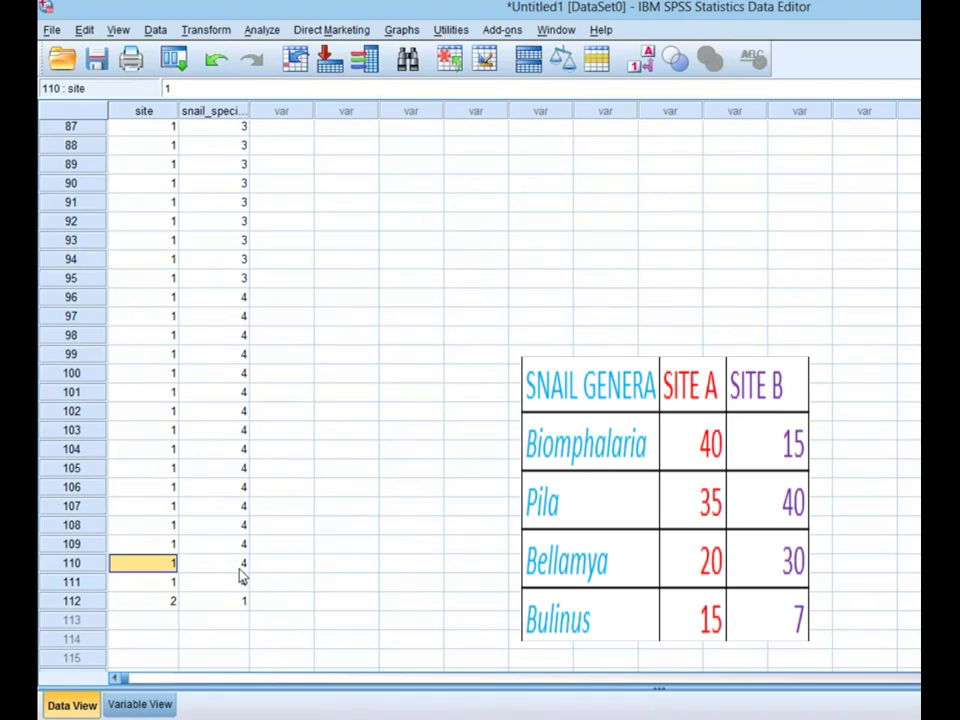
click(168, 585)
key(BackSpace)
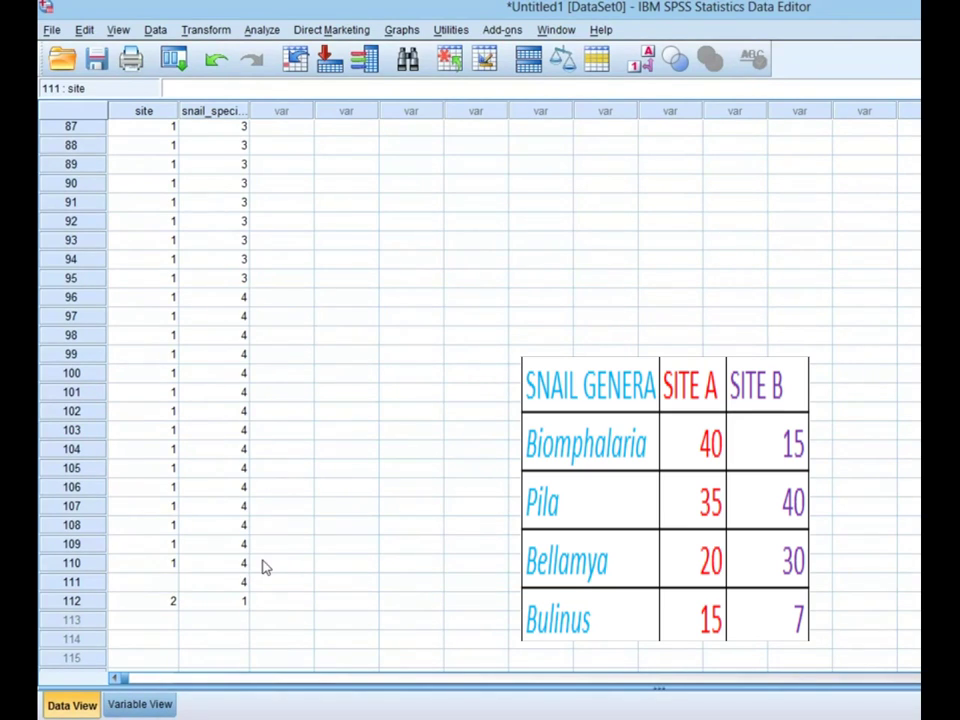
click(246, 587)
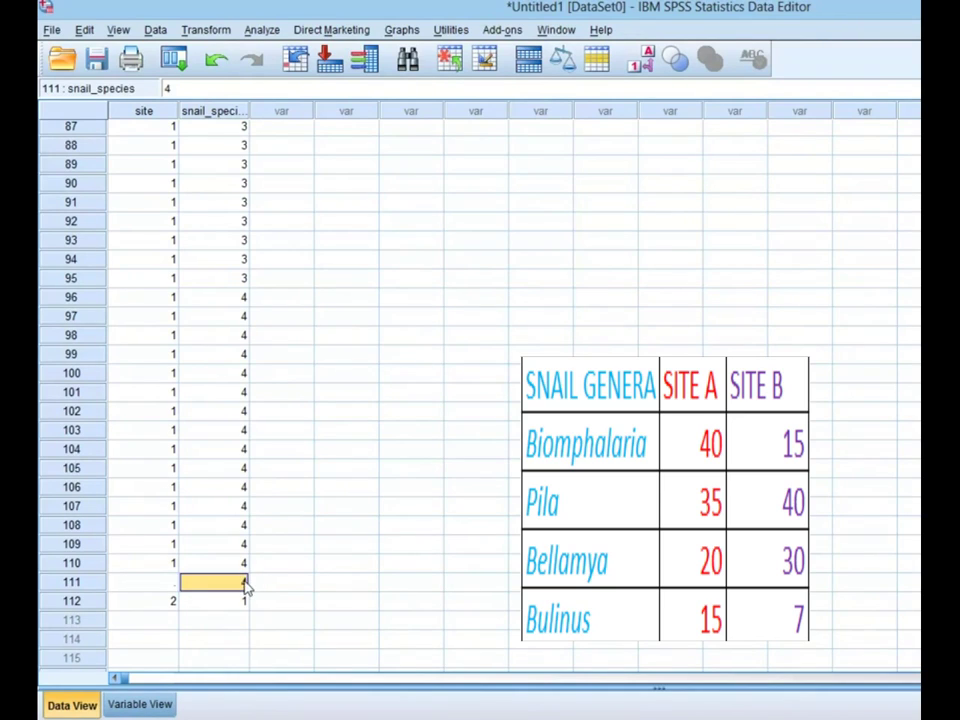
key(BackSpace)
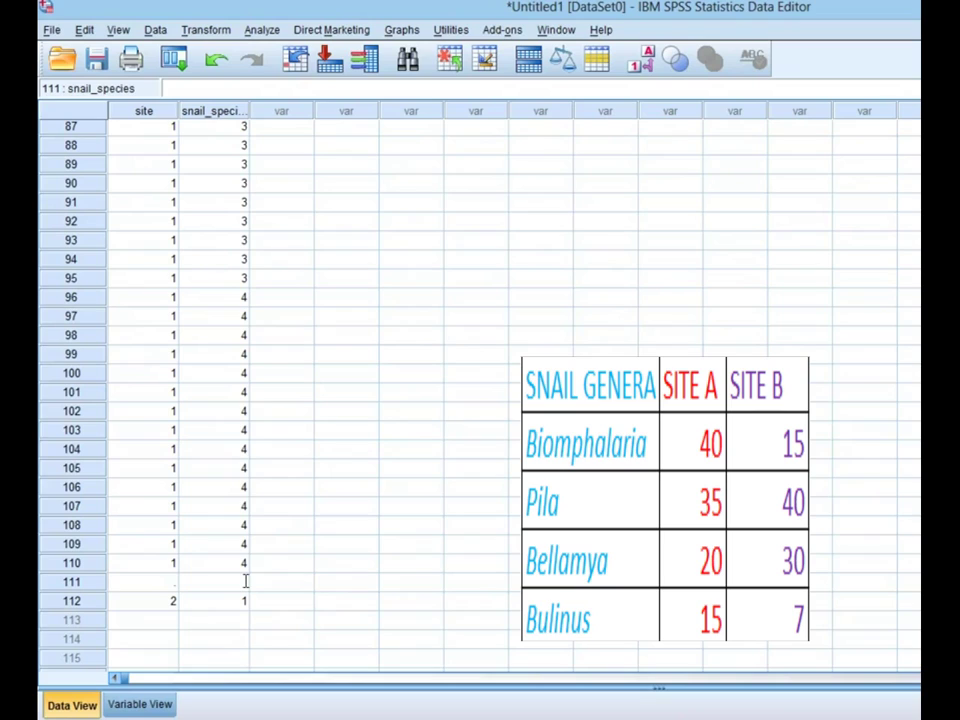
click(167, 584)
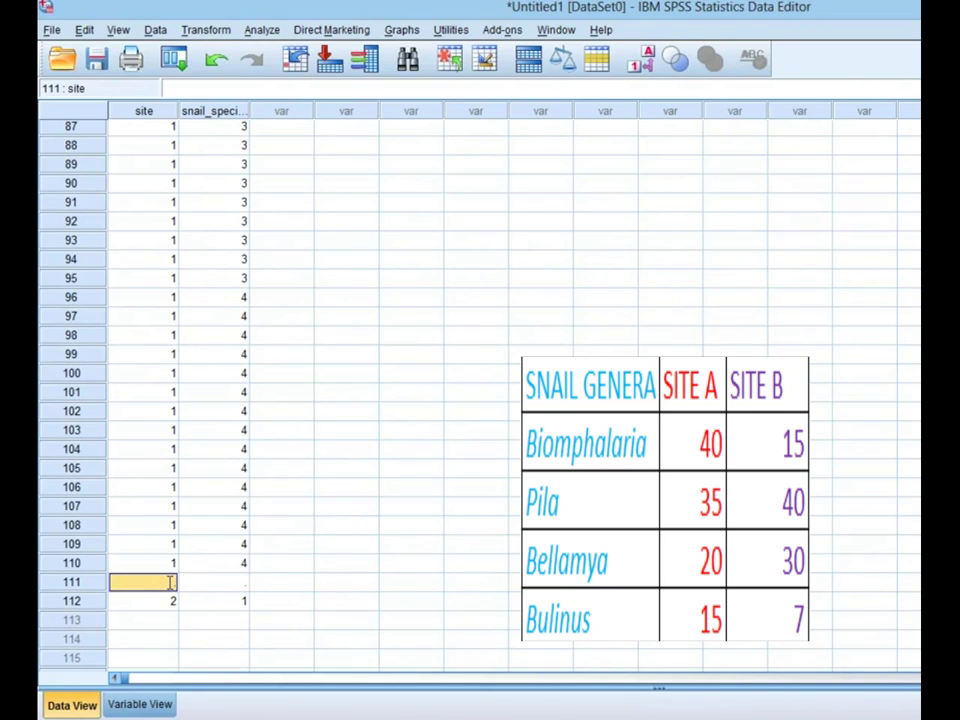
text(2)
click(213, 583)
text(2)
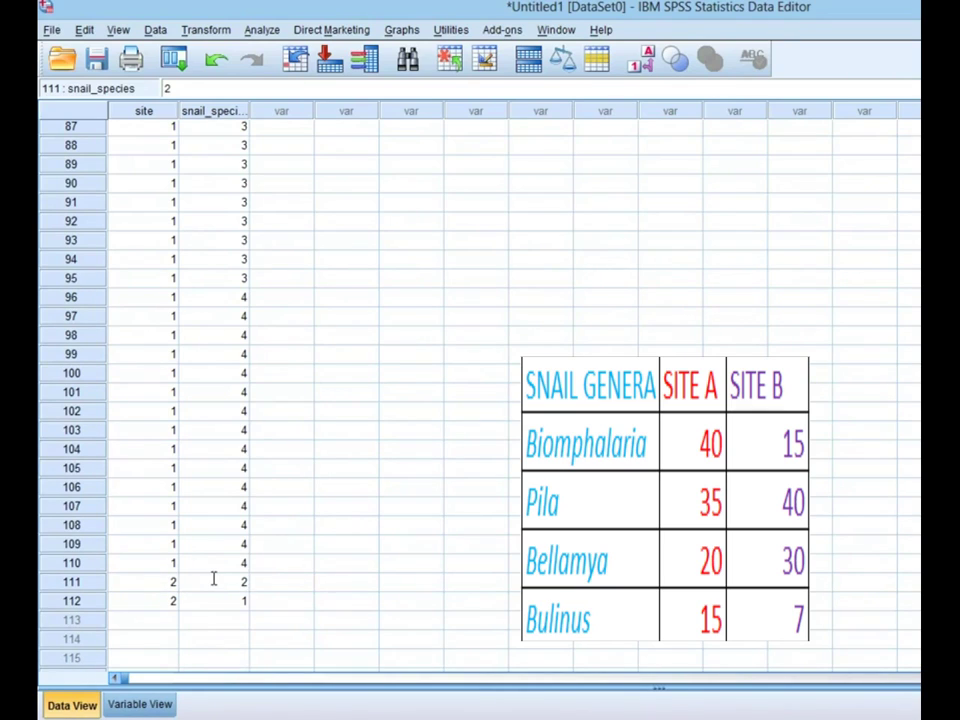
text(1)
Paste site 2 into rows 112–125
click(170, 602)
drag(170, 602, 138, 459)
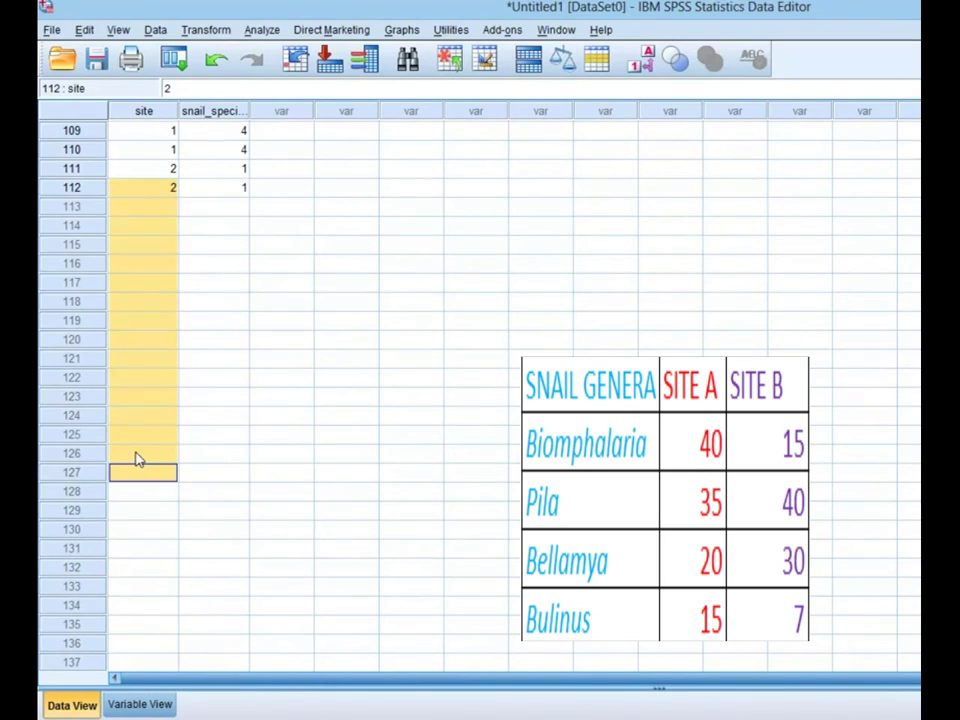
drag(138, 459, 137, 444)
key(ctrl+v)
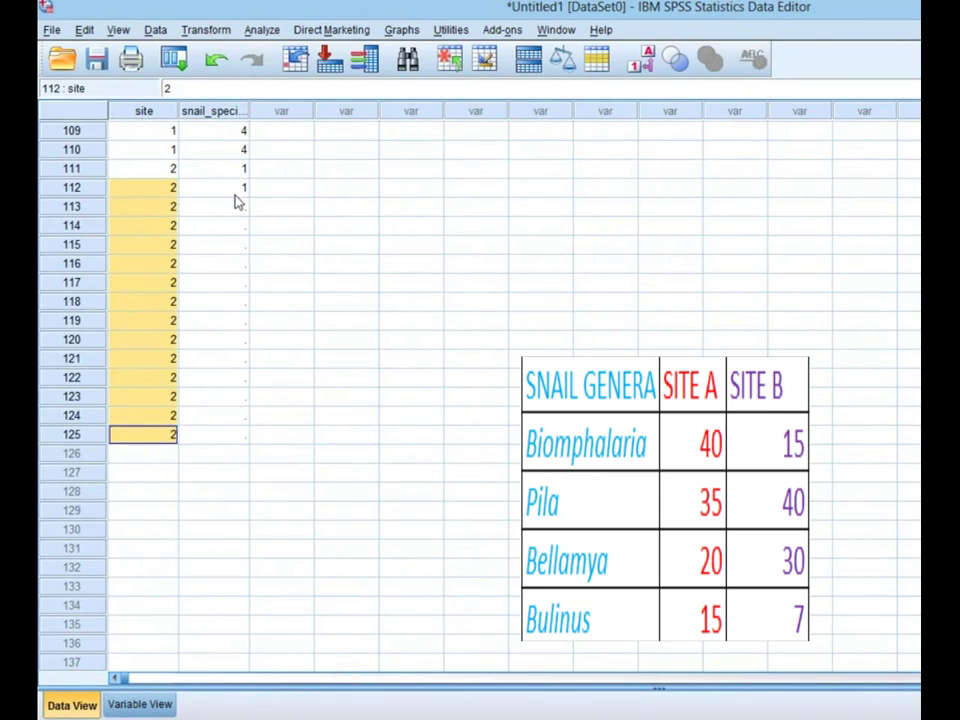
Paste snail_species code 1 into rows 113–125
click(235, 200)
click(231, 189)
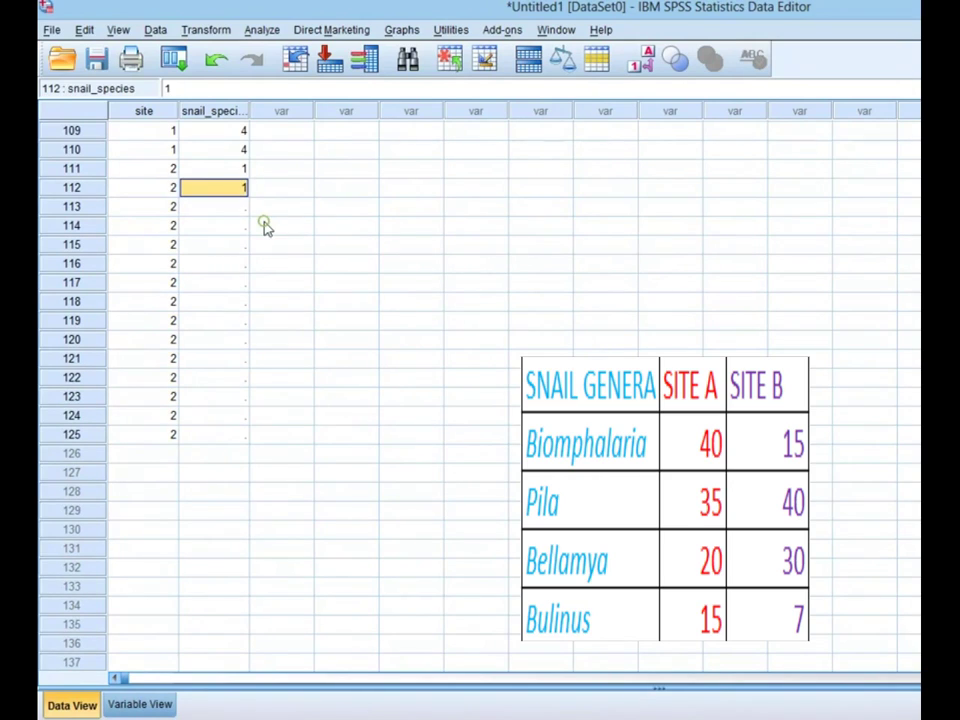
drag(231, 210, 226, 435)
key(ctrl+v)
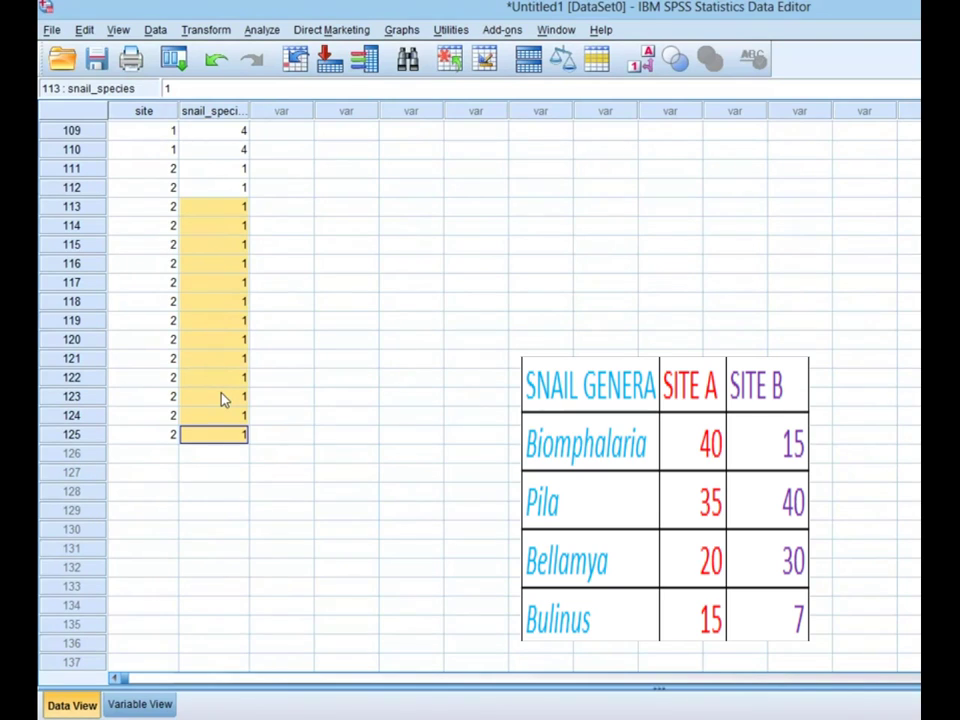
click(155, 455)
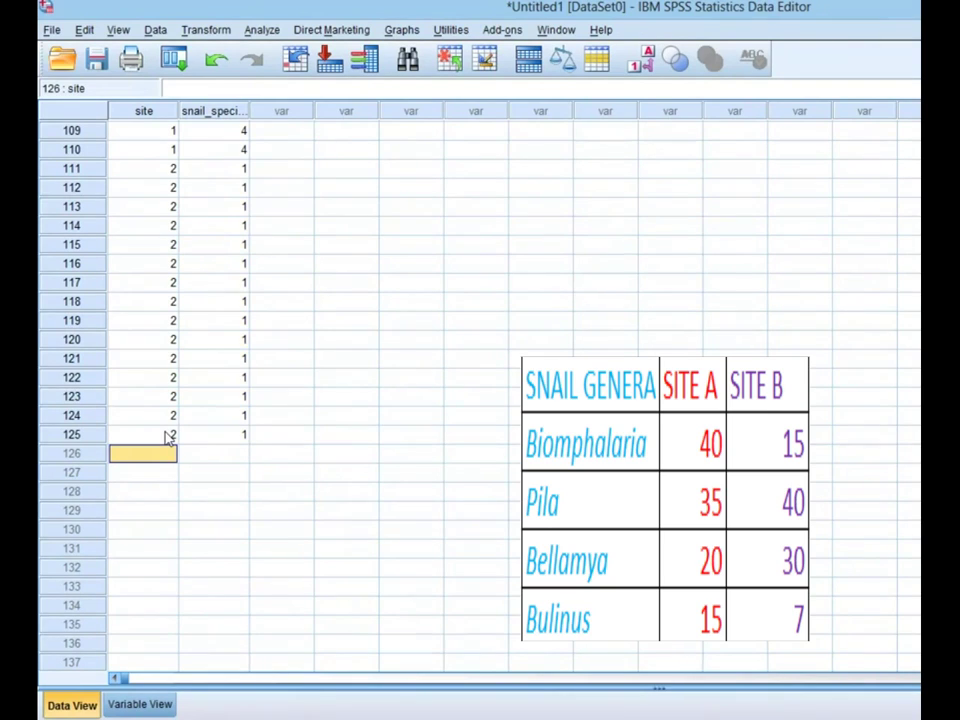
Copy site 2 and paste it into site rows 126–165
click(168, 435)
right_click(168, 436)
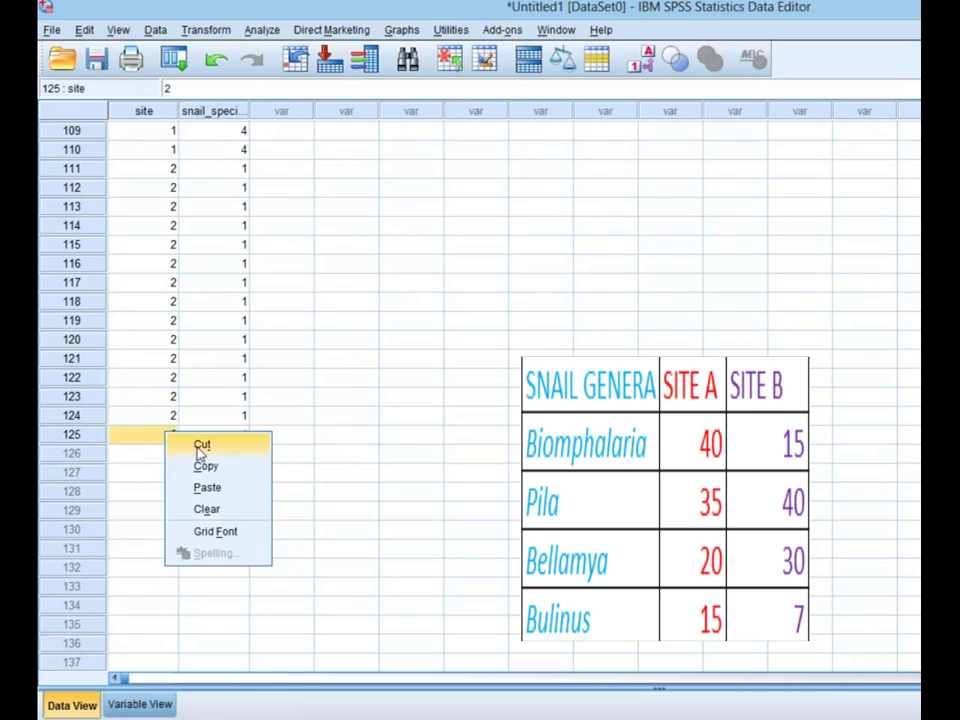
click(204, 467)
drag(168, 457, 152, 700)
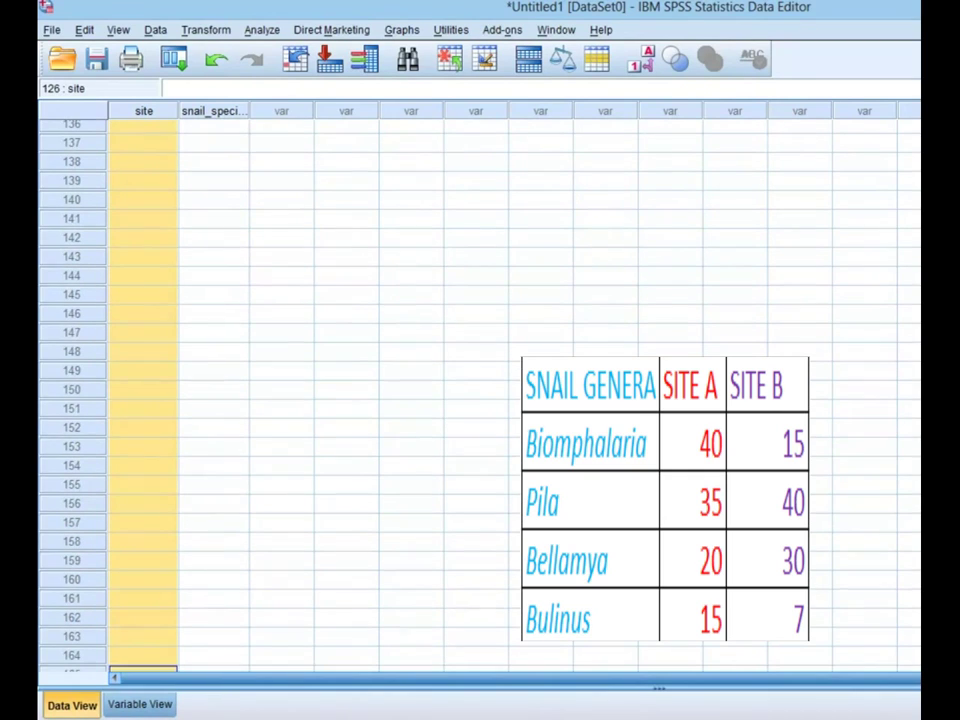
right_click(150, 604)
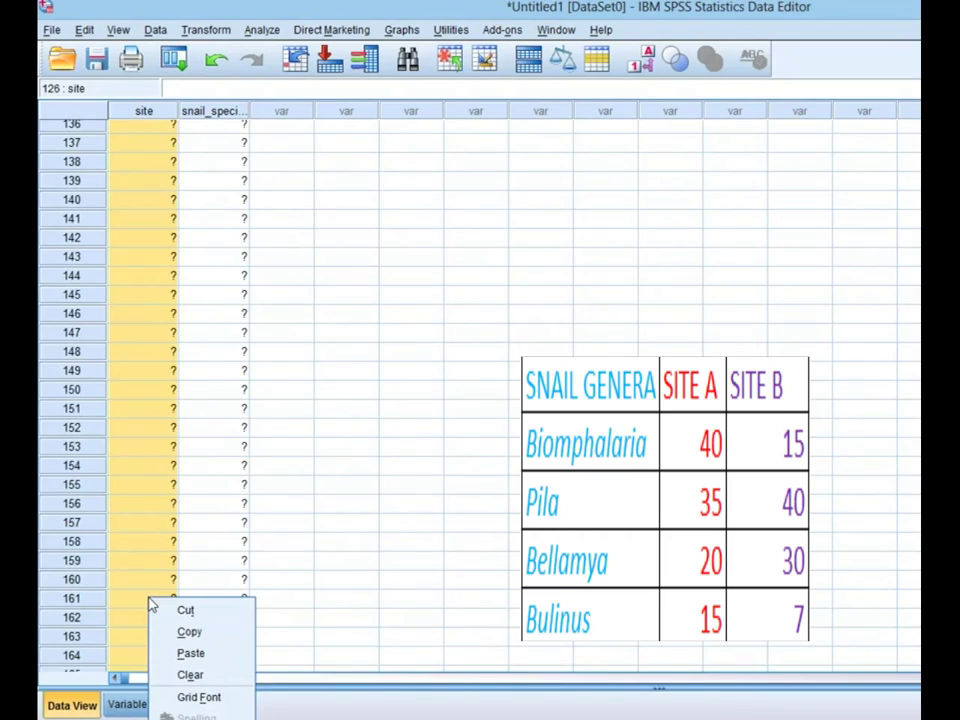
click(190, 653)
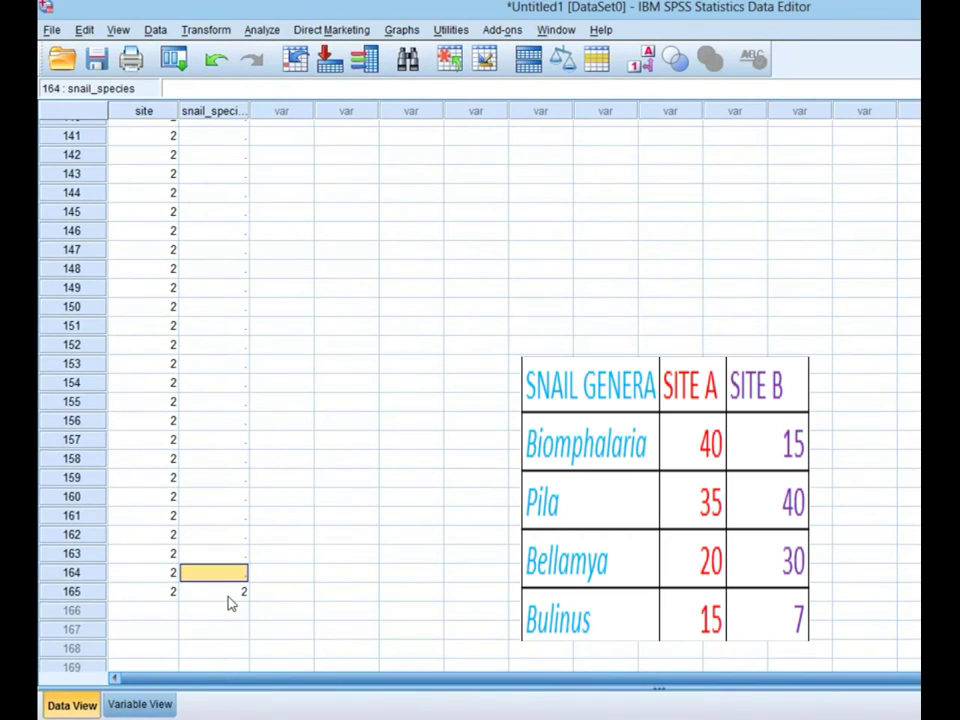
Select snail_species rows 126–164 for the Pila code 2
click(236, 594)
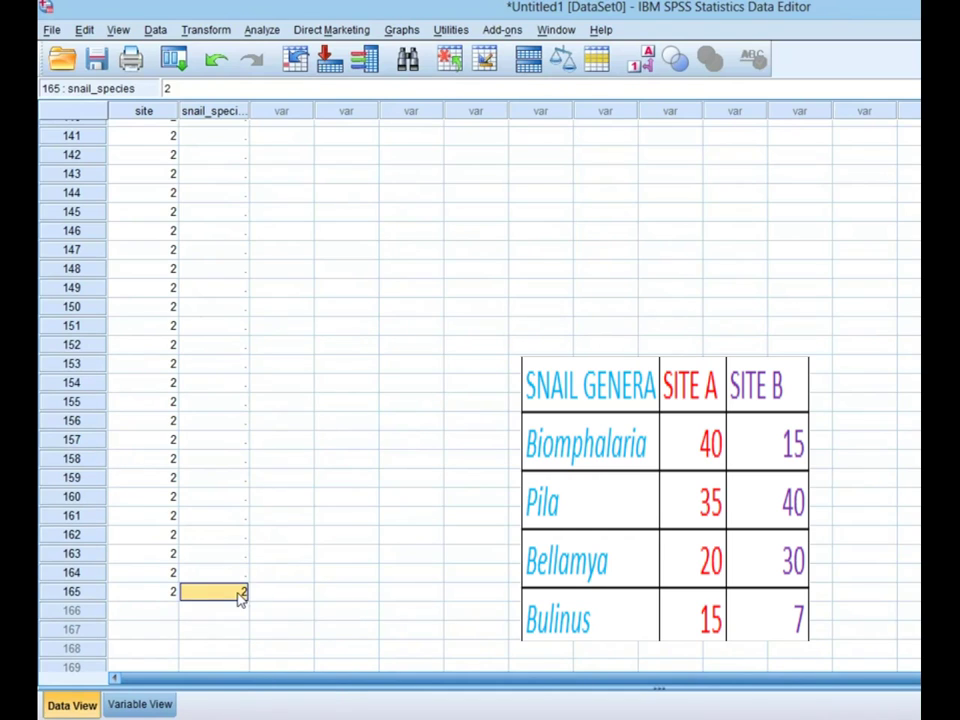
drag(236, 572, 230, 268)
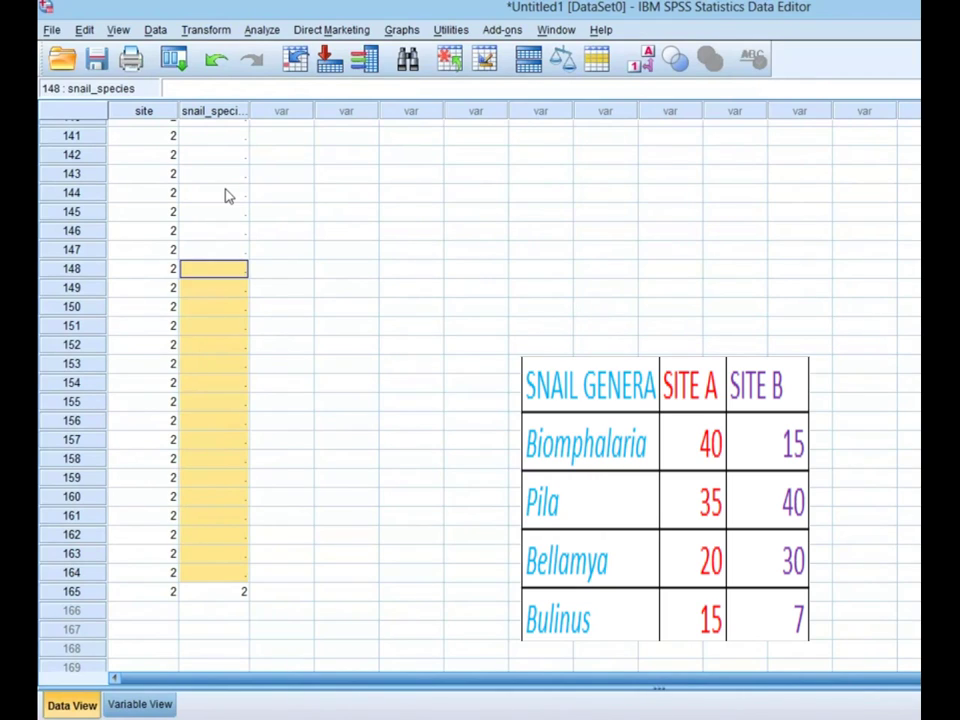
drag(227, 196, 231, 376)
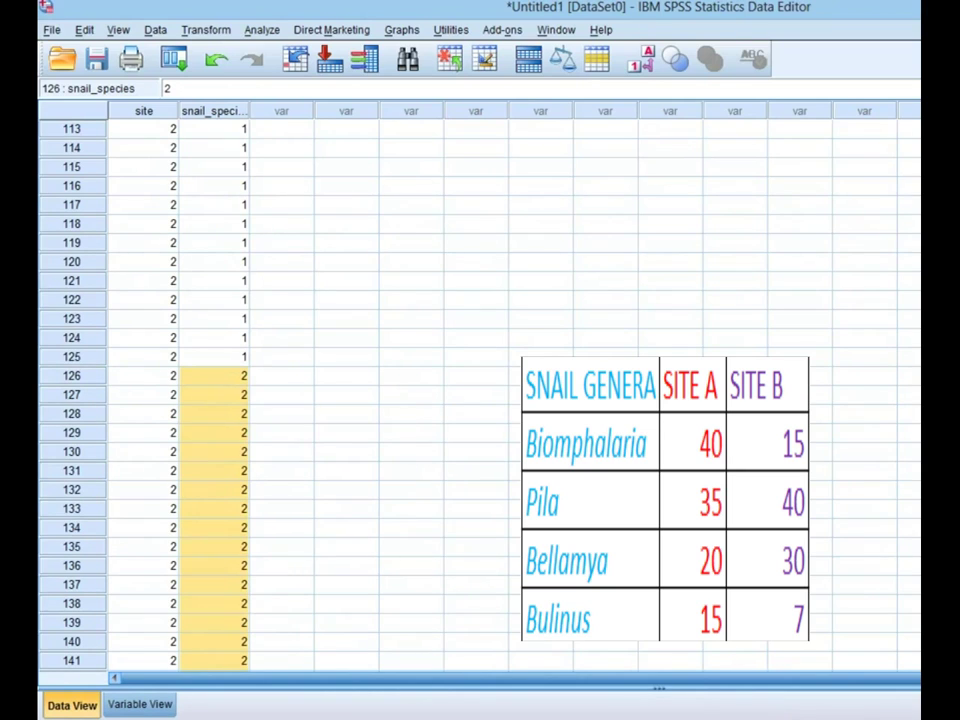
scroll(195, 335, down, 14)
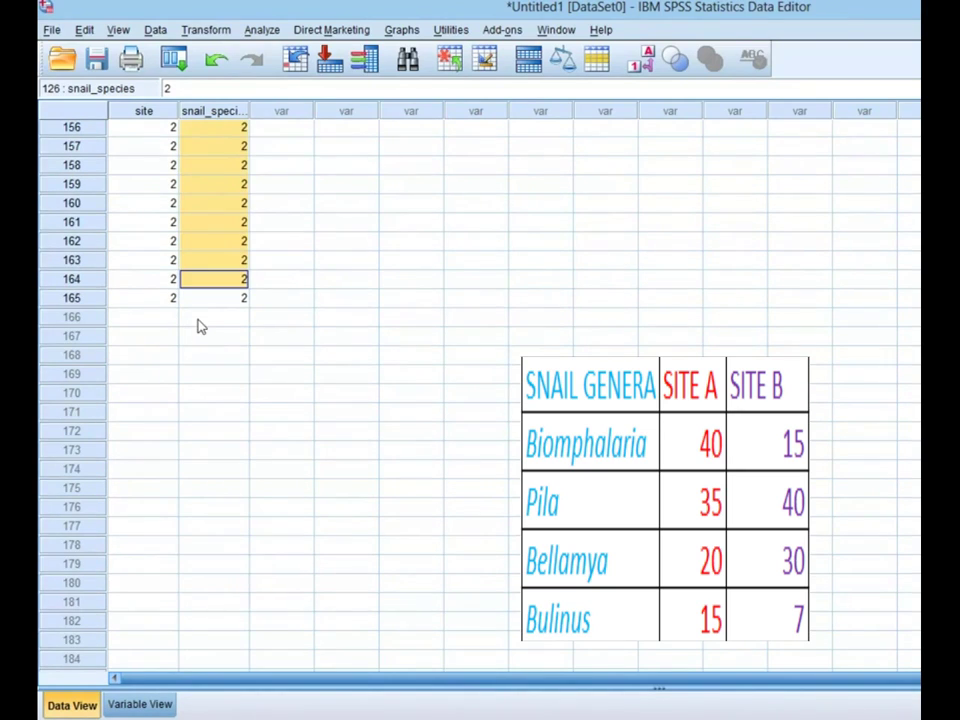
Enter Bellamya code 3 in snail_species row 166 and copy it
click(199, 318)
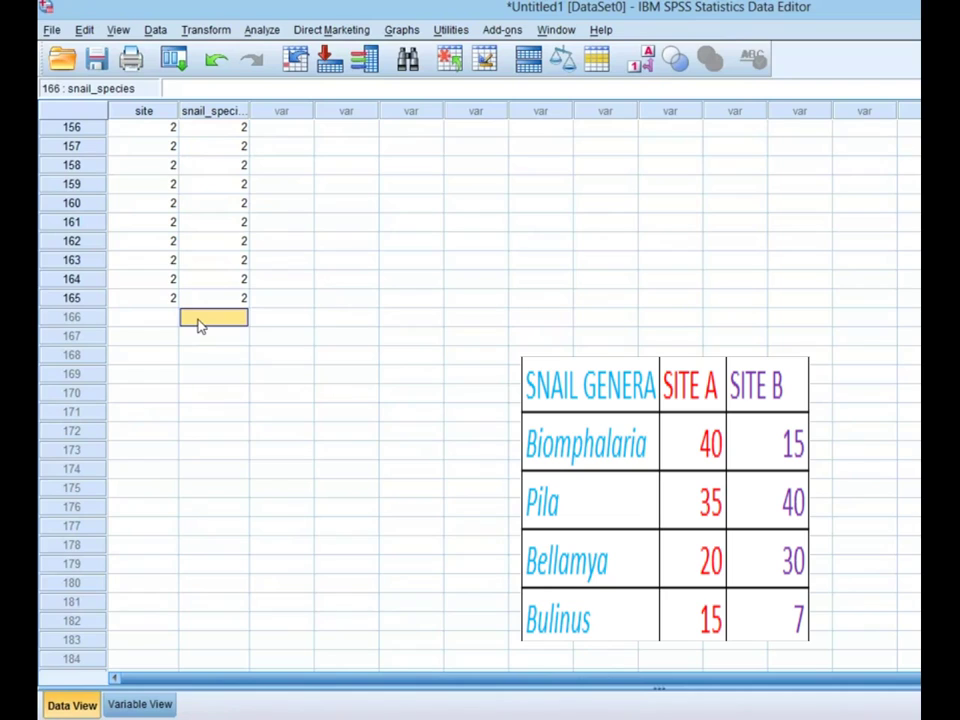
text(3)
click(231, 354)
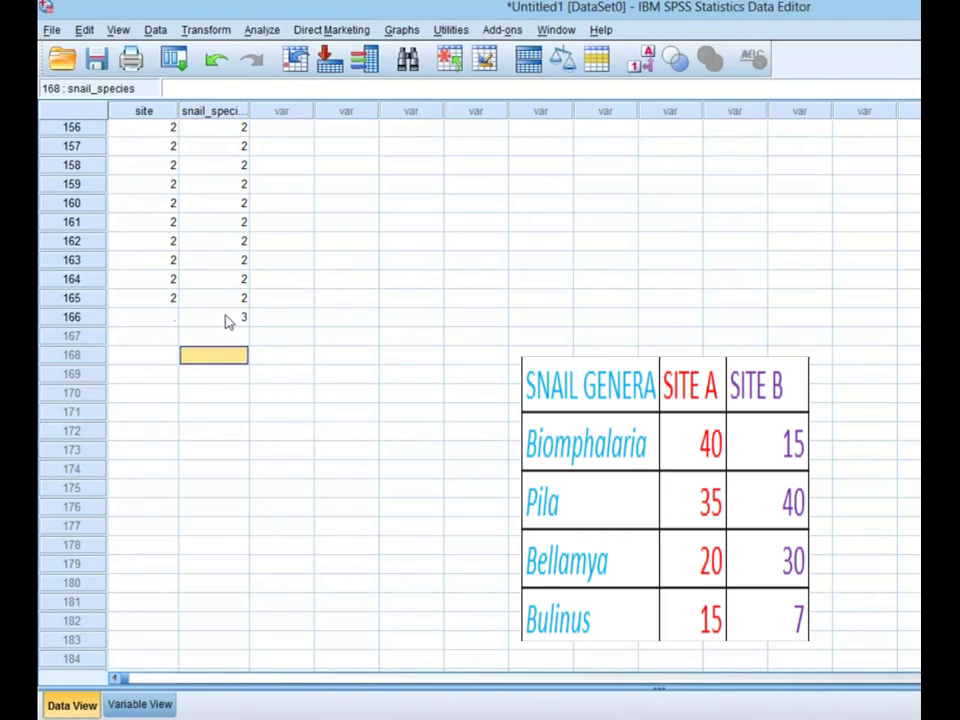
click(228, 319)
right_click(228, 319)
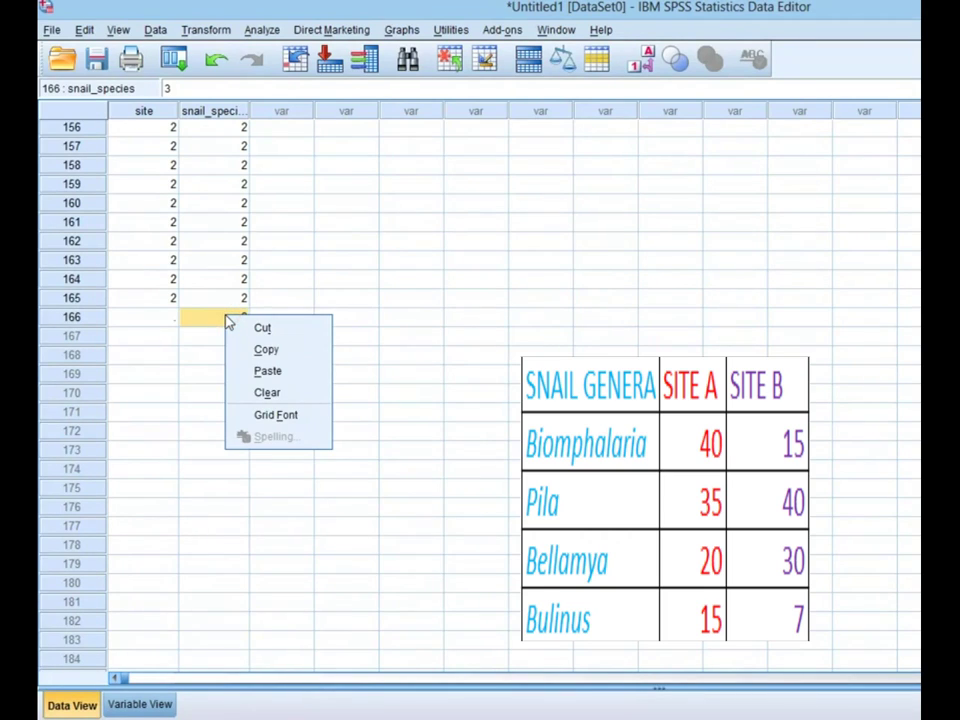
click(265, 352)
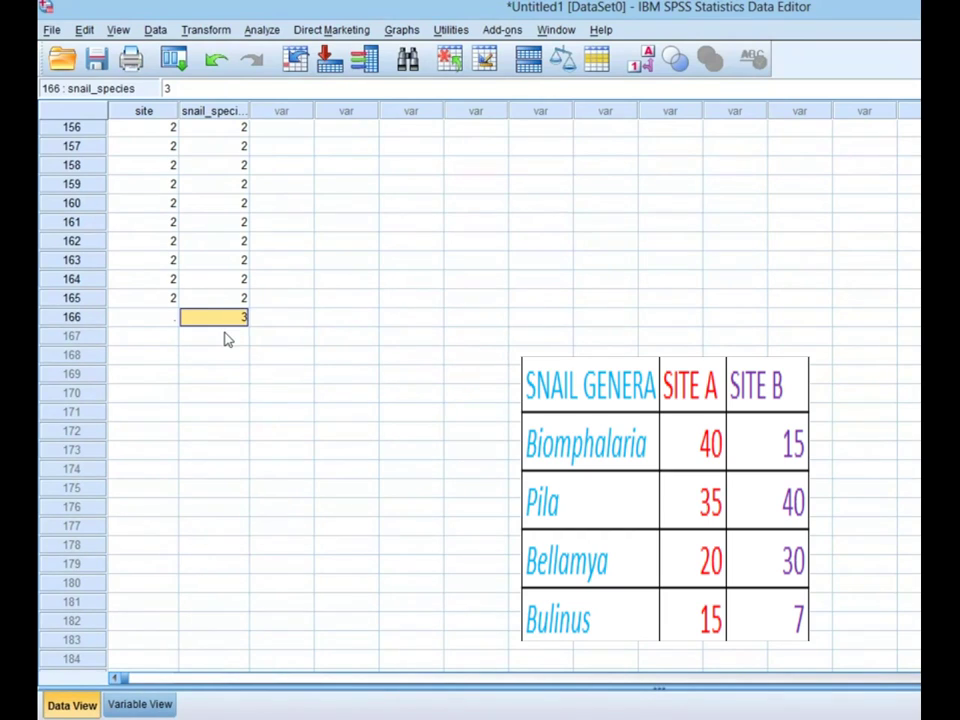
Paste code 3 into snail_species rows 167–195
click(225, 318)
right_click(226, 322)
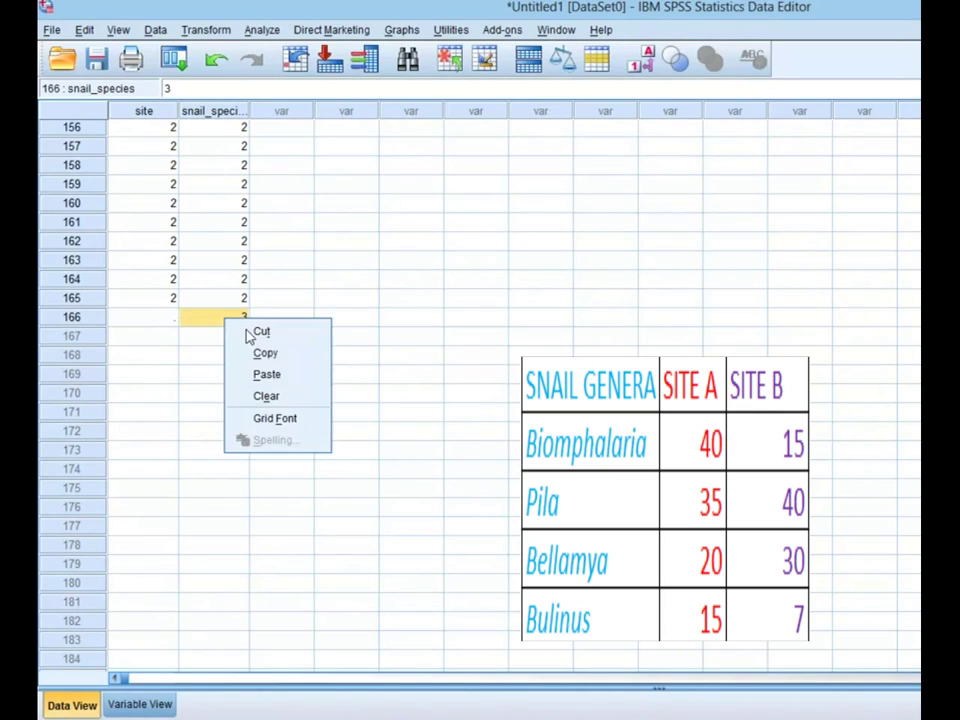
click(264, 355)
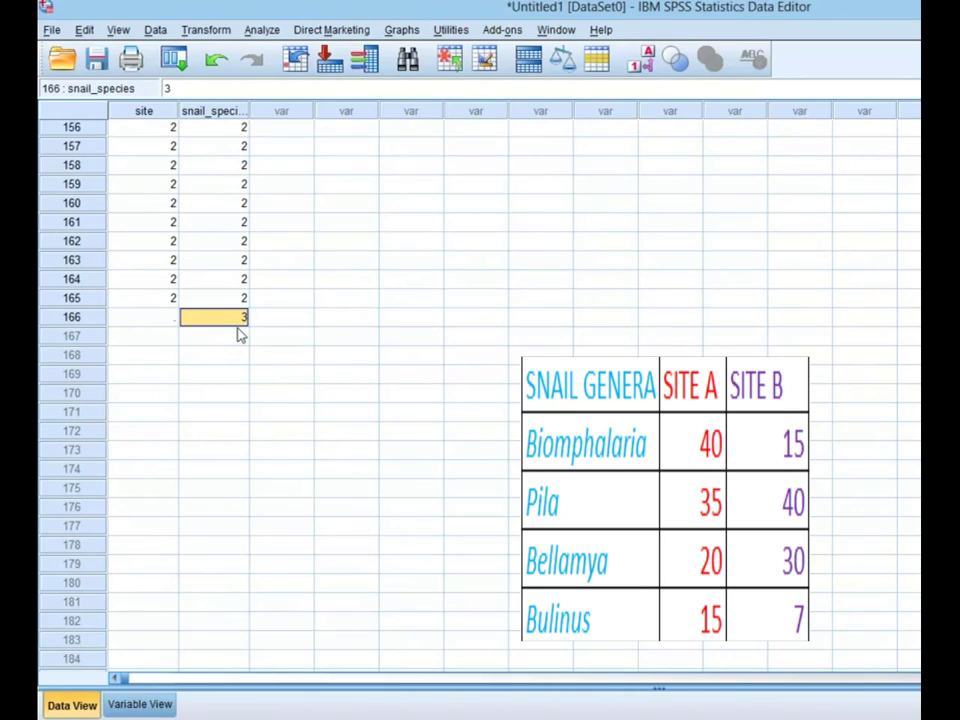
click(238, 338)
drag(238, 338, 228, 580)
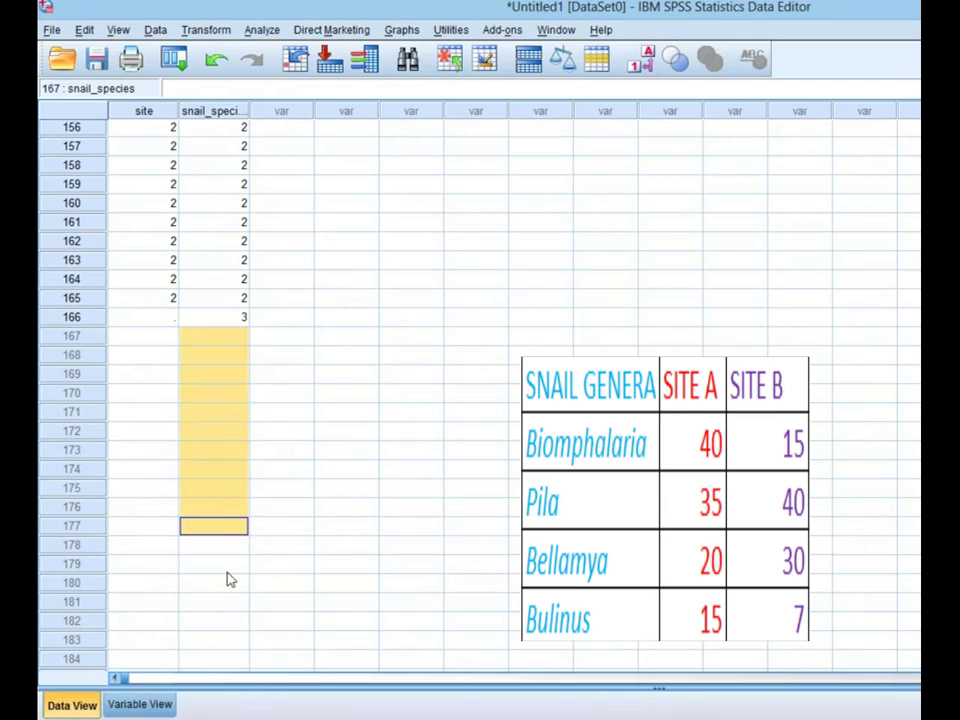
drag(228, 580, 221, 667)
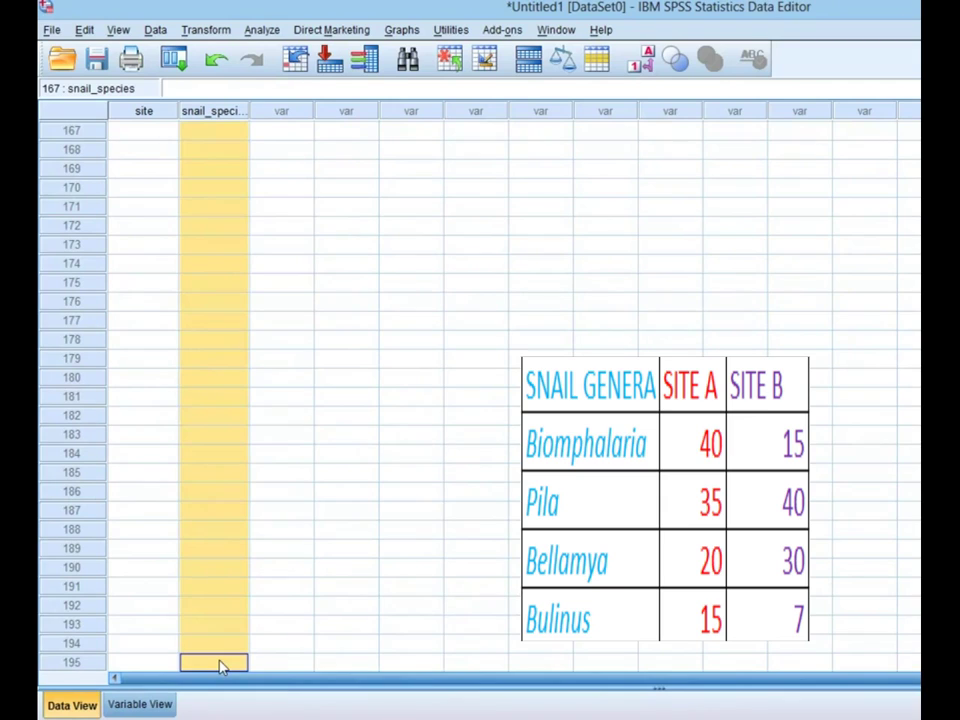
key(ctrl+v)
Fill site rows 166–195 with 2
click(163, 663)
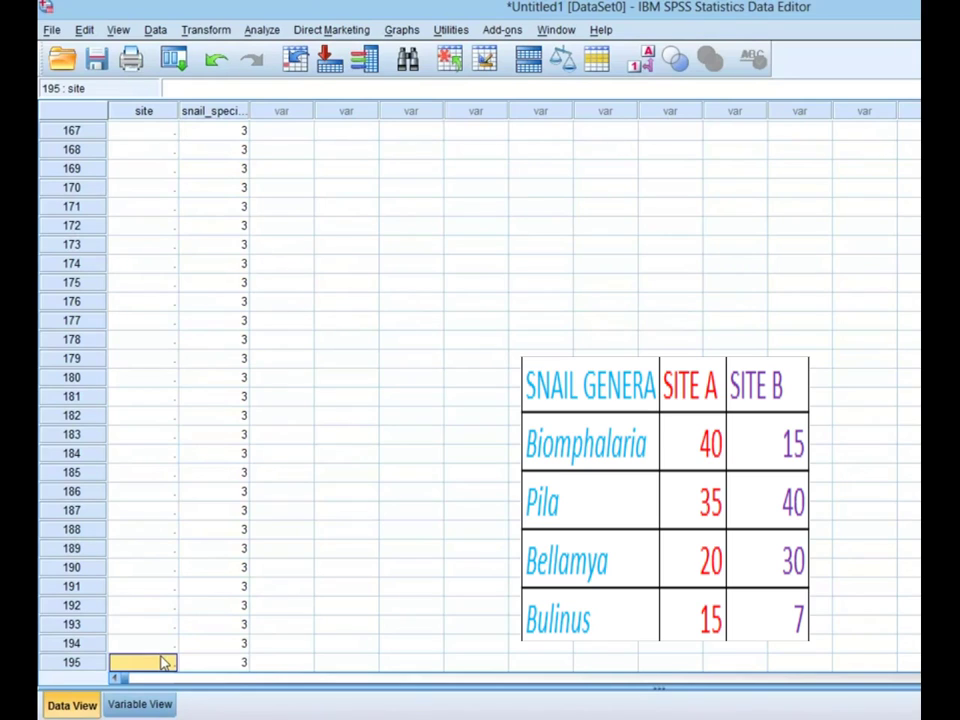
click(165, 650)
click(160, 663)
text(2)
drag(155, 648, 157, 550)
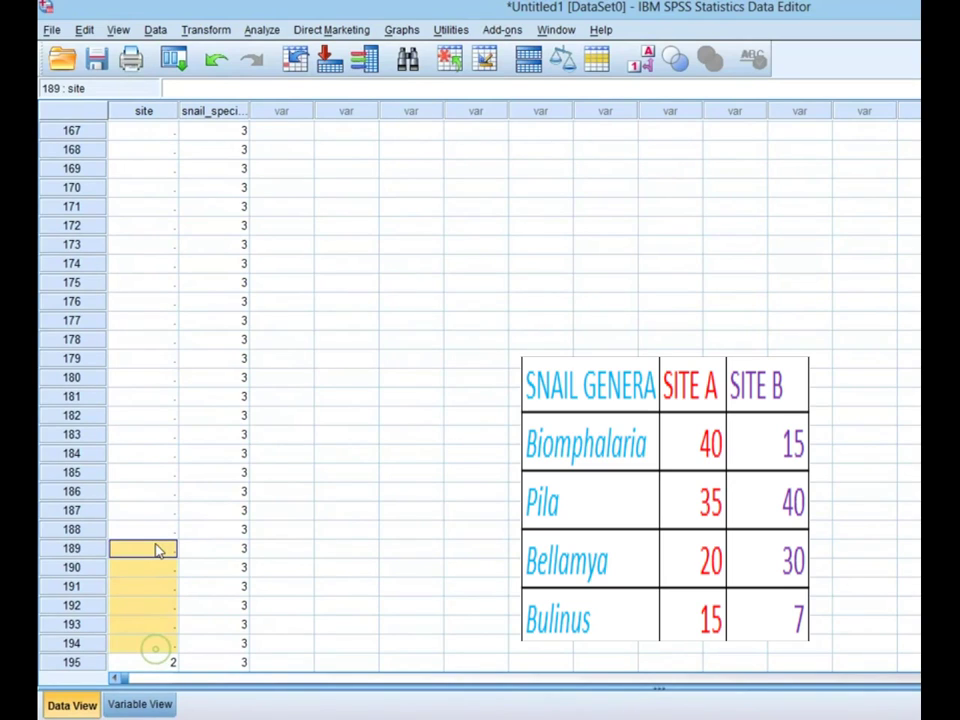
drag(157, 550, 165, 265)
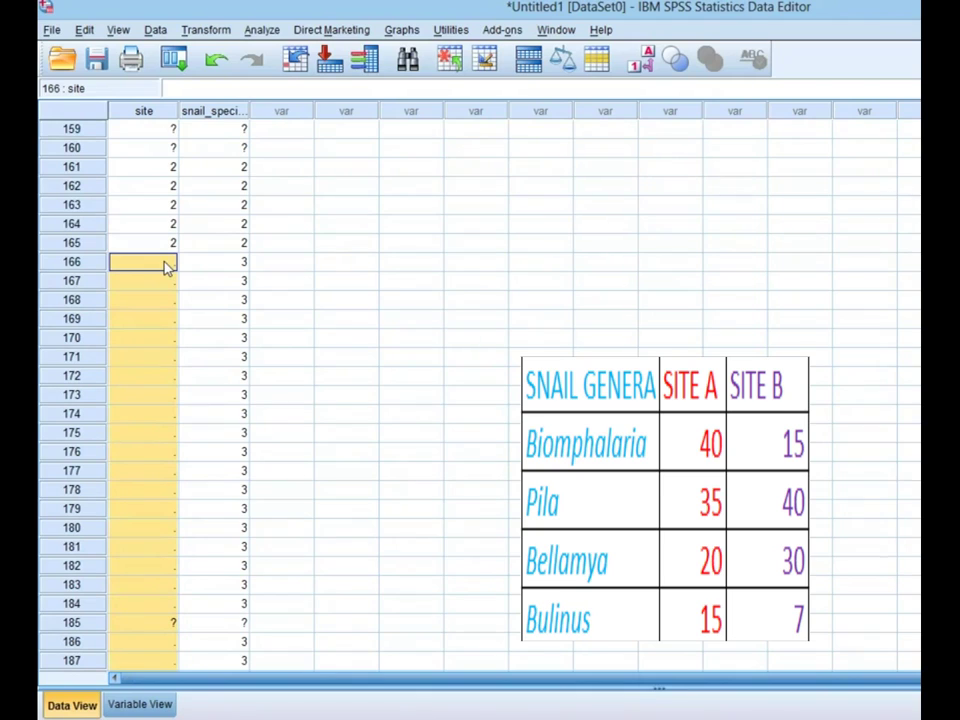
key(ctrl+v)
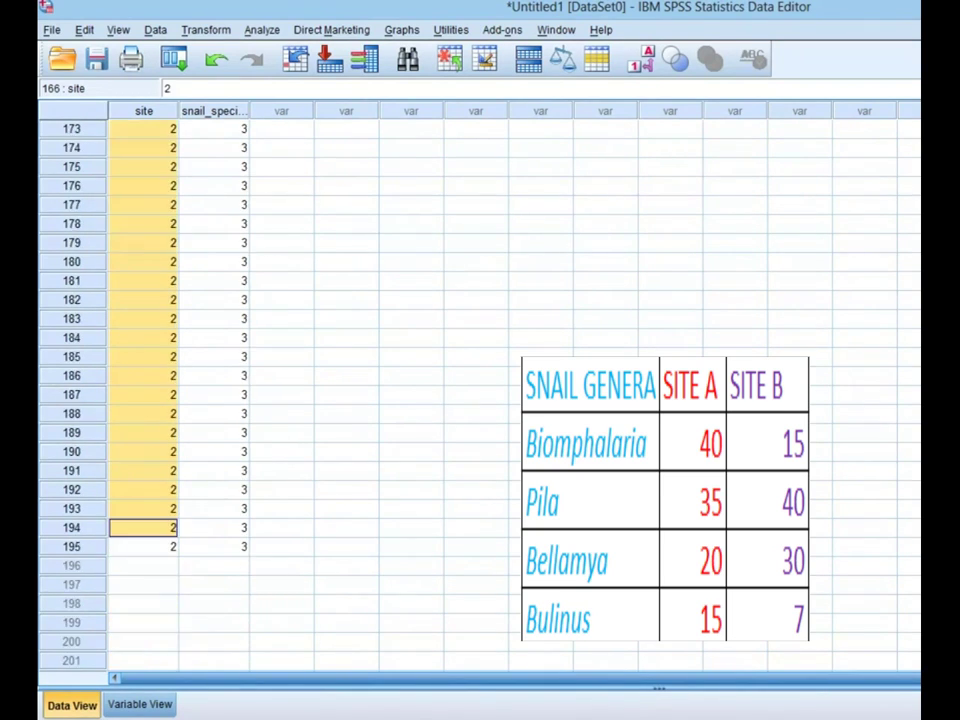
scroll(145, 400, down, 1)
scroll(145, 400, down, 1)
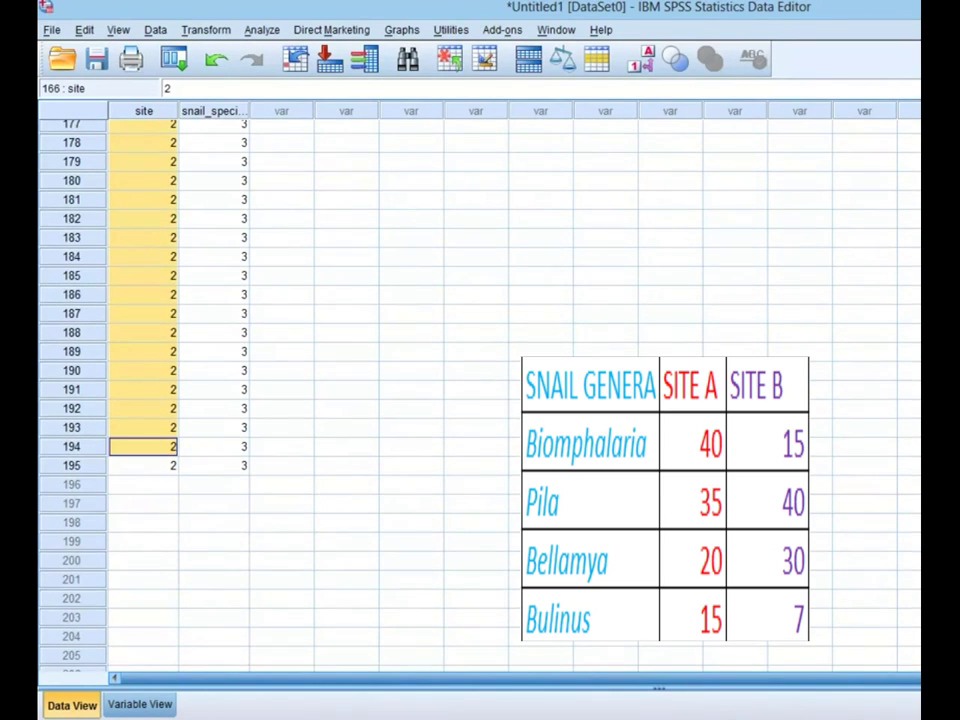
click(214, 489)
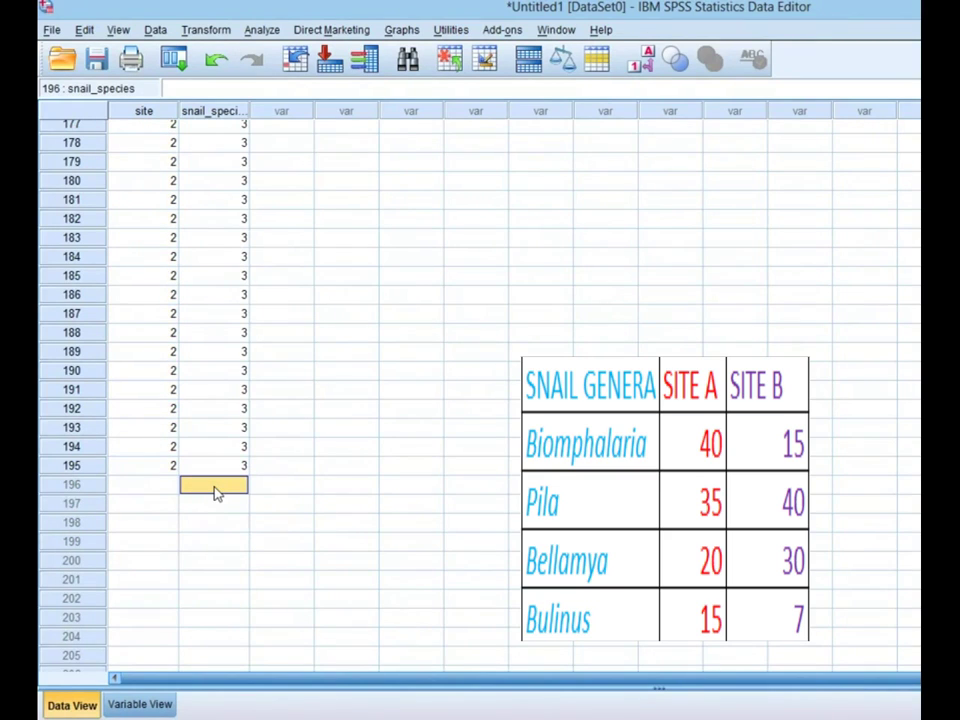
Enter snail_species 4 and site 2 in row 196, and paste 4 into rows 197–202
text(4)
click(168, 490)
text(2)
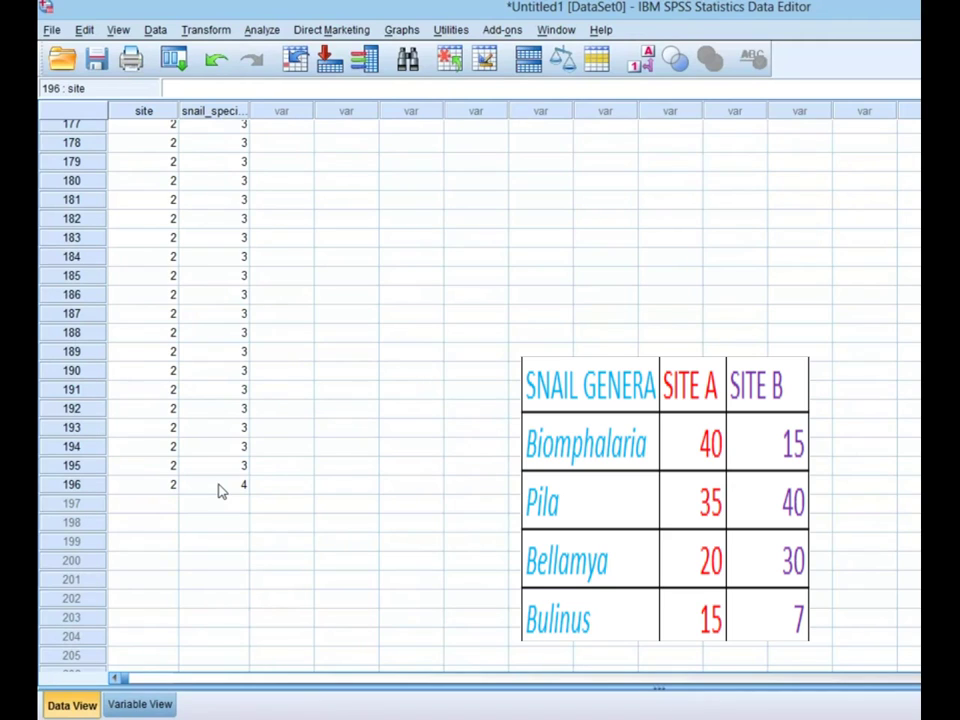
right_click(237, 484)
click(276, 517)
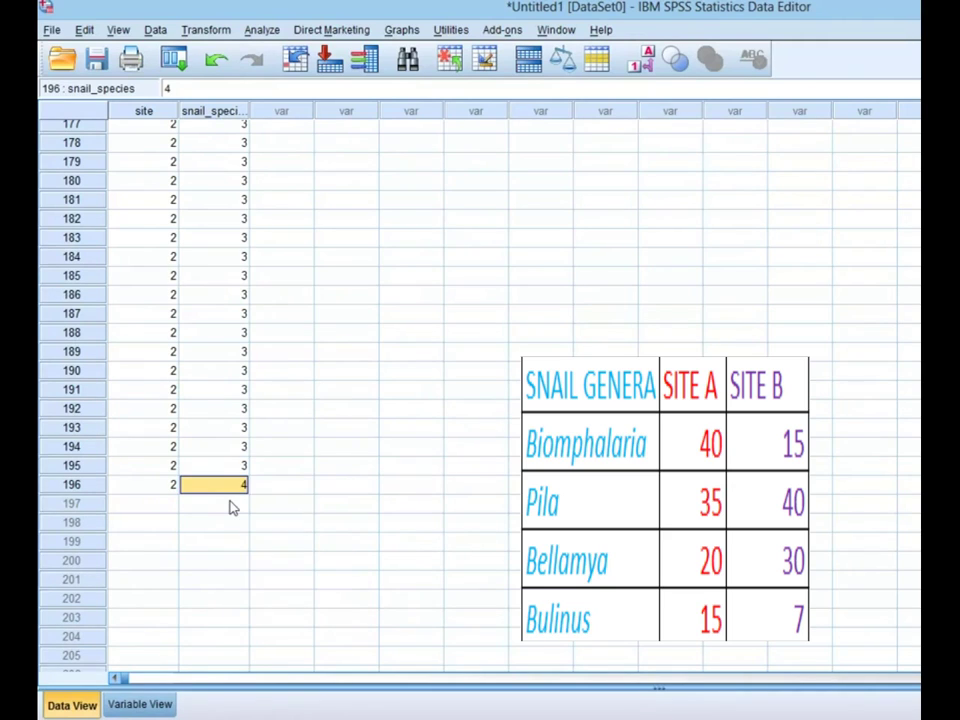
drag(230, 507, 228, 605)
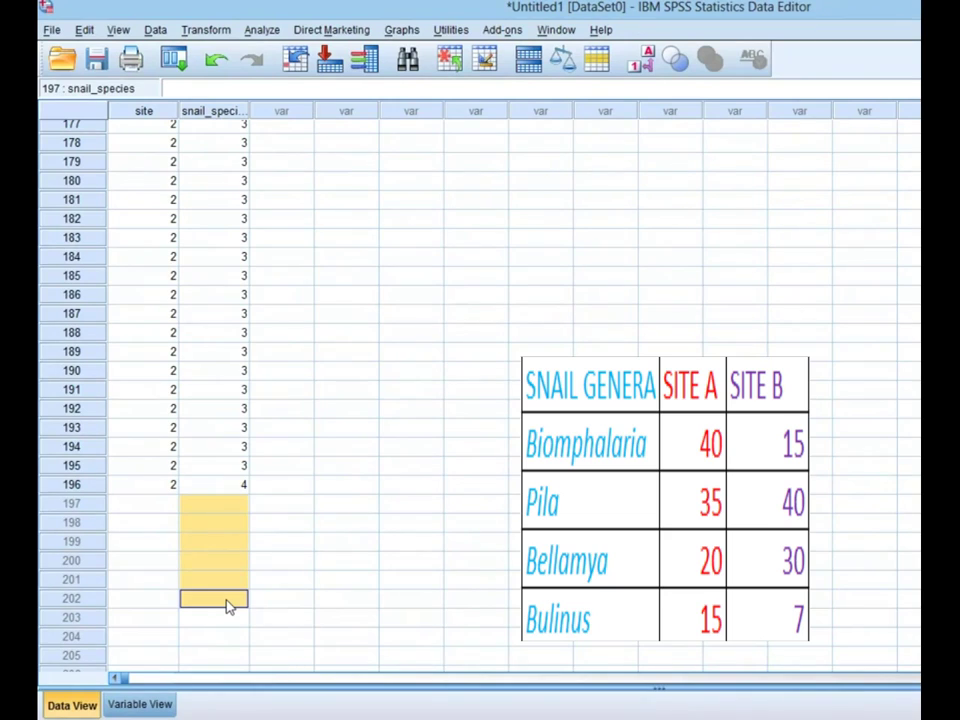
key(ctrl+v)
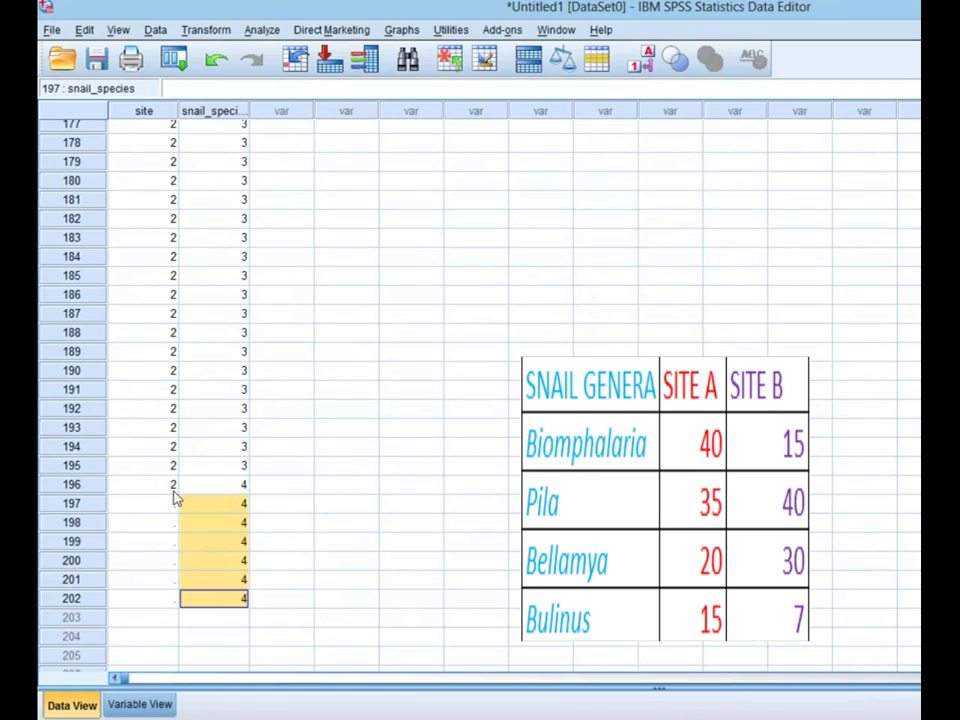
Enter site 2 in each site cell from row 197 down
click(170, 503)
text(2)
key(Return)
text(2)
key(Return)
text(2)
key(Return)
text(2)
key(Return)
text(2)
key(Return)
text(2)
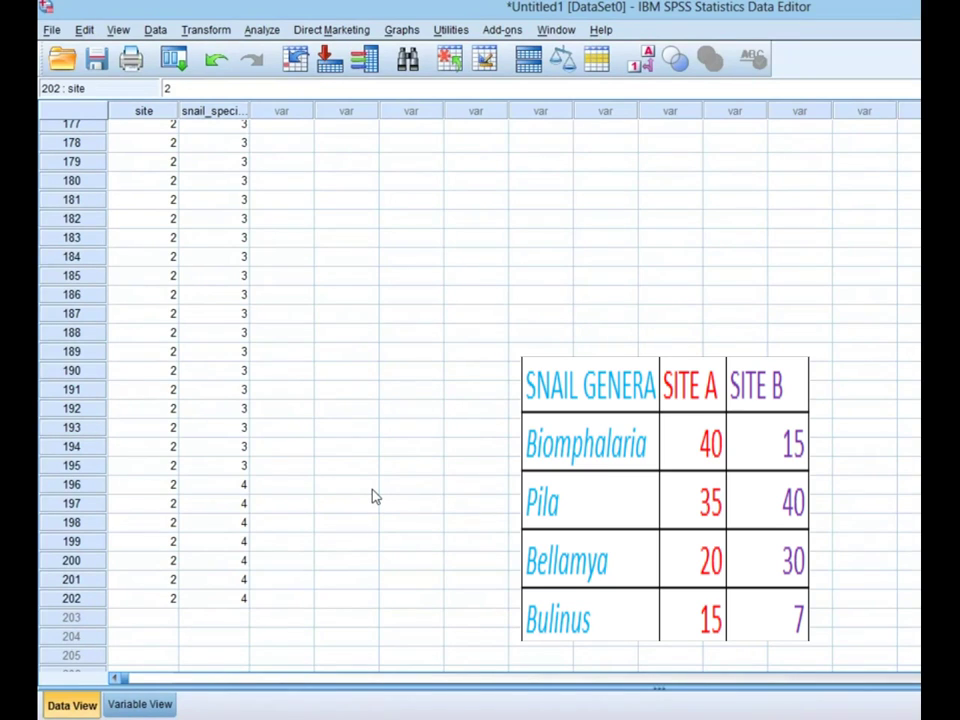
click(640, 60)
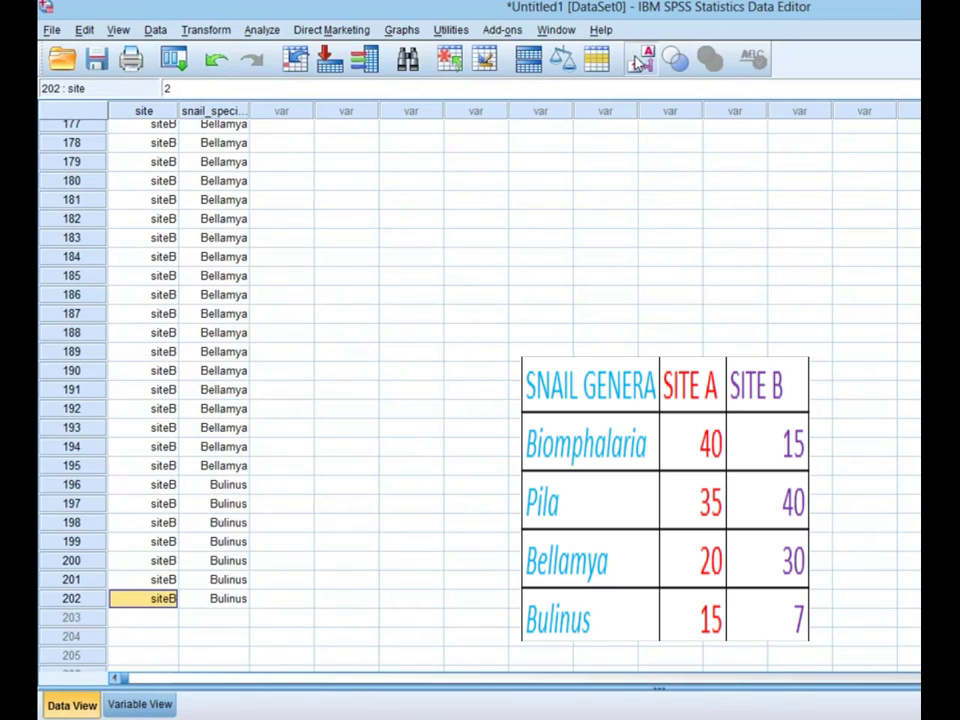
click(638, 62)
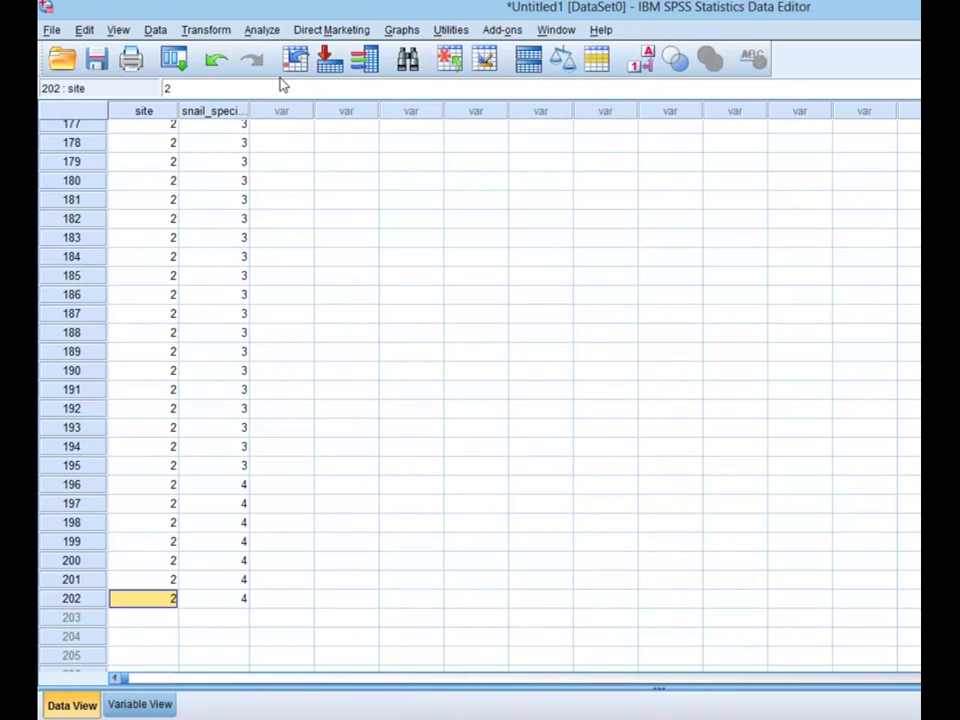
Open the Chi-square dialog from Analyze > Nonparametric Tests > Legacy Dialogs
click(262, 30)
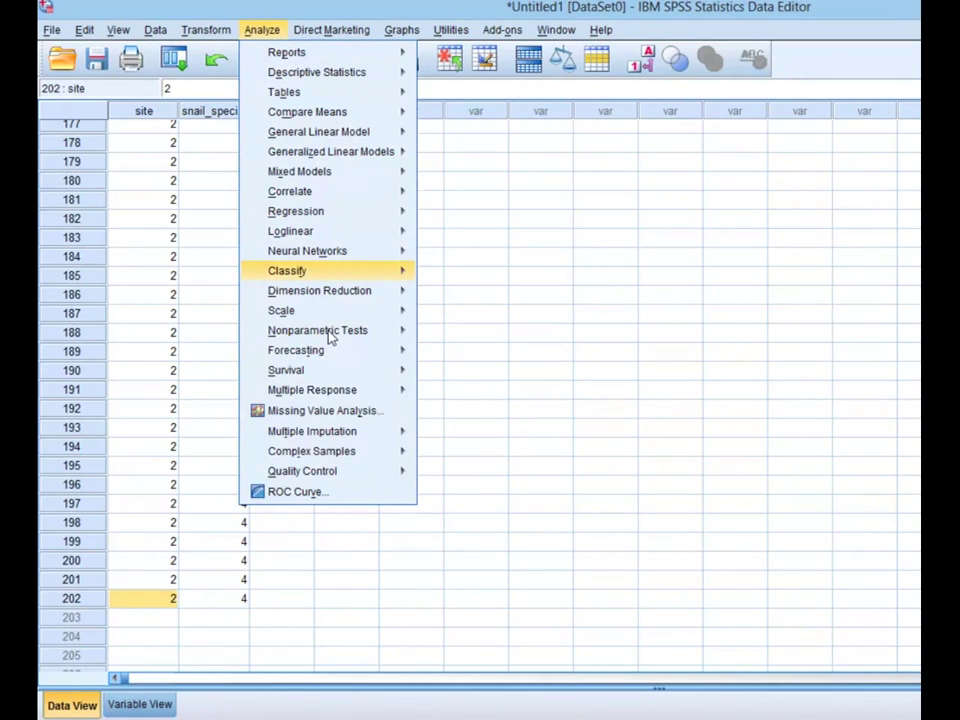
mouse_move(330, 341)
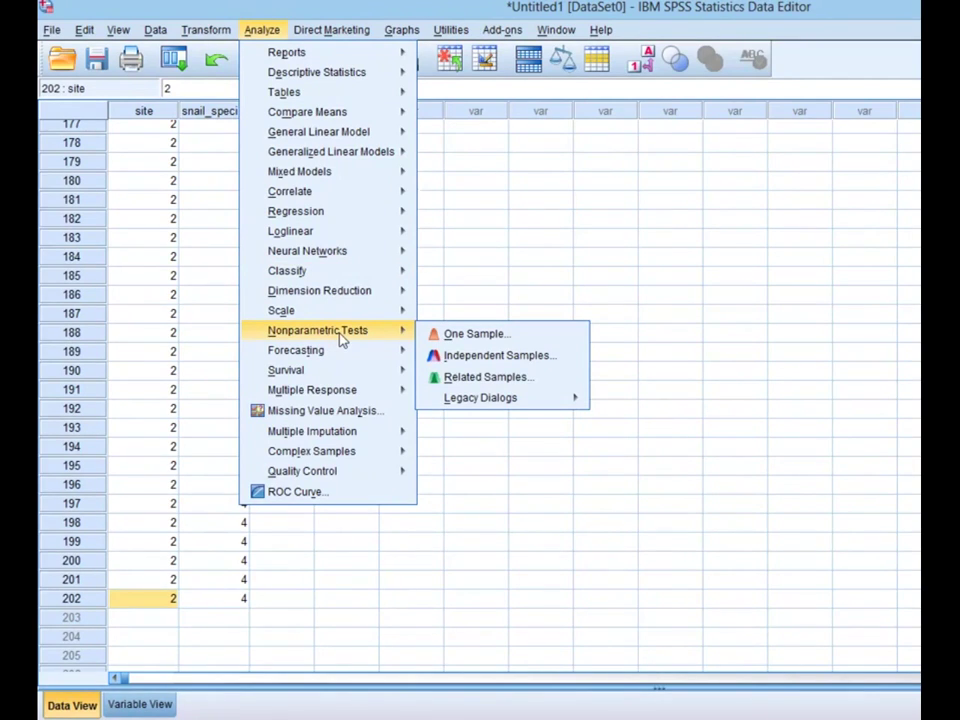
mouse_move(509, 402)
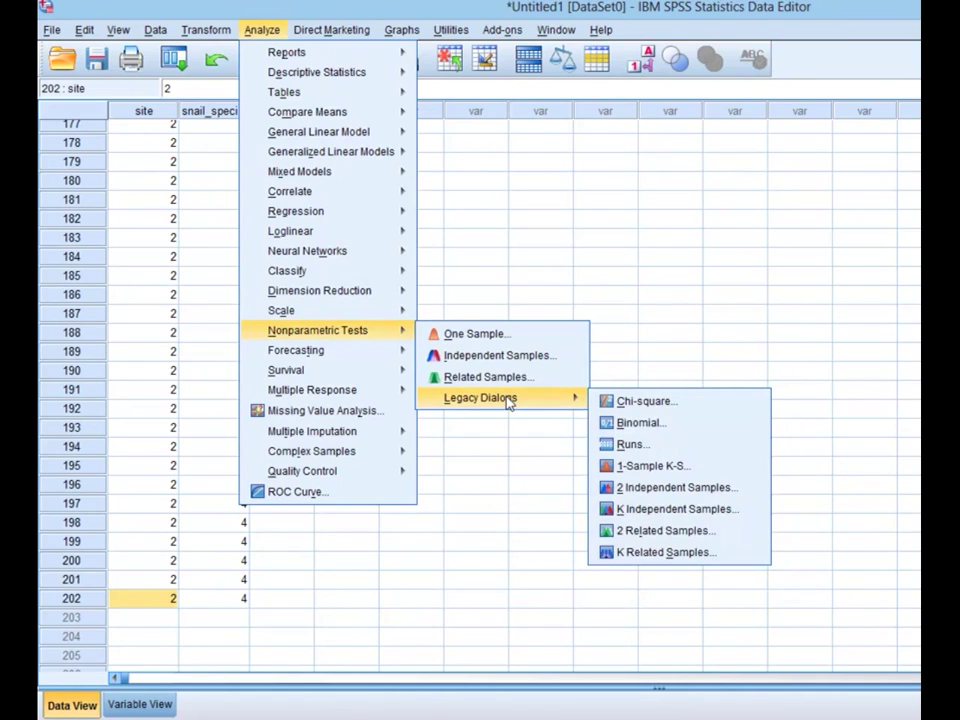
click(635, 402)
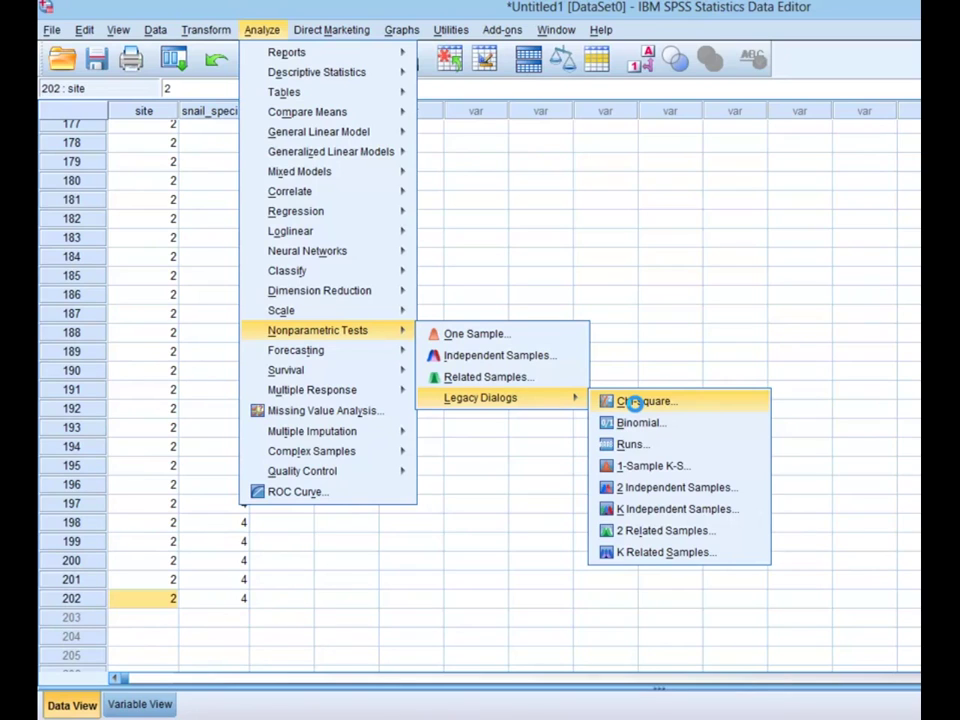
click(638, 405)
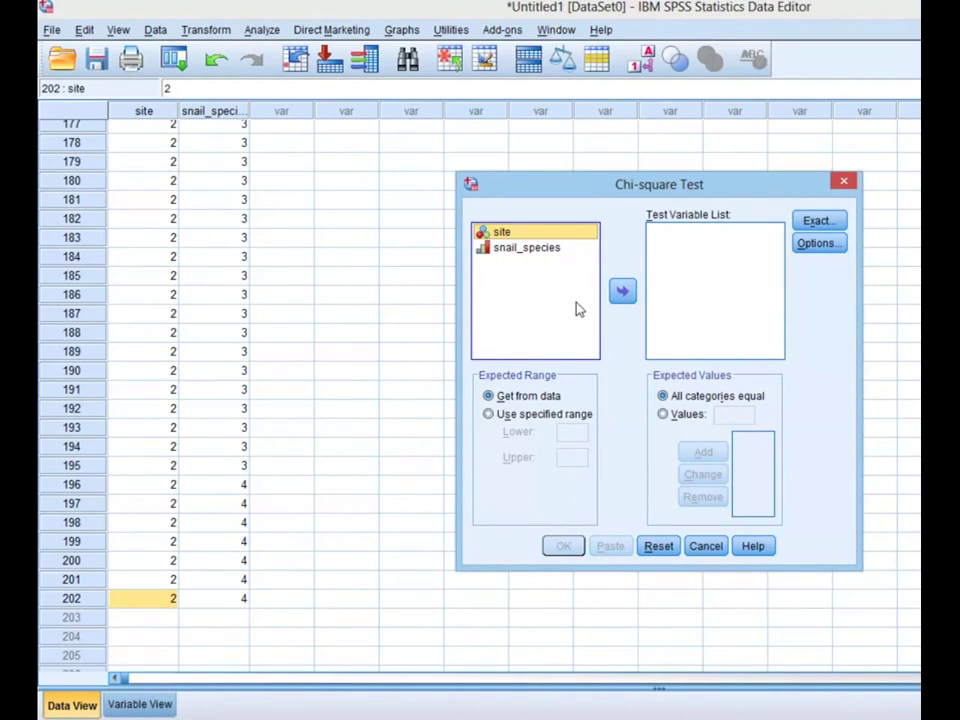
Test site and snail_species with Descriptive statistics requested, and run the test
shift+click(527, 247)
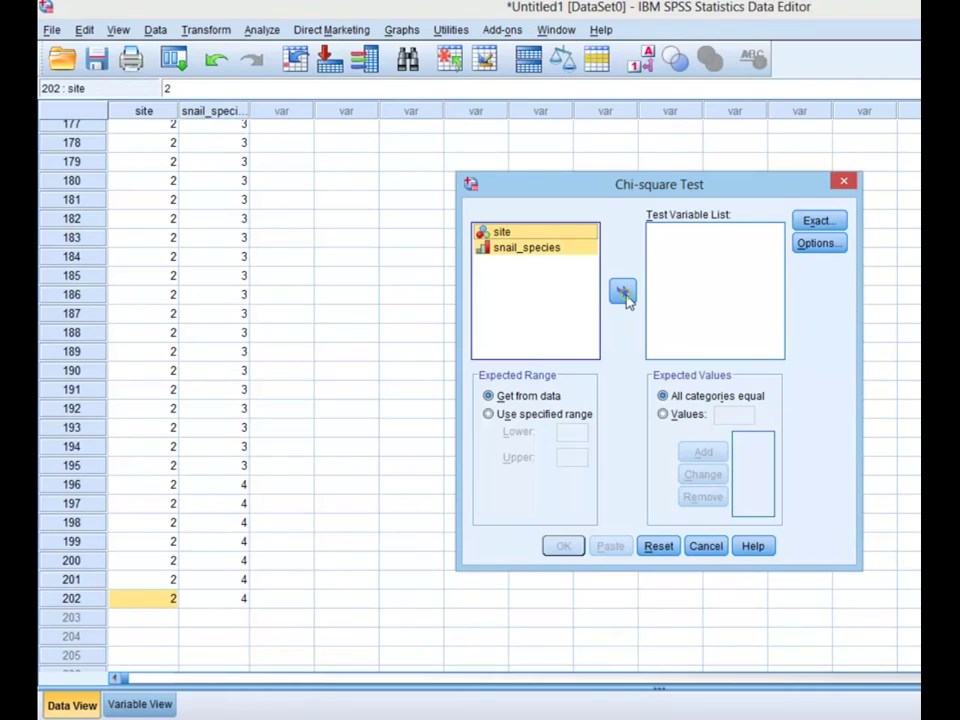
click(622, 293)
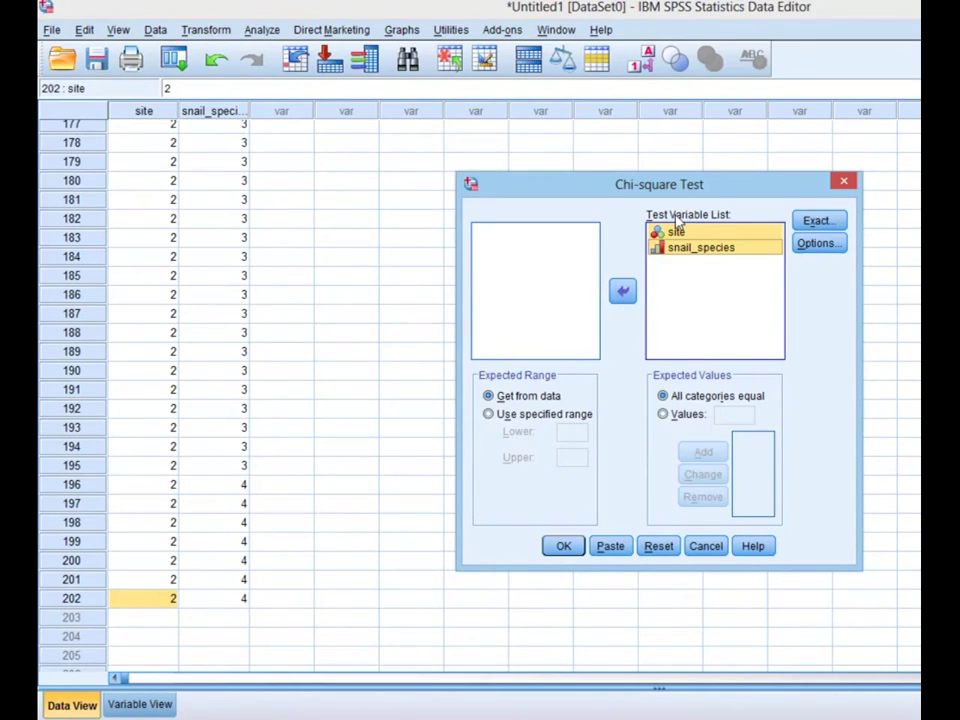
click(820, 243)
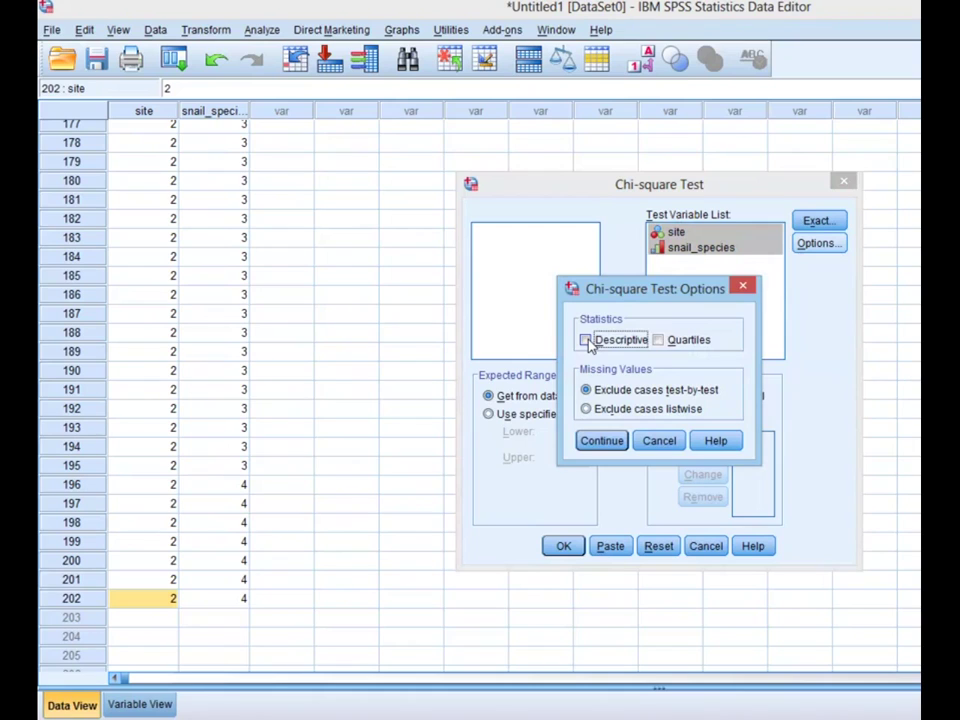
click(587, 341)
click(602, 441)
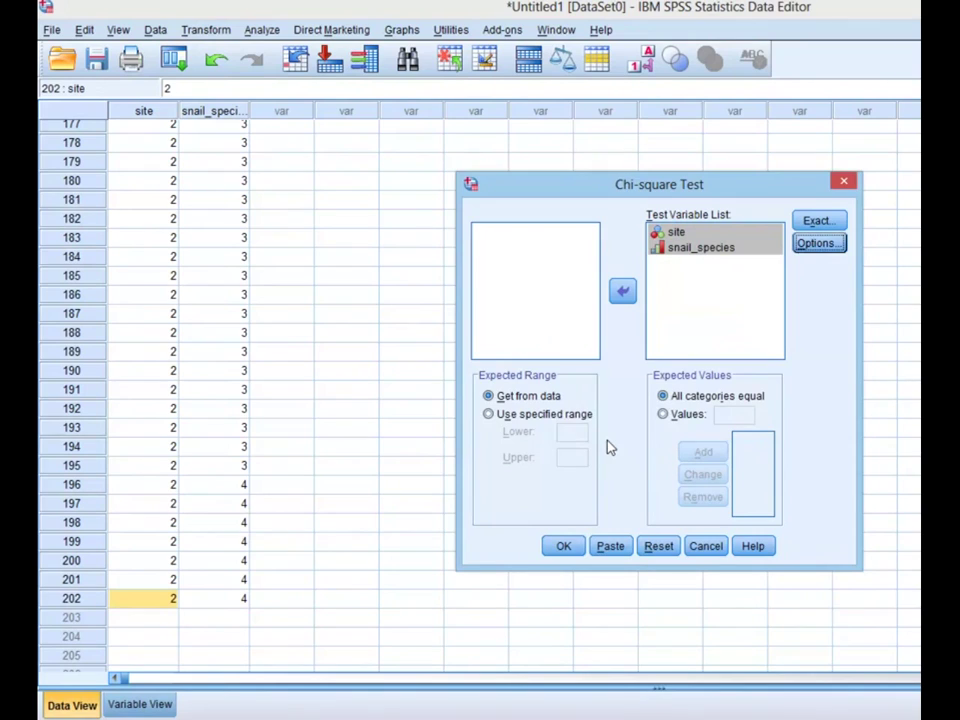
click(564, 546)
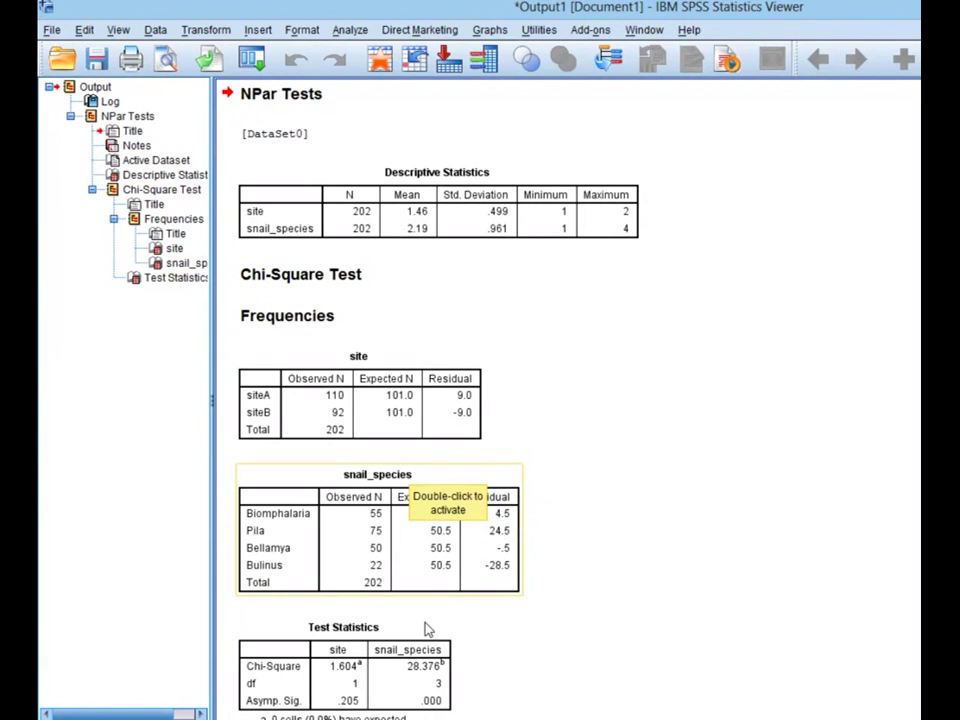
Go to the Test Statistics table (χ² 1.604 and 28.376) and copy it
click(172, 278)
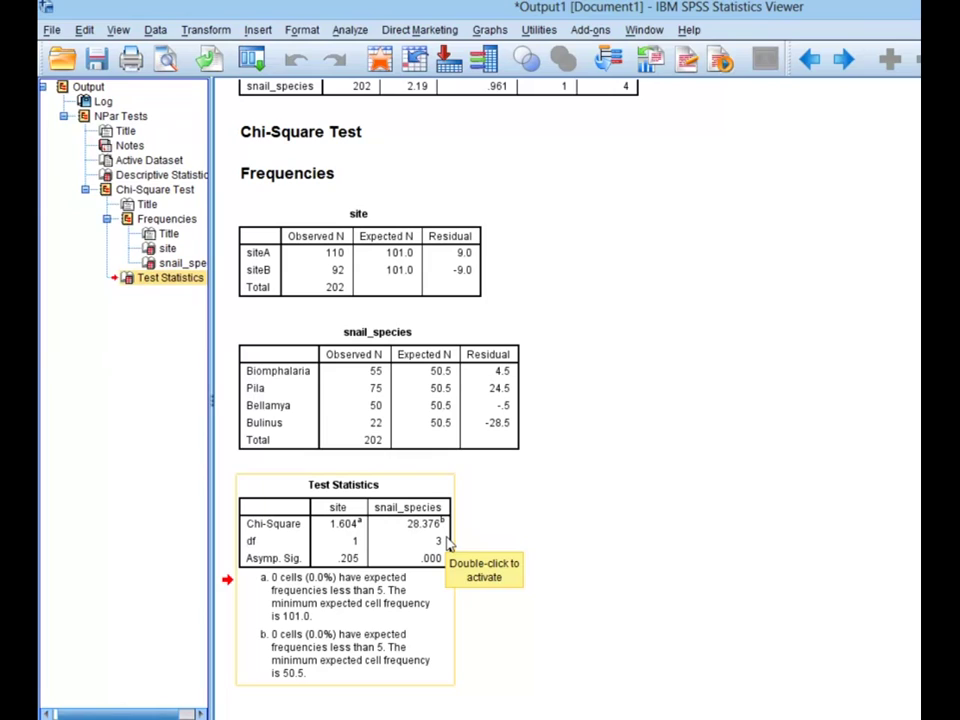
click(421, 570)
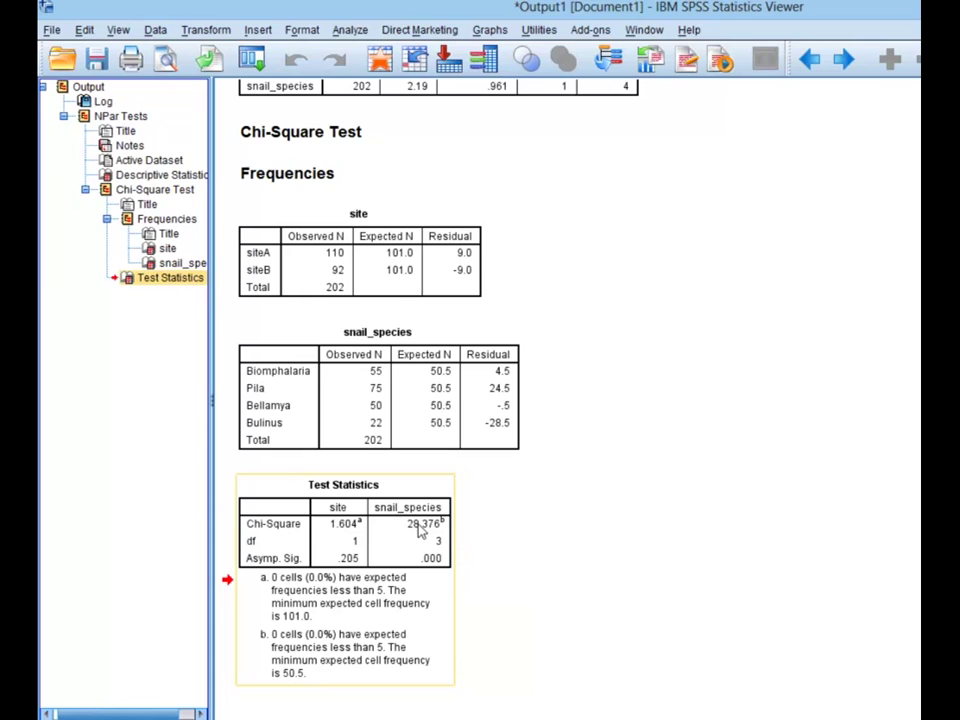
right_click(421, 532)
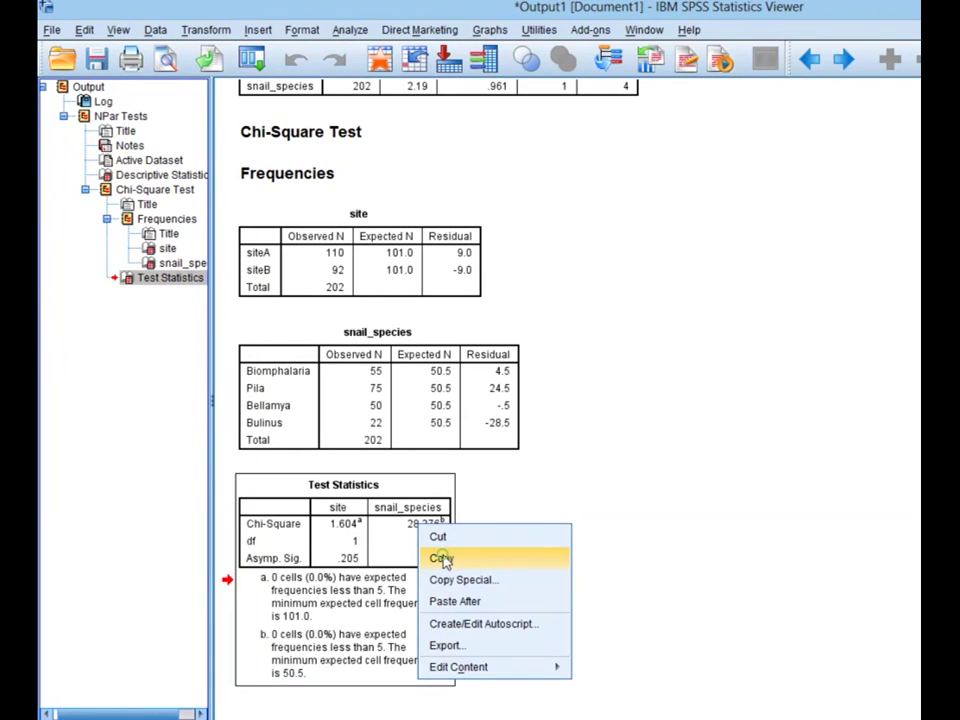
click(442, 559)
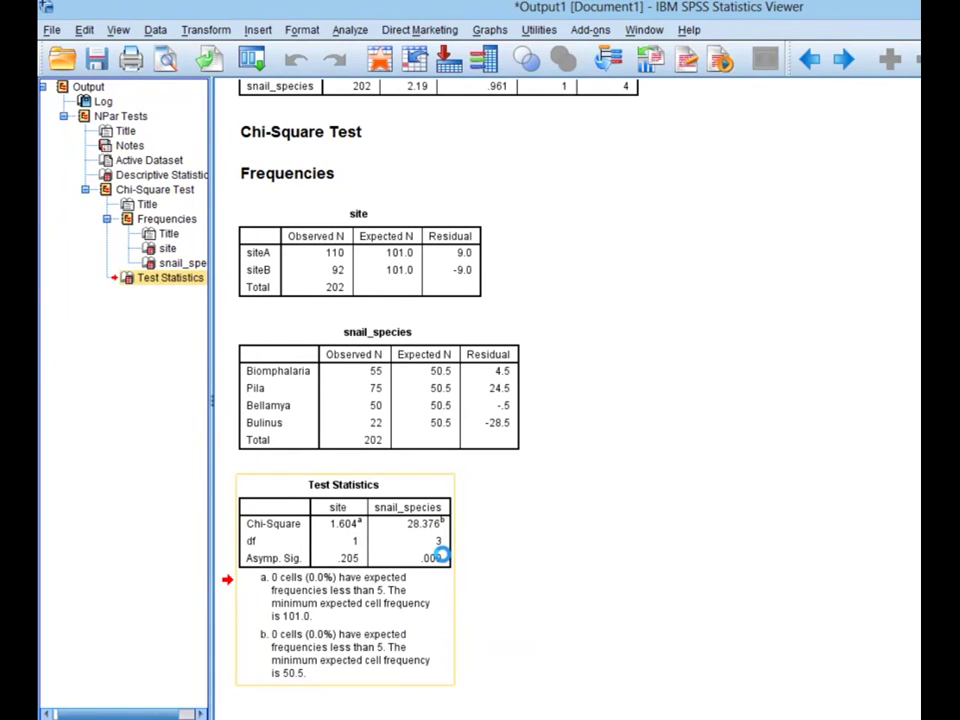